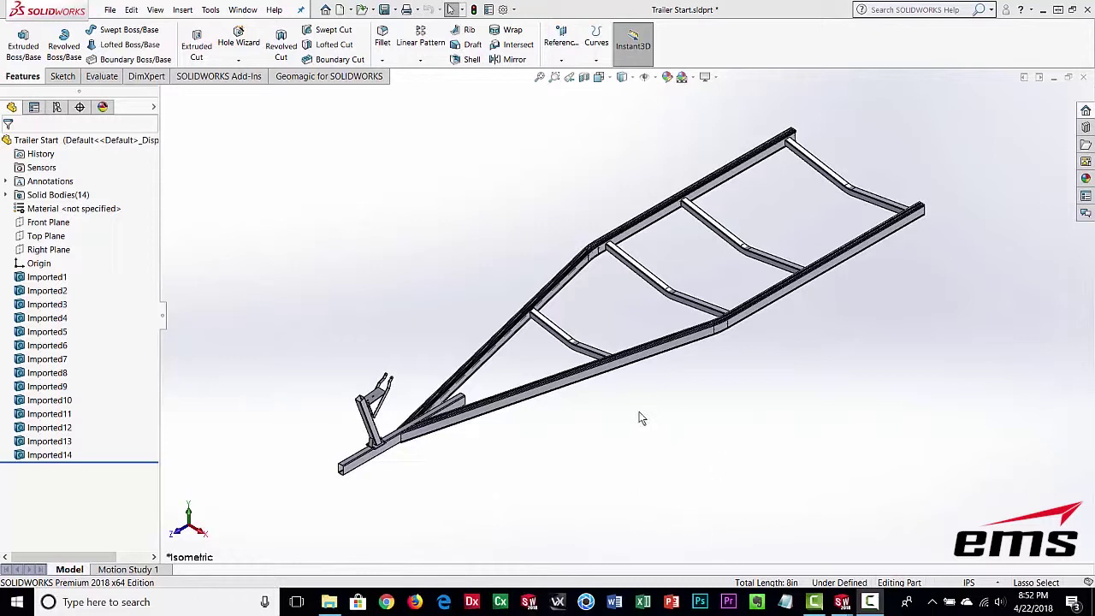
# - Examine the trailer frame's rails, crossmembers and winch post from several angles
pyautogui.moveTo(602, 440)
pyautogui.mouseDown(button='middle')
pyautogui.moveTo(614, 401)
pyautogui.moveTo(602, 423)
pyautogui.mouseUp(button='middle')
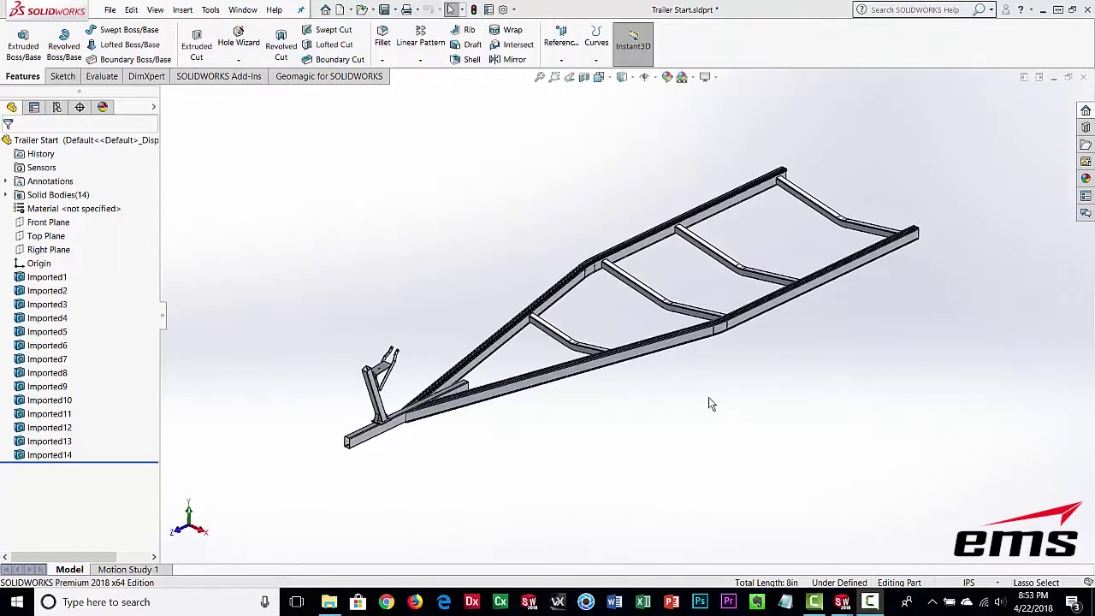
pyautogui.click(374, 76)
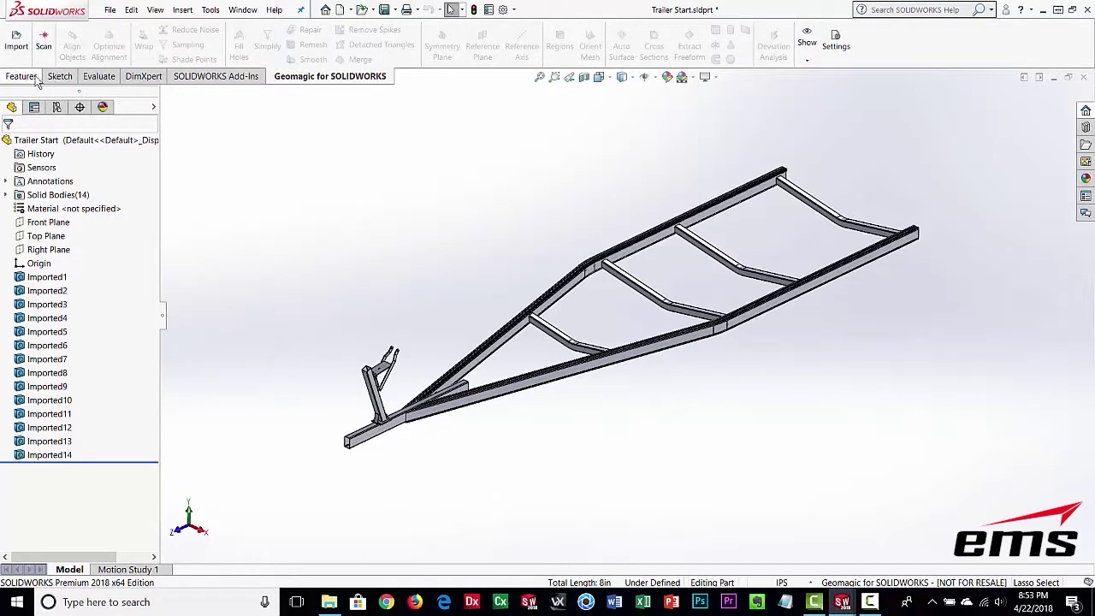
pyautogui.click(61, 77)
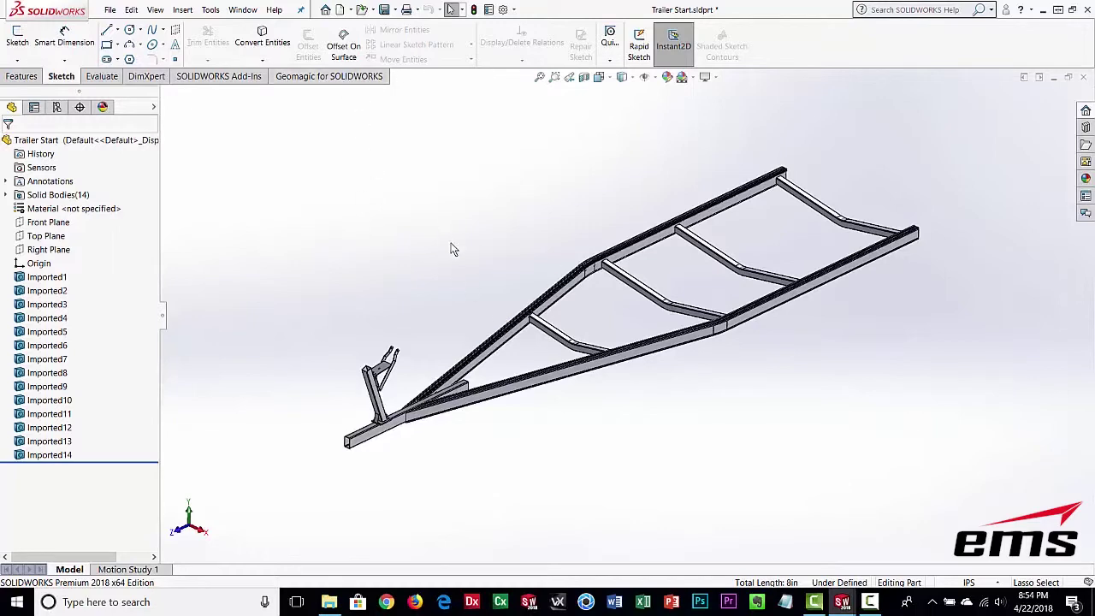
pyautogui.scroll(-2, 452, 247)
pyautogui.scroll(1, 453, 249)
pyautogui.moveTo(636, 349)
pyautogui.mouseDown(button='middle')
pyautogui.moveTo(614, 265)
pyautogui.moveTo(634, 251)
pyautogui.moveTo(643, 334)
pyautogui.moveTo(665, 351)
pyautogui.moveTo(641, 318)
pyautogui.moveTo(626, 351)
pyautogui.moveTo(628, 336)
pyautogui.mouseUp(button='middle')
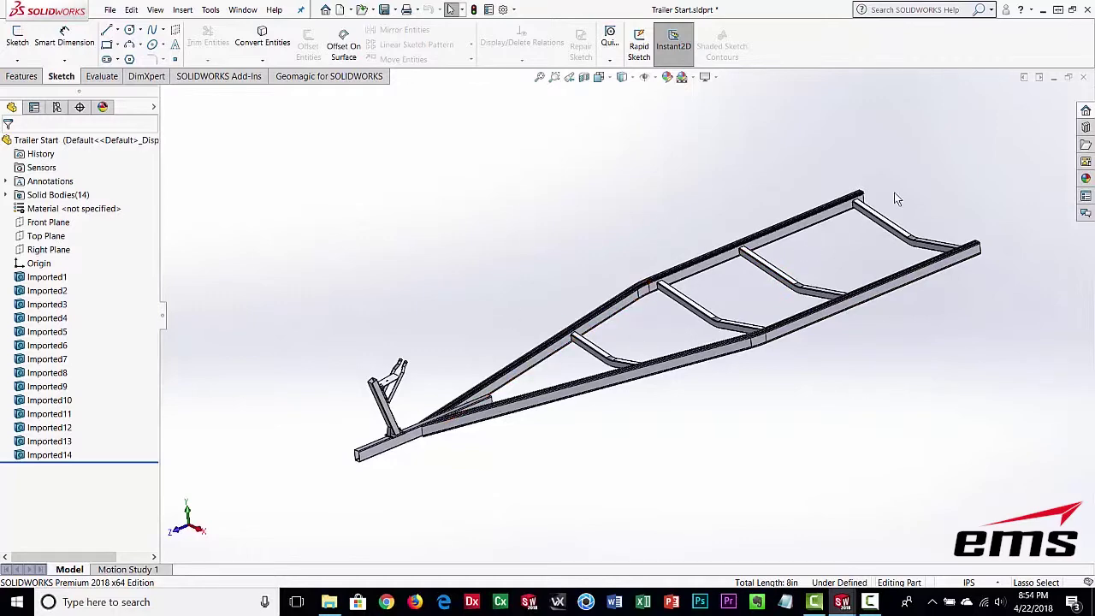
pyautogui.moveTo(746, 306)
pyautogui.mouseDown(button='middle')
pyautogui.moveTo(768, 311)
pyautogui.moveTo(722, 271)
pyautogui.moveTo(741, 317)
pyautogui.mouseUp(button='middle')
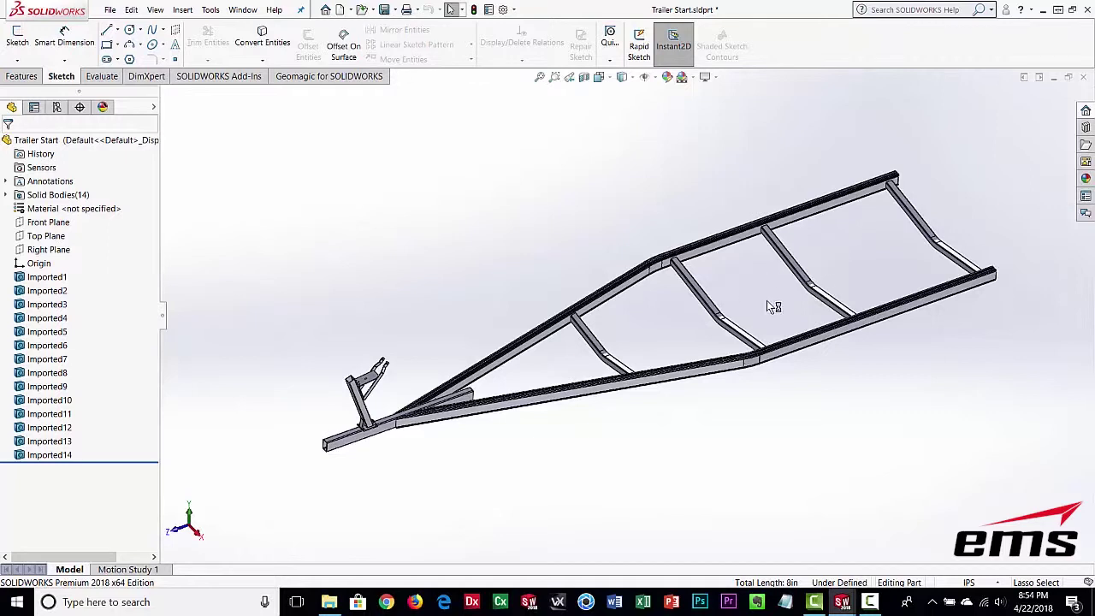
pyautogui.moveTo(774, 306); pyautogui.dragTo(724, 298, button='middle')
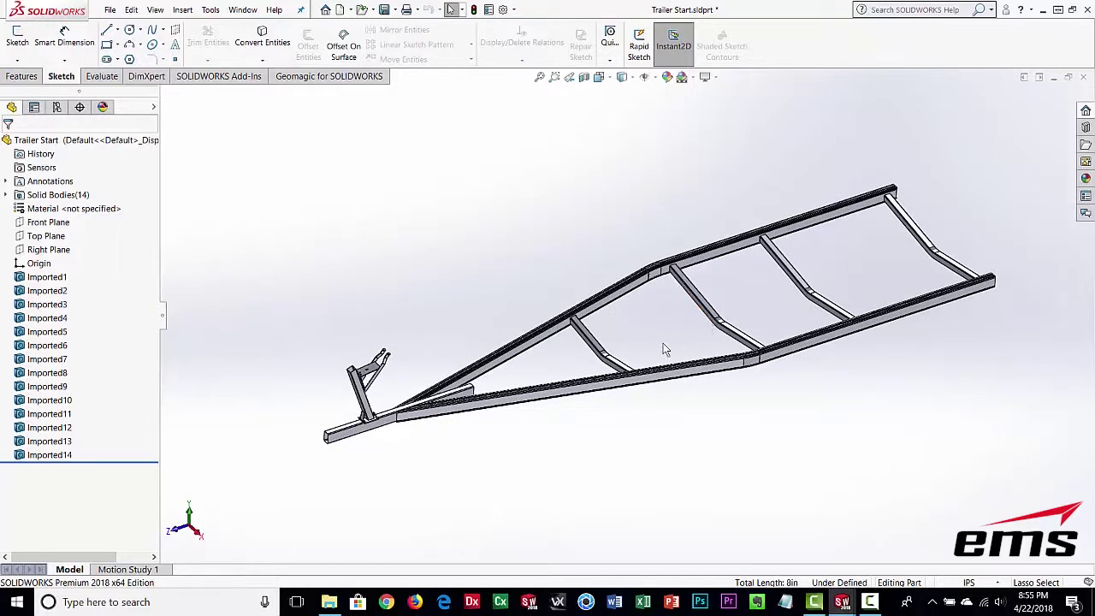
pyautogui.keyDown('ctrl'); pyautogui.moveTo(749, 302); pyautogui.dragTo(675, 308, button='middle'); pyautogui.keyUp('ctrl')
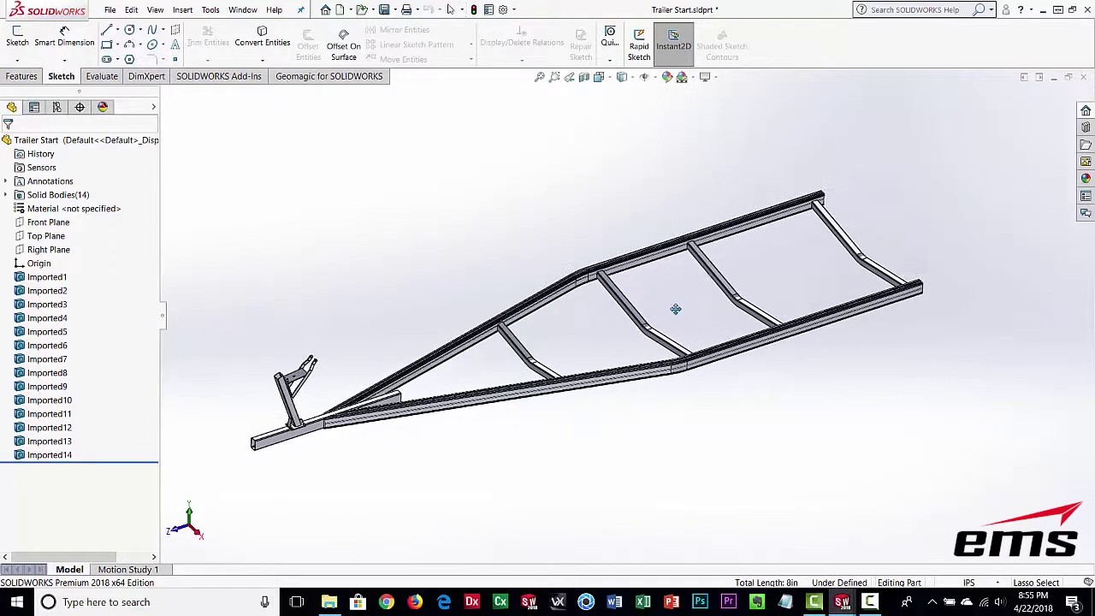
pyautogui.moveTo(635, 398)
pyautogui.mouseDown(button='middle')
pyautogui.moveTo(648, 418)
pyautogui.moveTo(682, 379)
pyautogui.moveTo(641, 409)
pyautogui.moveTo(668, 399)
pyautogui.moveTo(646, 469)
pyautogui.moveTo(619, 476)
pyautogui.moveTo(657, 415)
pyautogui.moveTo(642, 428)
pyautogui.mouseUp(button='middle')
# - Import the Boat 3D Scan Data.stl mesh from the Boat Trailer folder in inches with 100% points sampling
pyautogui.click(313, 78)
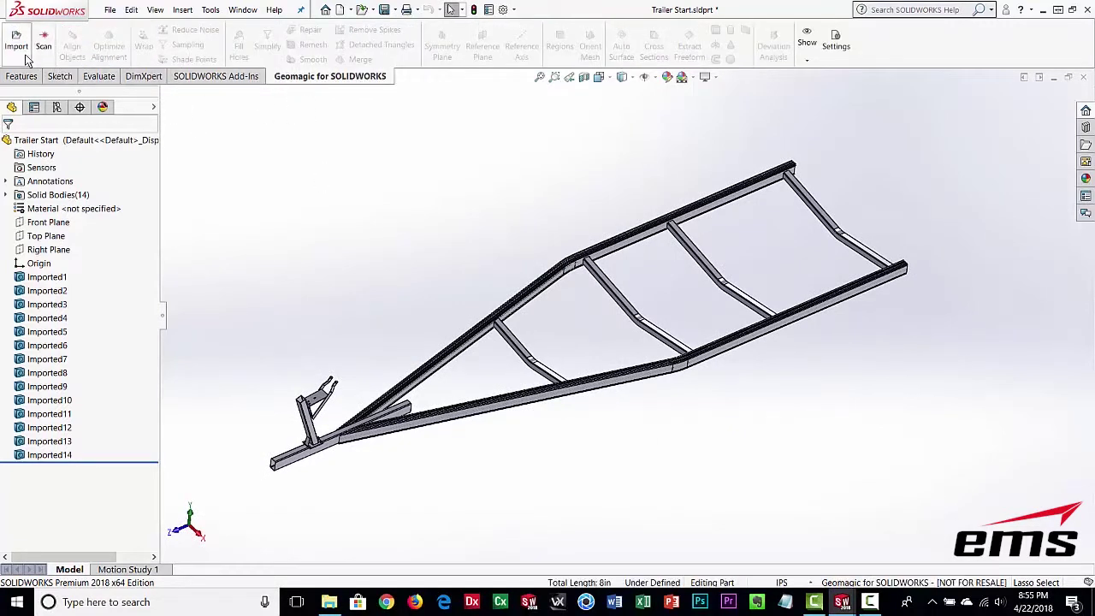
pyautogui.click(19, 43)
pyautogui.click(371, 124)
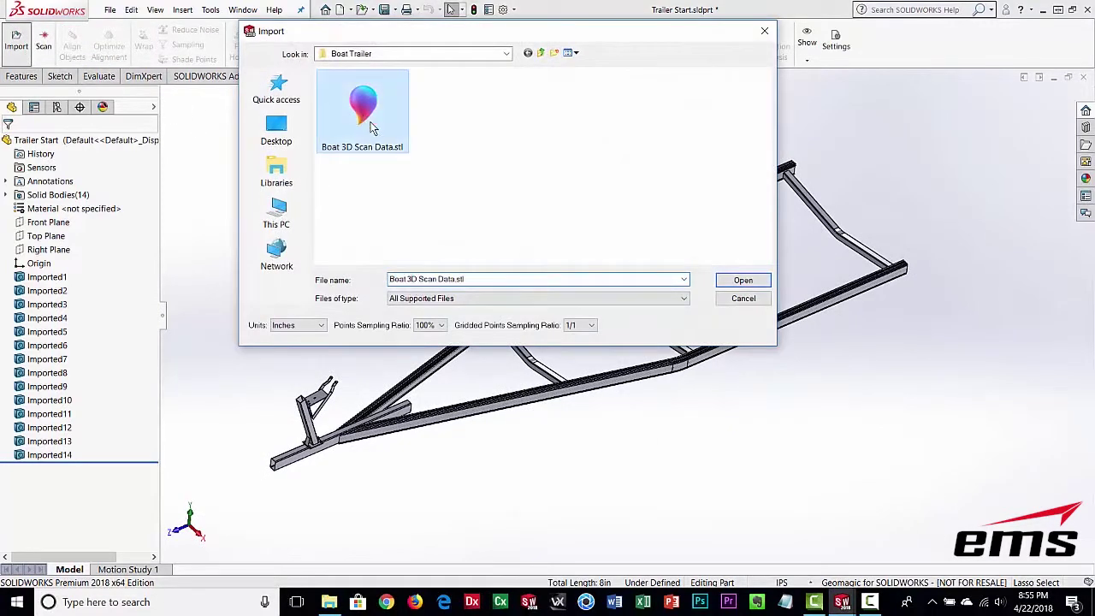
pyautogui.click(727, 286)
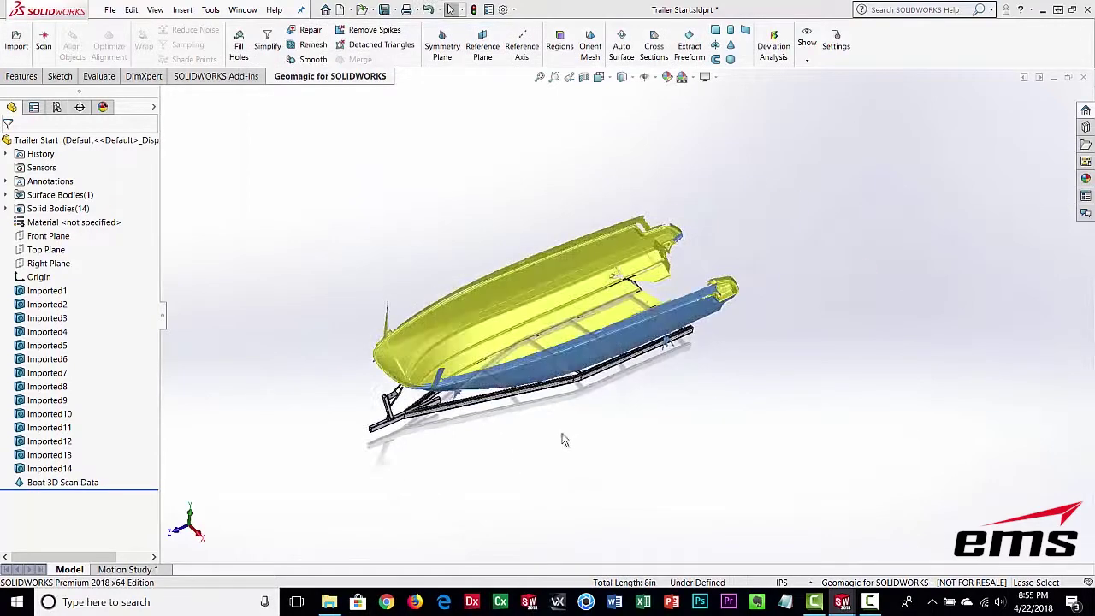
# - Examine how the scanned boat hull sits on the trailer frame from the side, from underneath and close up at the crossmembers
pyautogui.moveTo(562, 440); pyautogui.dragTo(580, 399, button='middle')
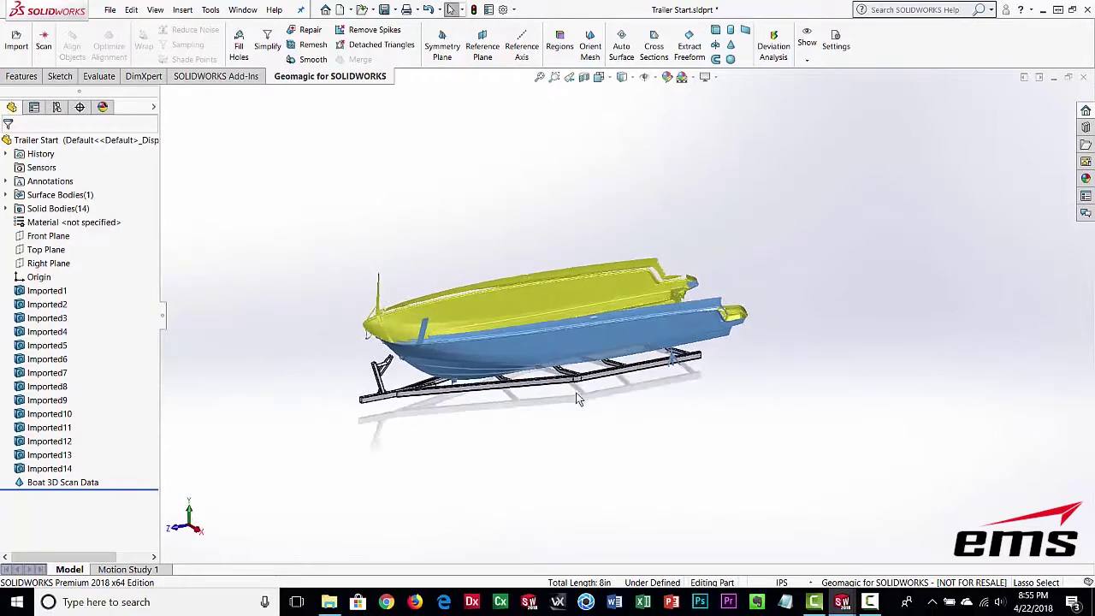
pyautogui.scroll(-5, 544, 380)
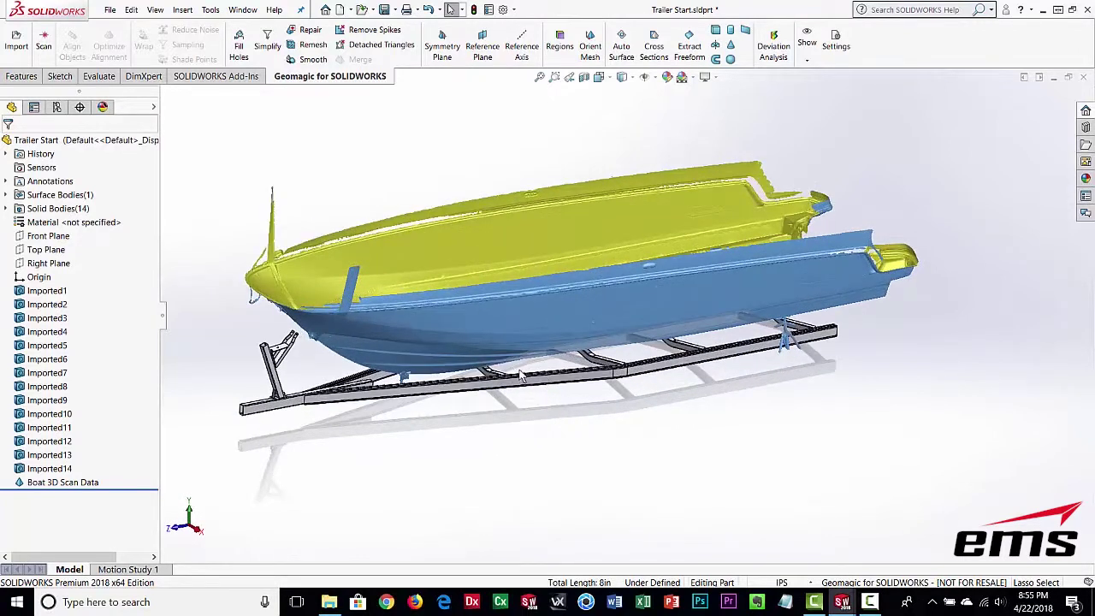
pyautogui.moveTo(518, 373); pyautogui.dragTo(675, 272, button='middle')
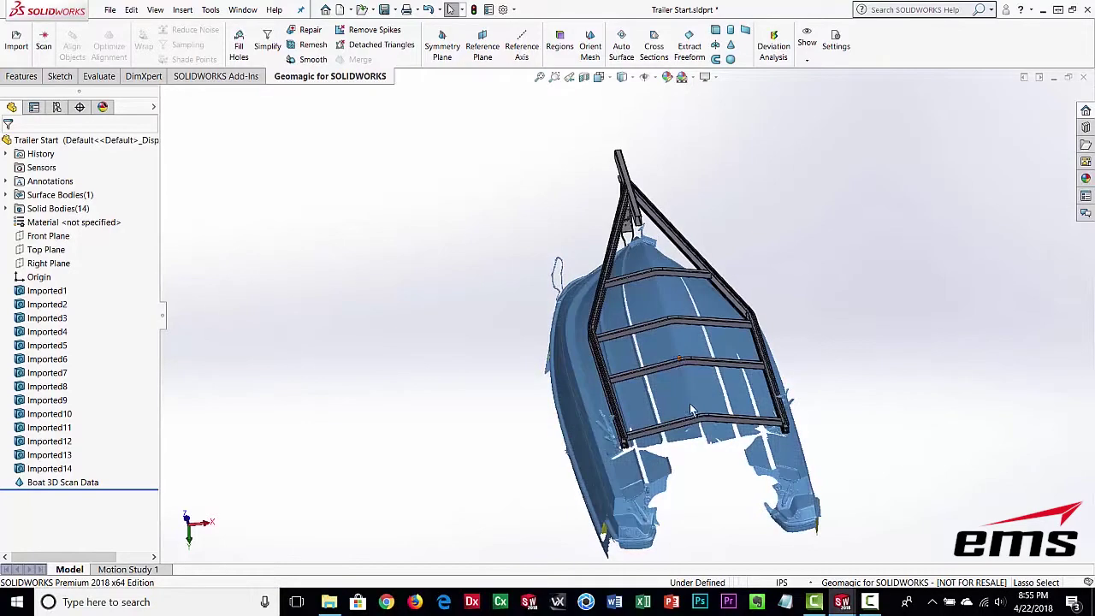
pyautogui.moveTo(720, 514); pyautogui.dragTo(621, 394, button='middle')
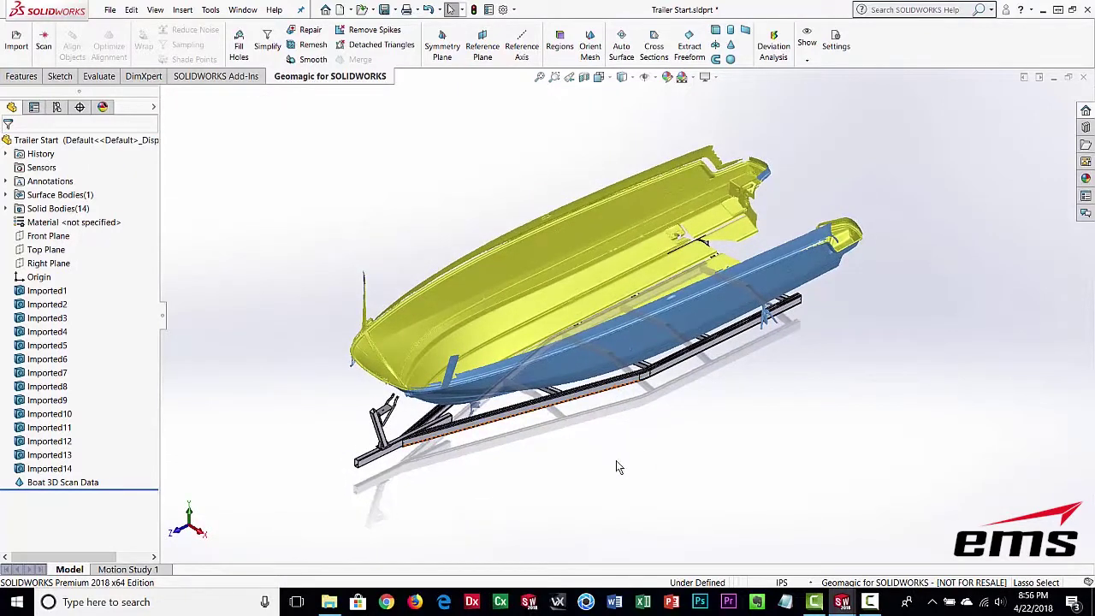
pyautogui.scroll(1, 616, 460)
pyautogui.scroll(-2, 616, 461)
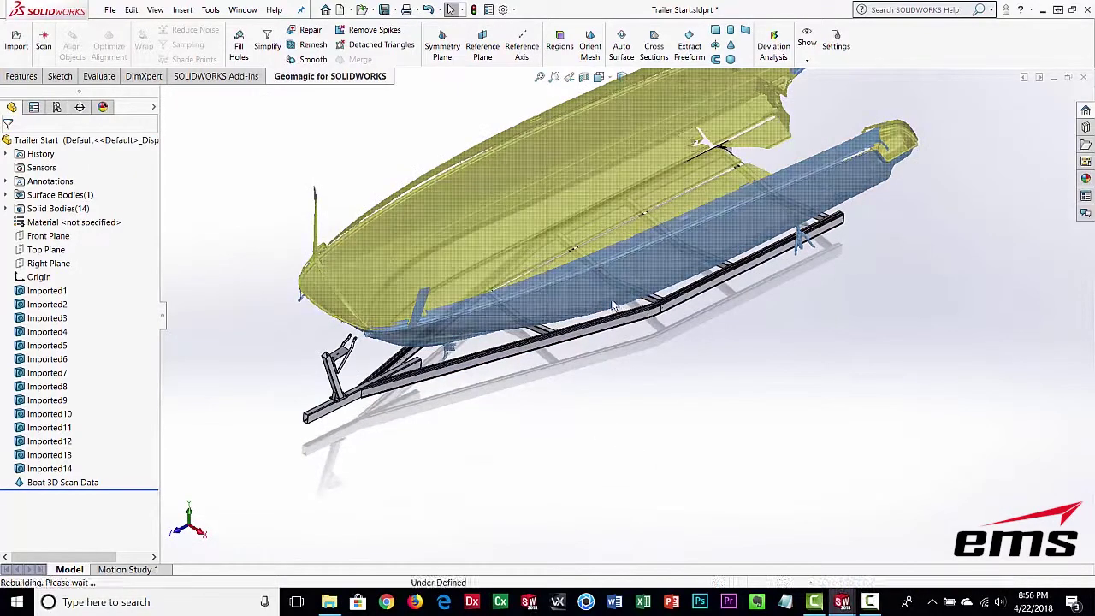
pyautogui.keyDown('ctrl'); pyautogui.moveTo(613, 309); pyautogui.dragTo(618, 392, button='middle'); pyautogui.keyUp('ctrl')
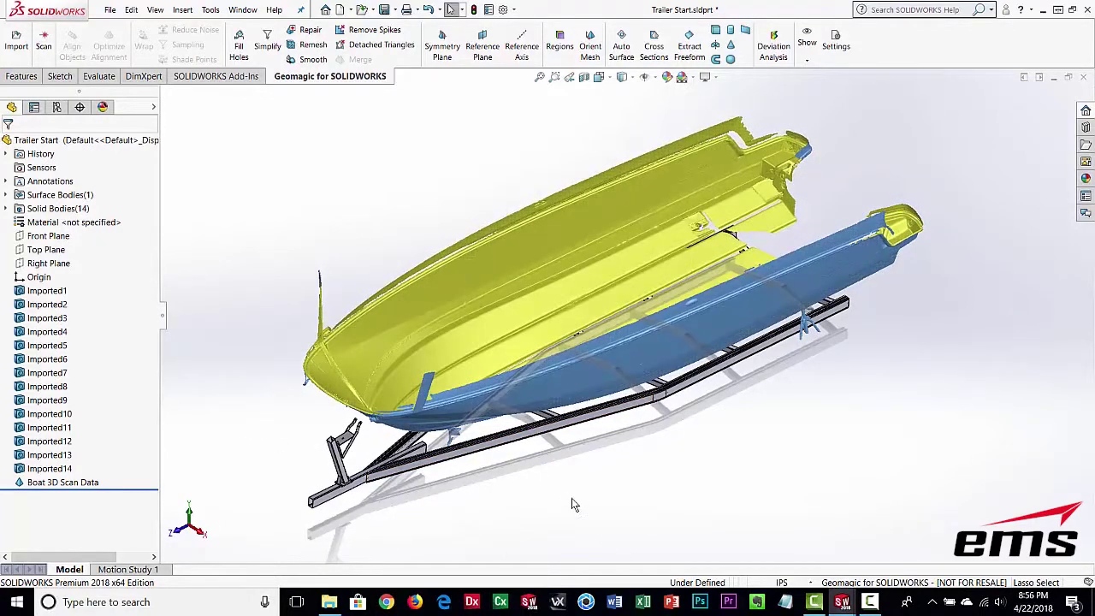
pyautogui.moveTo(572, 498); pyautogui.dragTo(575, 468, button='middle')
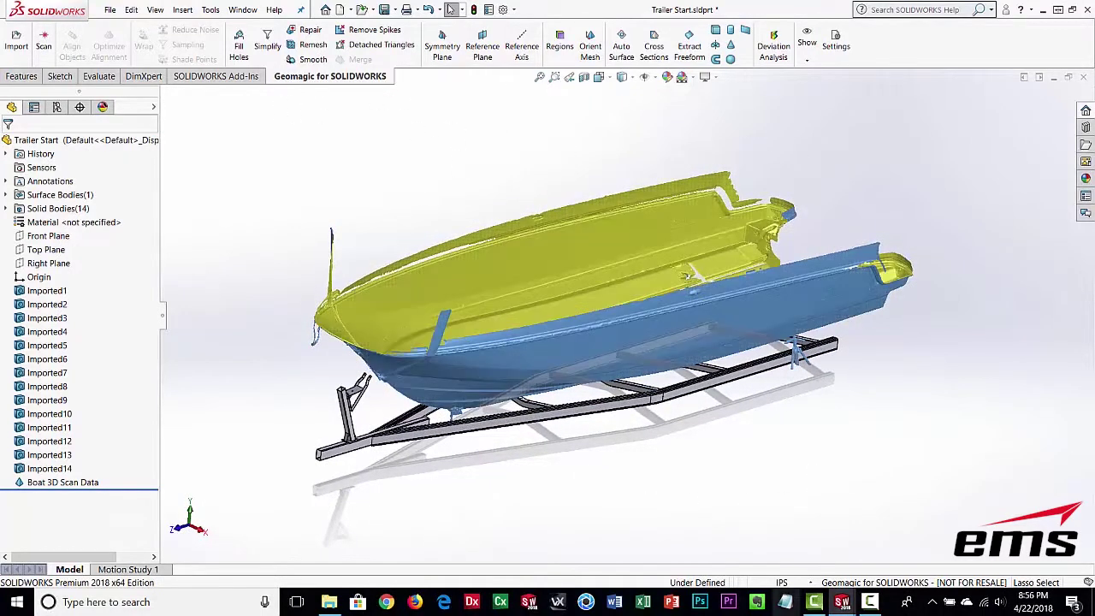
pyautogui.moveTo(796, 473); pyautogui.dragTo(719, 291, button='middle')
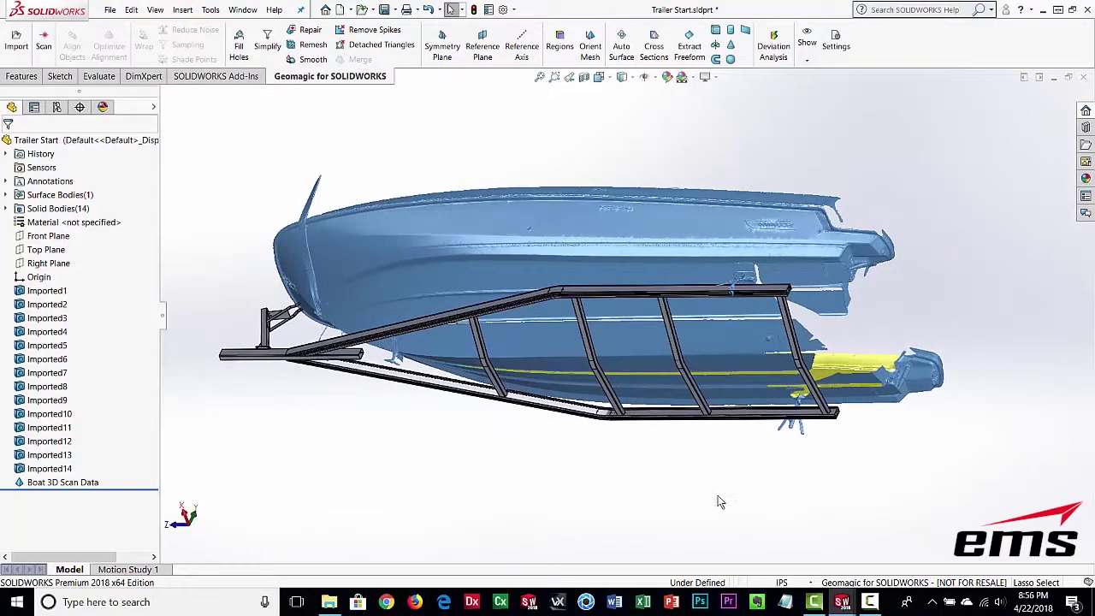
pyautogui.moveTo(718, 496); pyautogui.dragTo(742, 238, button='middle')
pyautogui.moveTo(650, 479); pyautogui.dragTo(732, 456, button='middle')
pyautogui.scroll(-5, 731, 272)
pyautogui.keyDown('ctrl'); pyautogui.moveTo(654, 317); pyautogui.dragTo(722, 284, button='middle'); pyautogui.keyUp('ctrl')
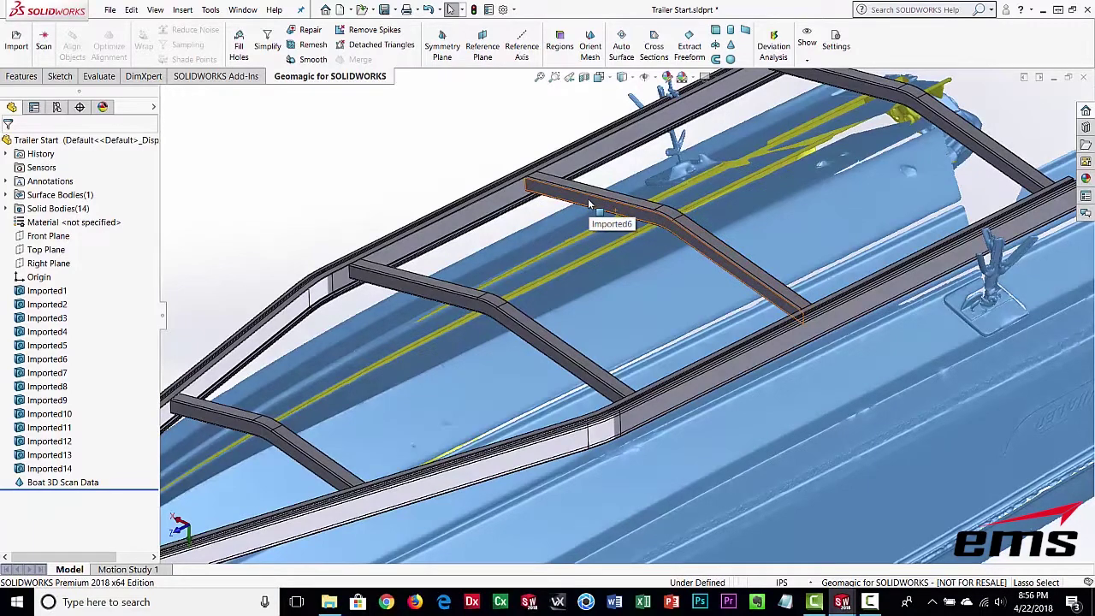
pyautogui.scroll(5, 591, 248)
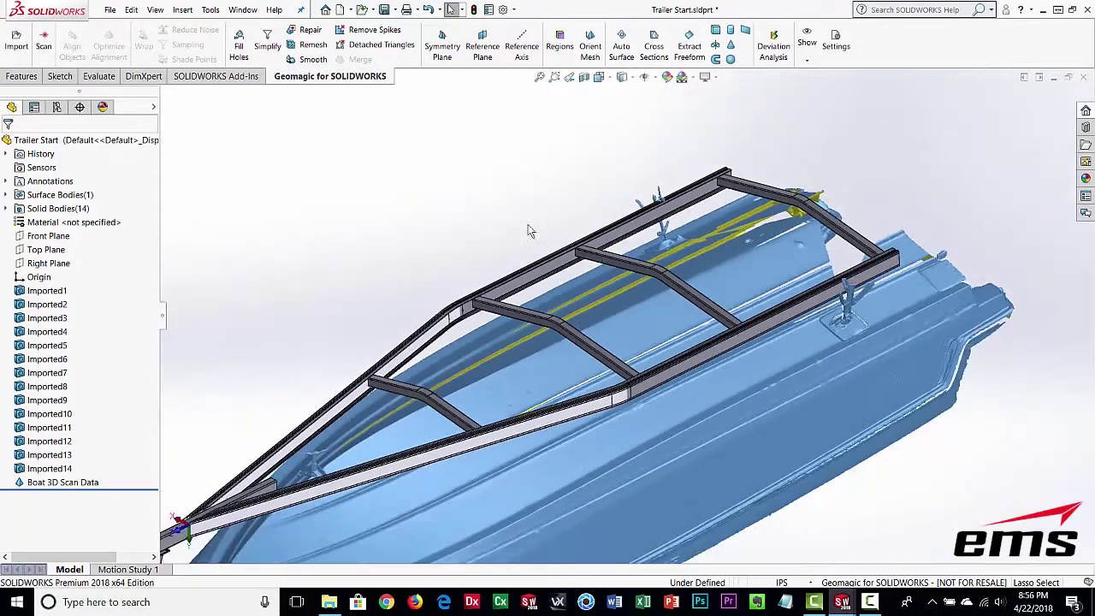
pyautogui.click(49, 291)
pyautogui.keyDown('ctrl'); pyautogui.click(51, 304); pyautogui.keyUp('ctrl')
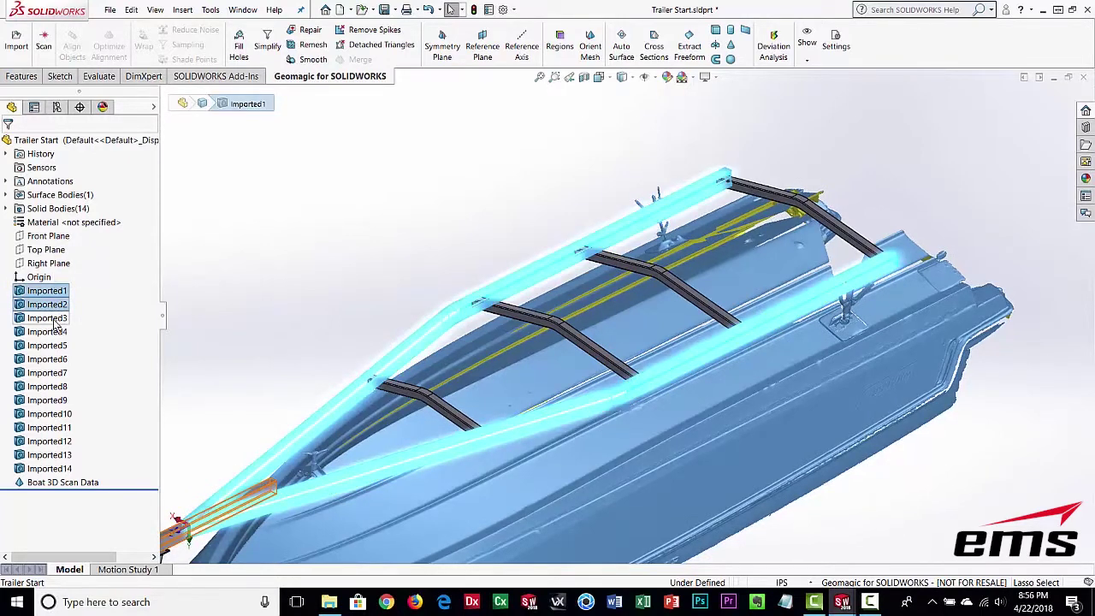
pyautogui.keyDown('ctrl'); pyautogui.click(53, 318); pyautogui.keyUp('ctrl')
pyautogui.keyDown('ctrl'); pyautogui.click(54, 332); pyautogui.keyUp('ctrl')
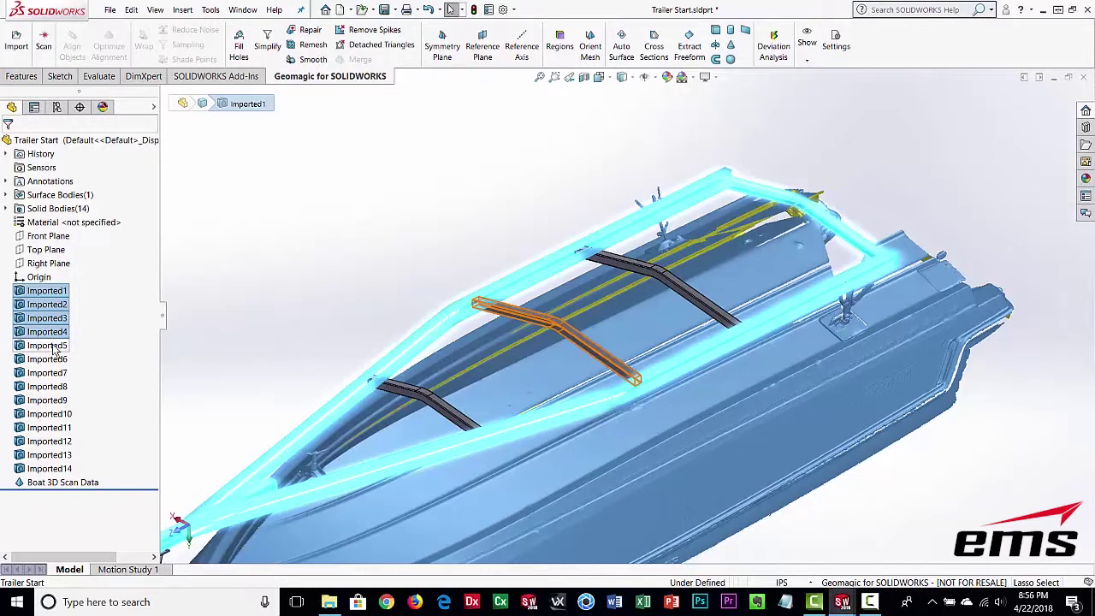
pyautogui.keyDown('ctrl'); pyautogui.click(53, 346); pyautogui.keyUp('ctrl')
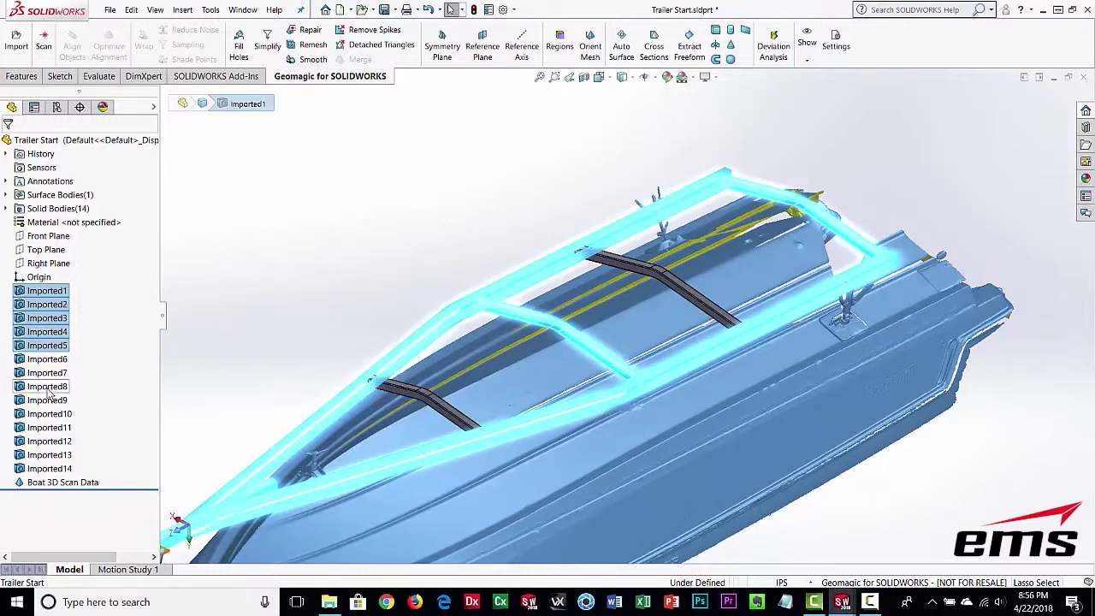
pyautogui.keyDown('ctrl'); pyautogui.click(47, 373); pyautogui.keyUp('ctrl')
pyautogui.keyDown('ctrl'); pyautogui.click(43, 359); pyautogui.keyUp('ctrl')
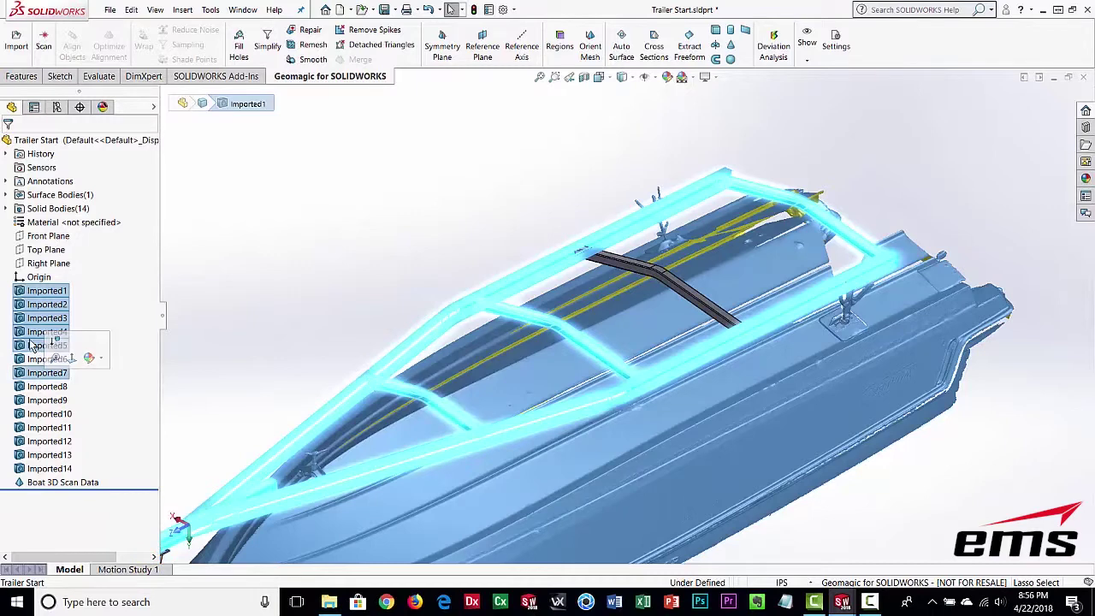
# - Hide the trailer frame's solid bodies Imported1 through Imported5 and Imported7
pyautogui.click(7, 209)
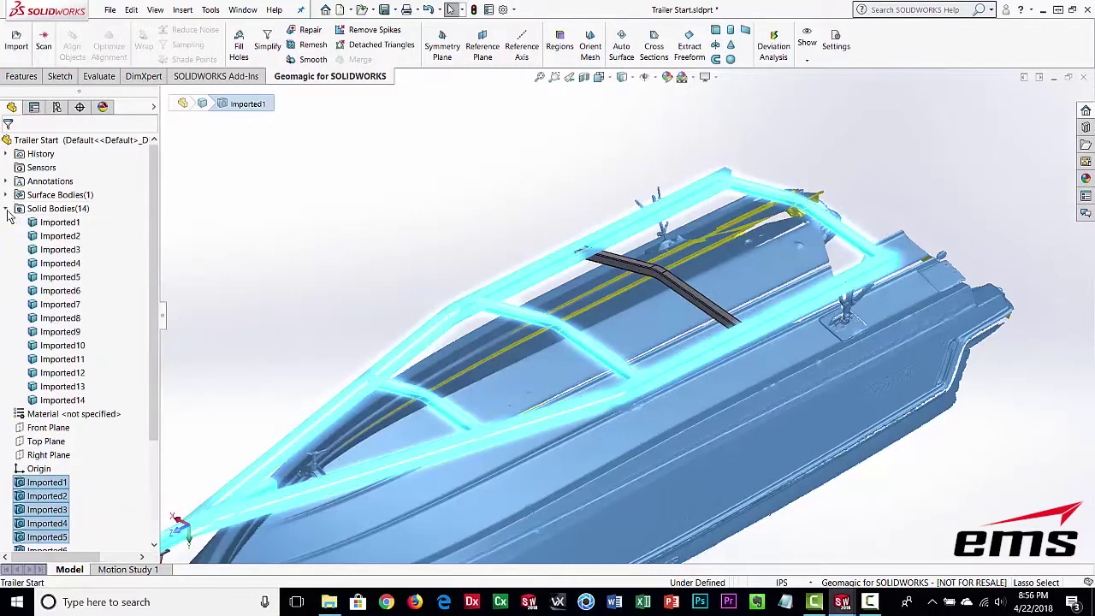
pyautogui.click(57, 224)
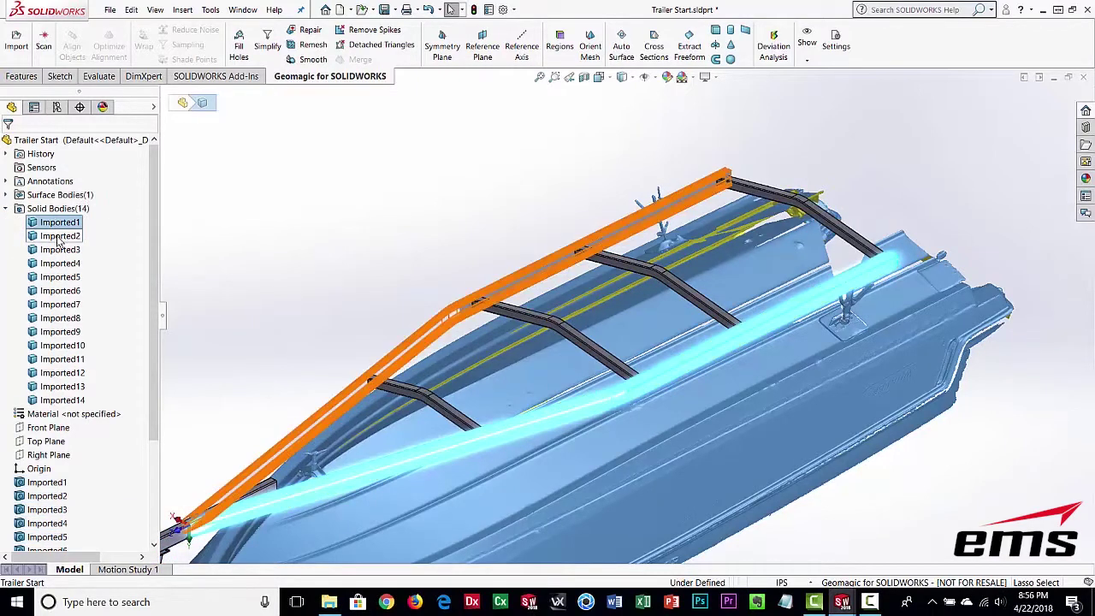
pyautogui.keyDown('ctrl'); pyautogui.click(56, 236); pyautogui.keyUp('ctrl')
pyautogui.keyDown('ctrl'); pyautogui.click(58, 250); pyautogui.keyUp('ctrl')
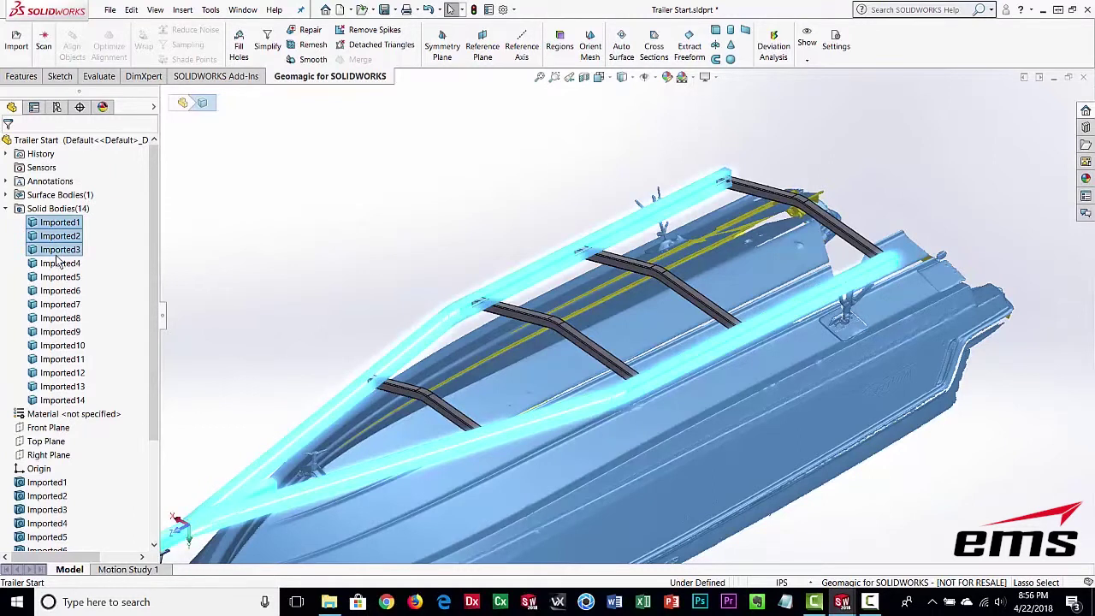
pyautogui.keyDown('ctrl'); pyautogui.click(58, 263); pyautogui.keyUp('ctrl')
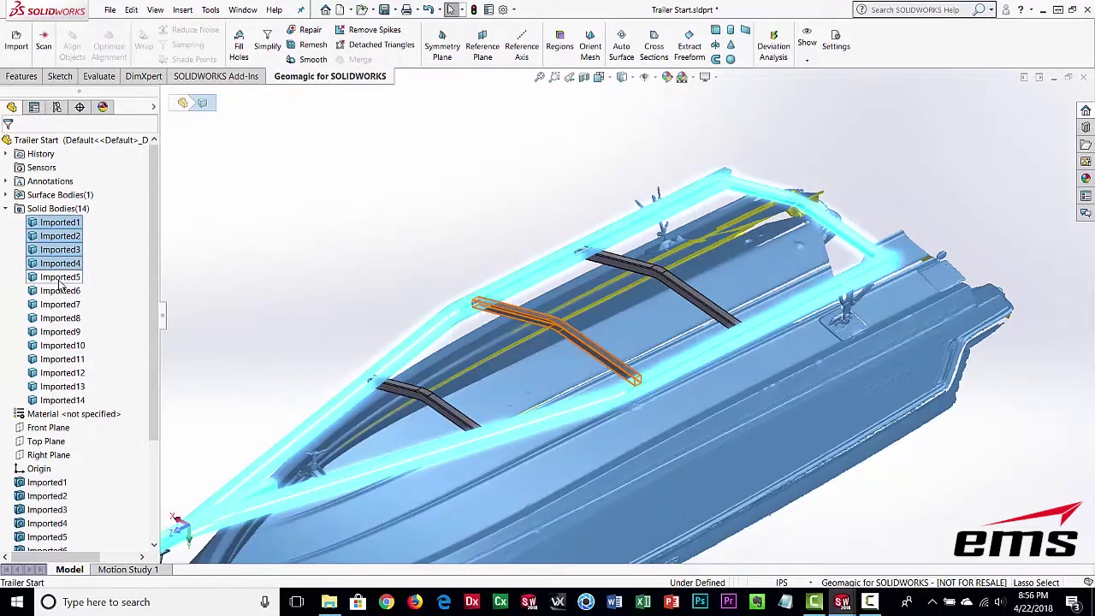
pyautogui.keyDown('ctrl'); pyautogui.click(58, 277); pyautogui.keyUp('ctrl')
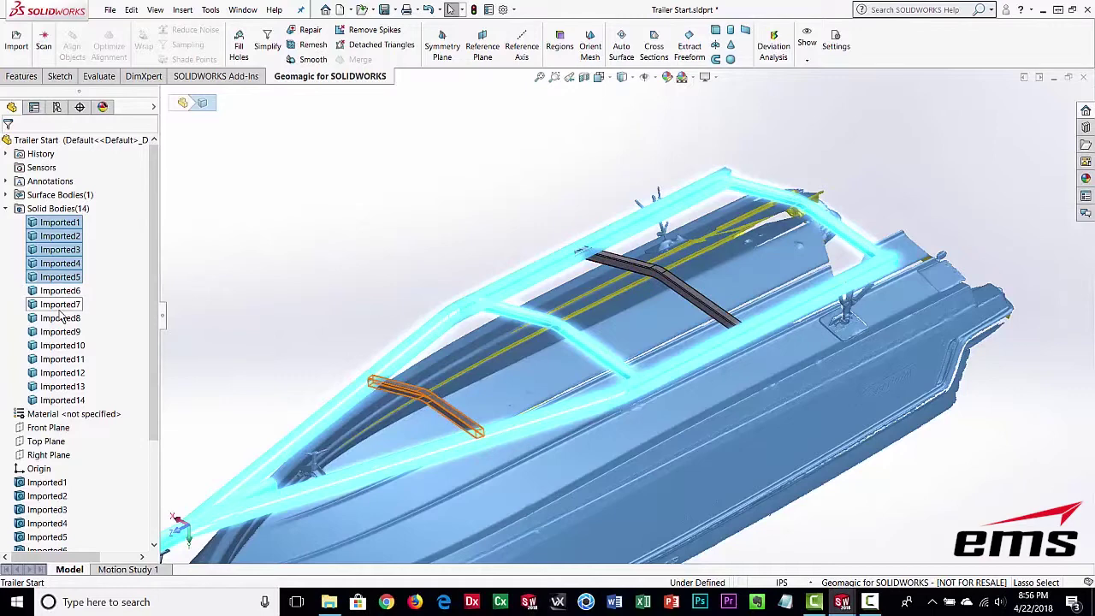
pyautogui.keyDown('ctrl'); pyautogui.click(60, 308); pyautogui.keyUp('ctrl')
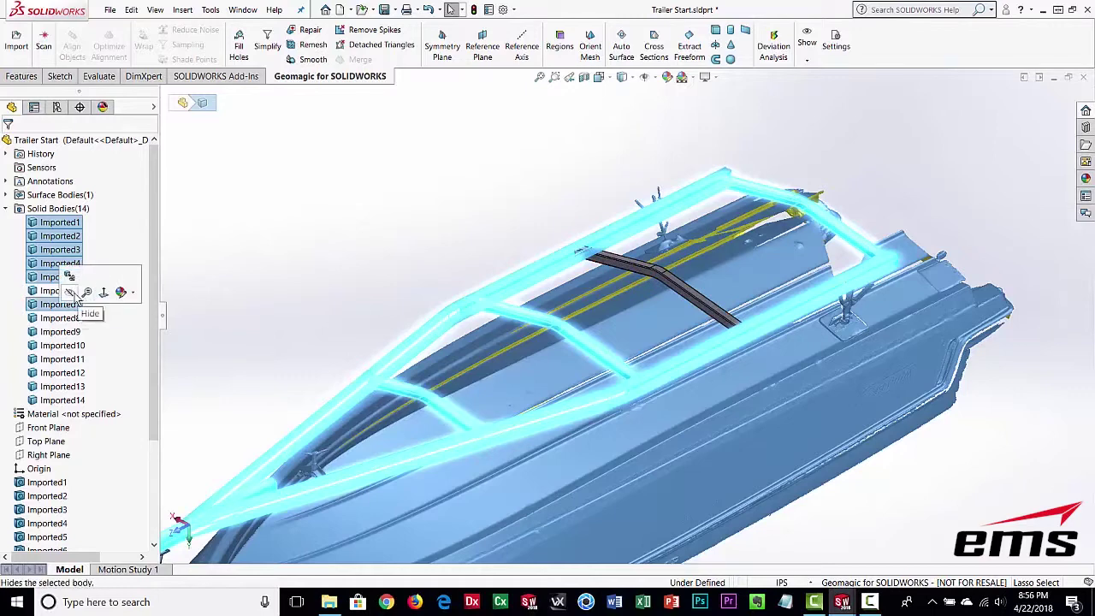
pyautogui.click(70, 292)
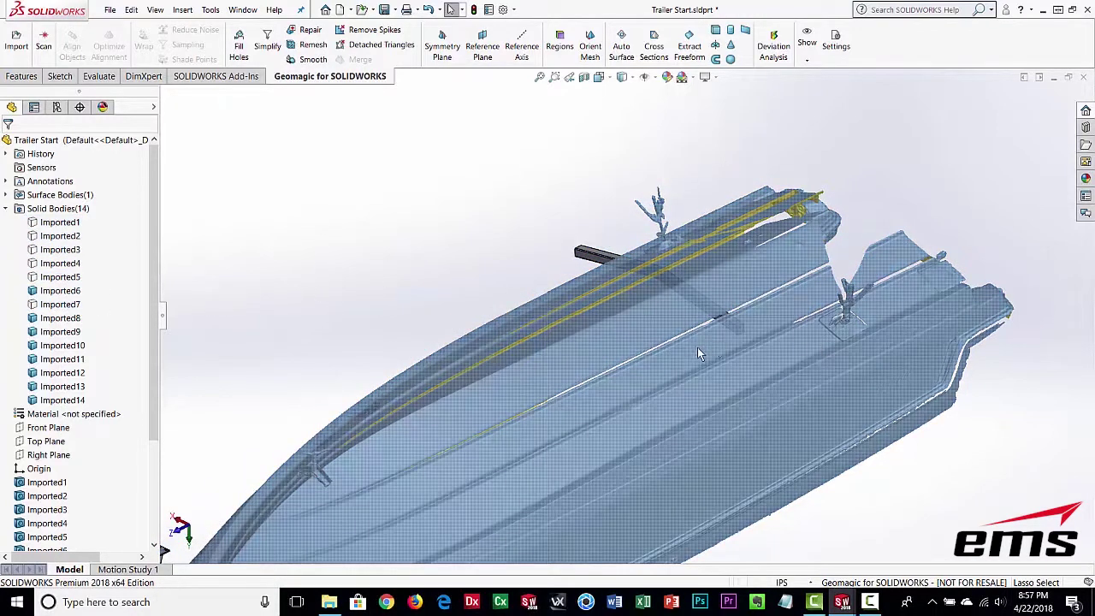
# - Extract one cross section of the Boat 3D Scan Data mesh at the side face of the bent crossmember, with 0.00 in offset
pyautogui.moveTo(741, 414)
pyautogui.mouseDown(button='middle')
pyautogui.moveTo(773, 384)
pyautogui.moveTo(746, 395)
pyautogui.mouseUp(button='middle')
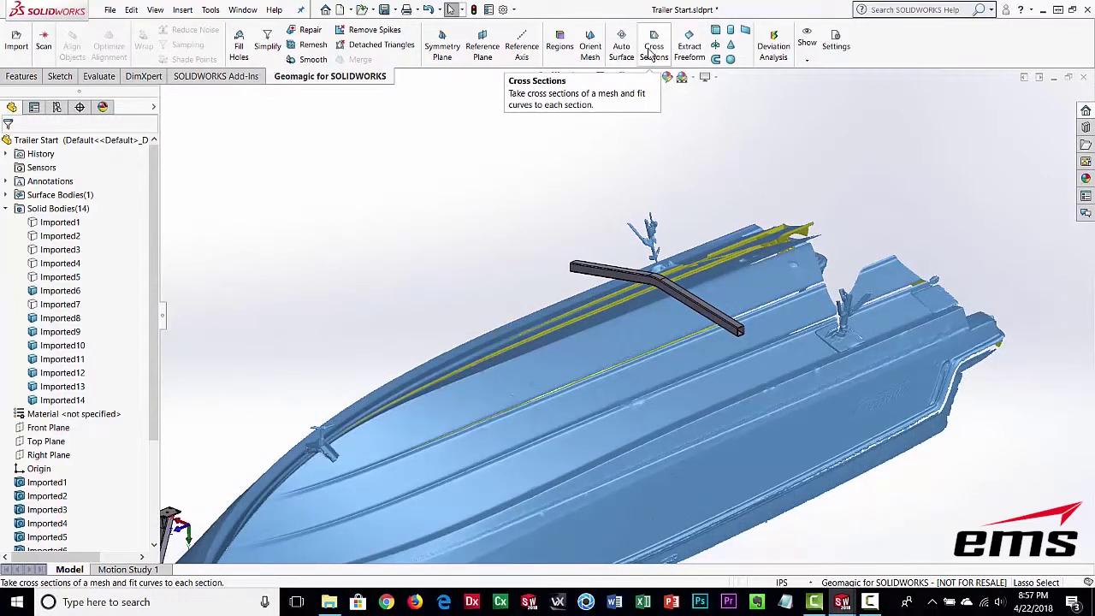
pyautogui.click(654, 46)
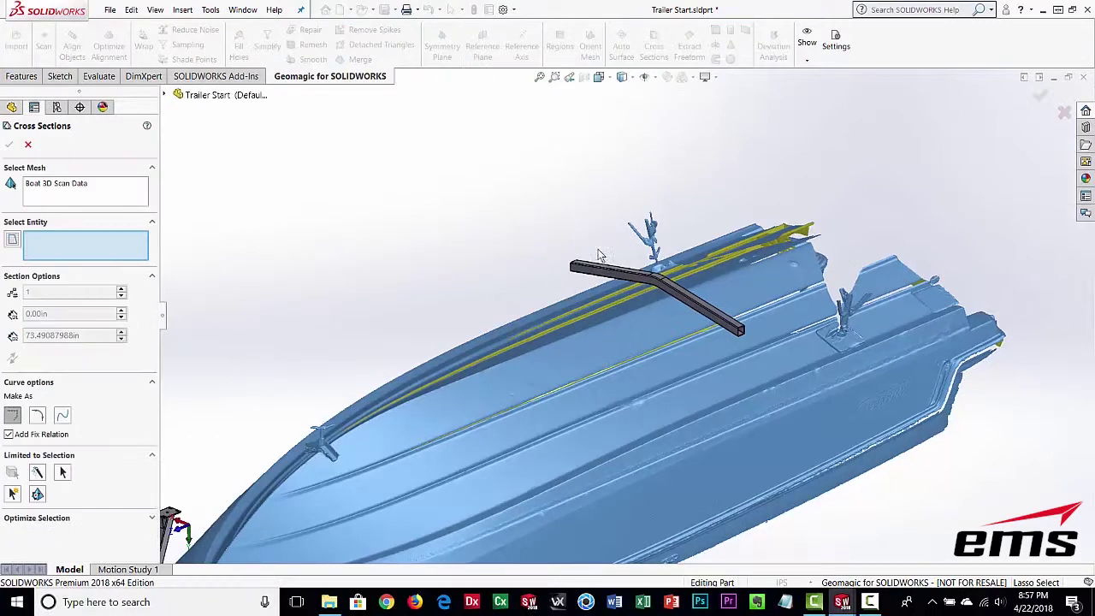
pyautogui.scroll(-3, 599, 257)
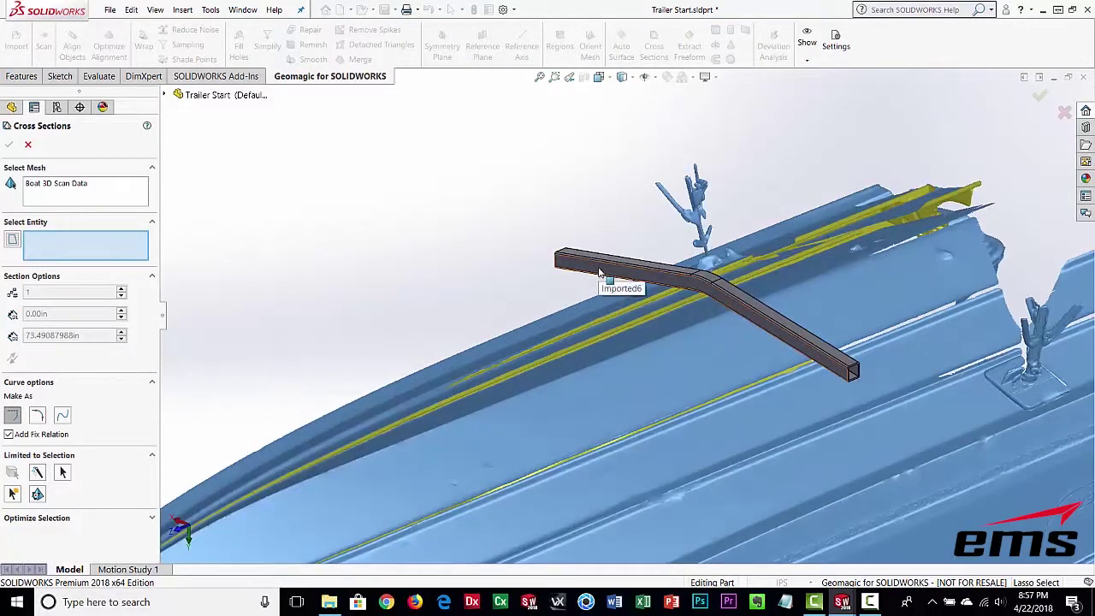
pyautogui.click(599, 269)
pyautogui.scroll(-2, 557, 270)
pyautogui.scroll(5, 637, 319)
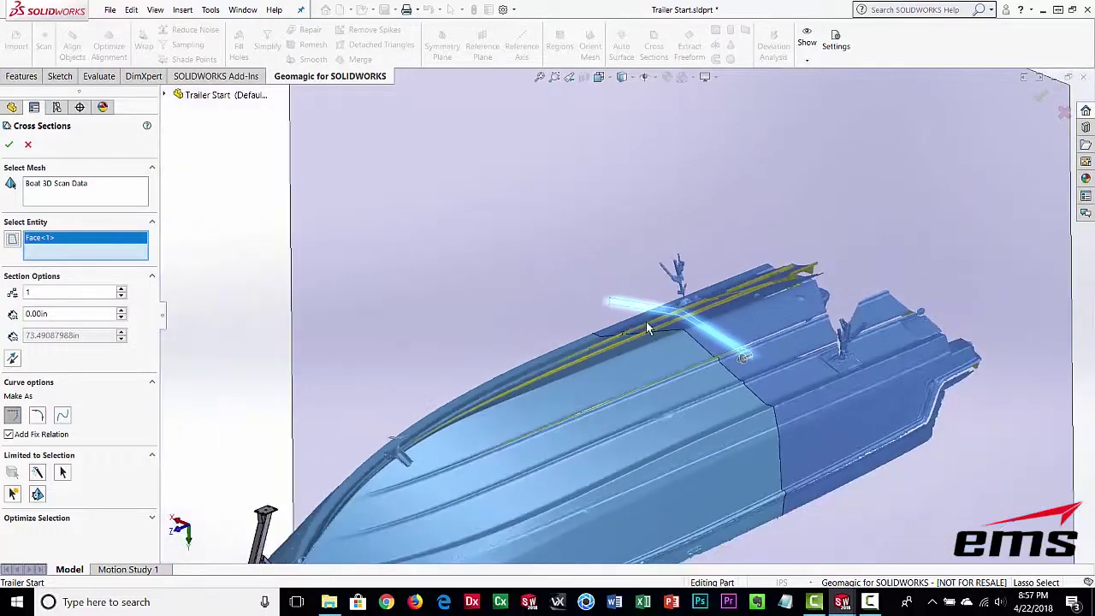
pyautogui.keyDown('ctrl'); pyautogui.moveTo(781, 411); pyautogui.dragTo(673, 321, button='middle'); pyautogui.keyUp('ctrl')
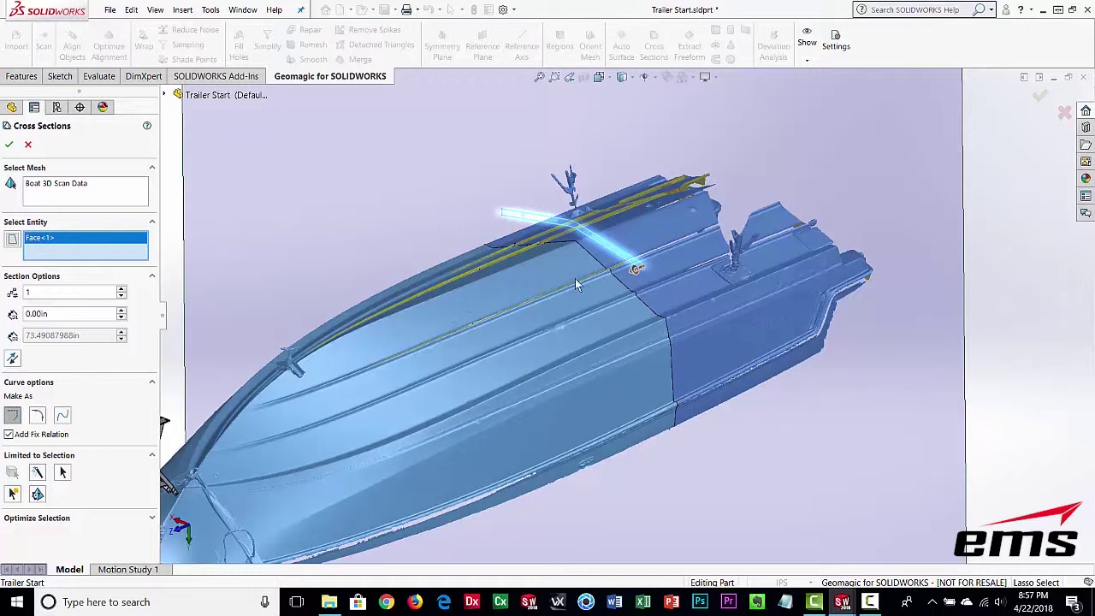
pyautogui.click(9, 146)
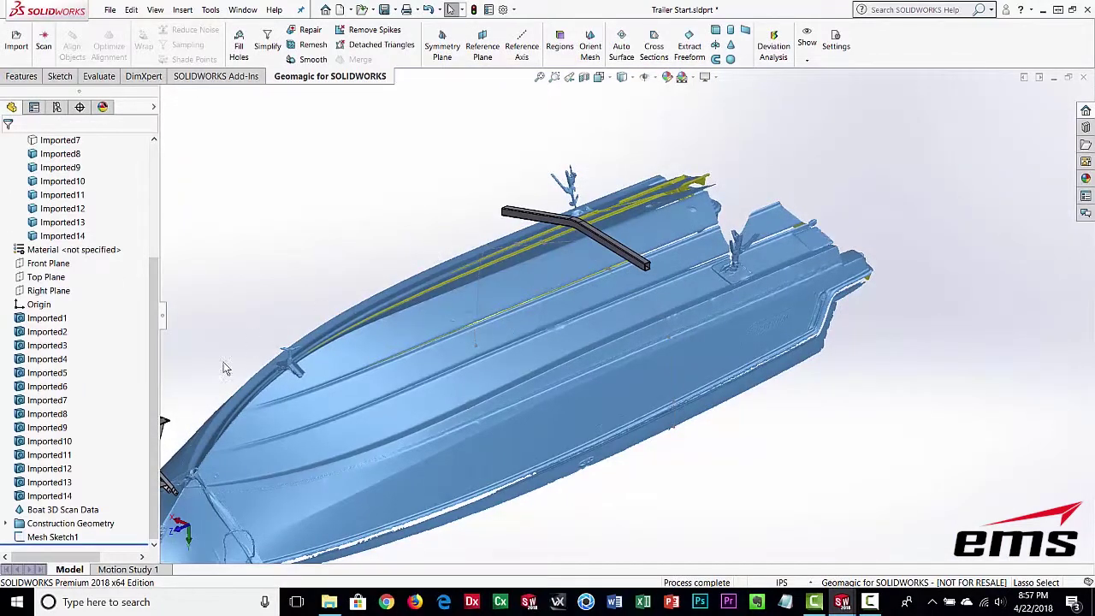
# - Hide the Boat 3D Scan Data mesh and examine the hull section curve beneath the crossmember
pyautogui.click(43, 510)
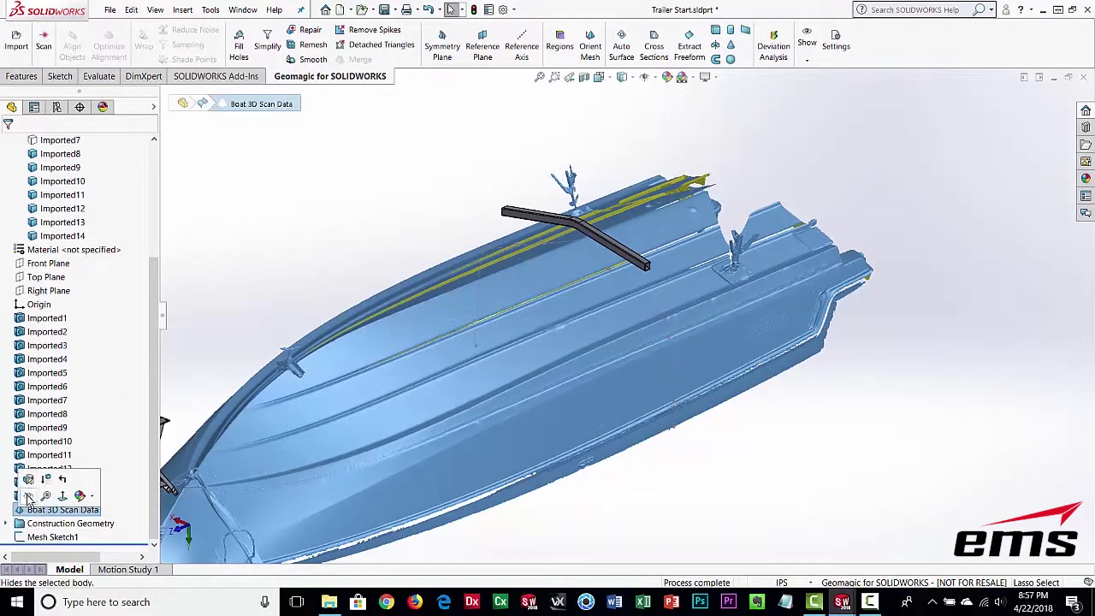
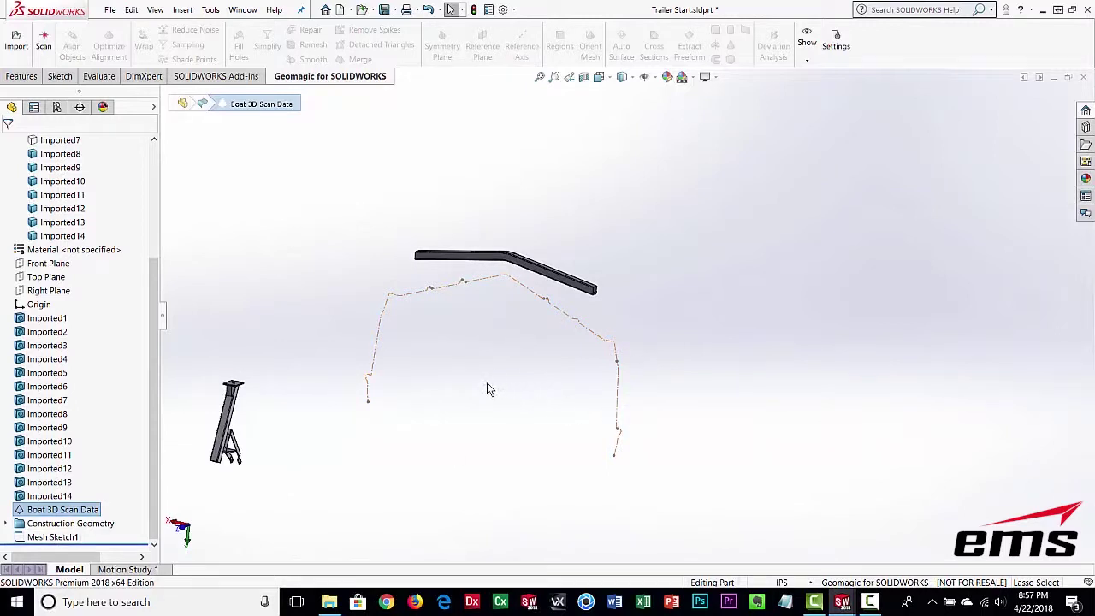
pyautogui.keyDown('ctrl'); pyautogui.moveTo(487, 390); pyautogui.dragTo(593, 375, button='middle'); pyautogui.keyUp('ctrl')
pyautogui.scroll(-3, 601, 358)
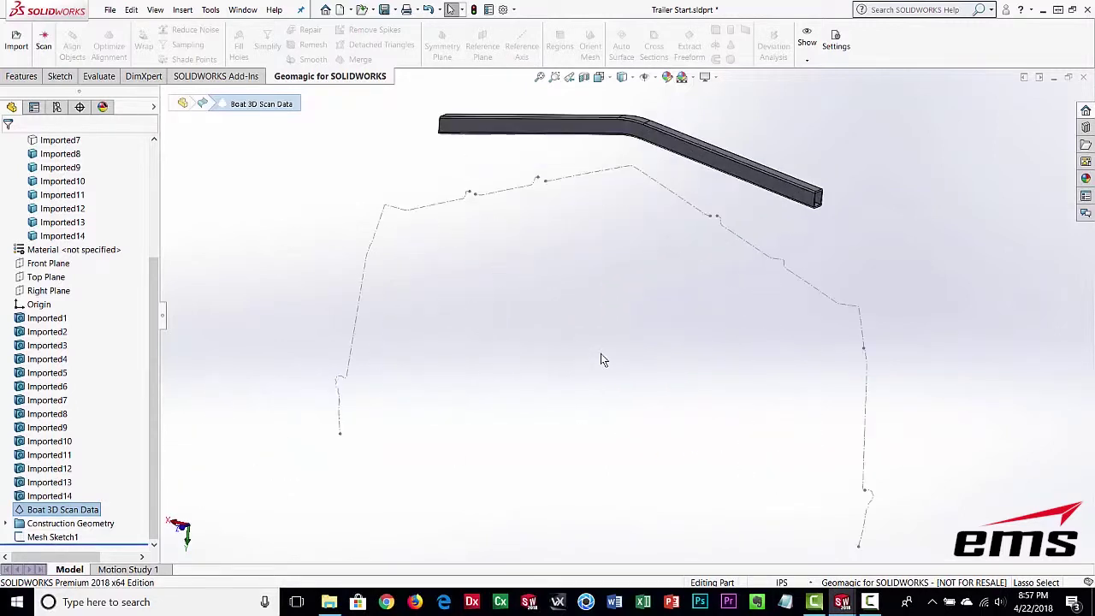
pyautogui.keyDown('ctrl'); pyautogui.moveTo(638, 318); pyautogui.dragTo(608, 346, button='middle'); pyautogui.keyUp('ctrl')
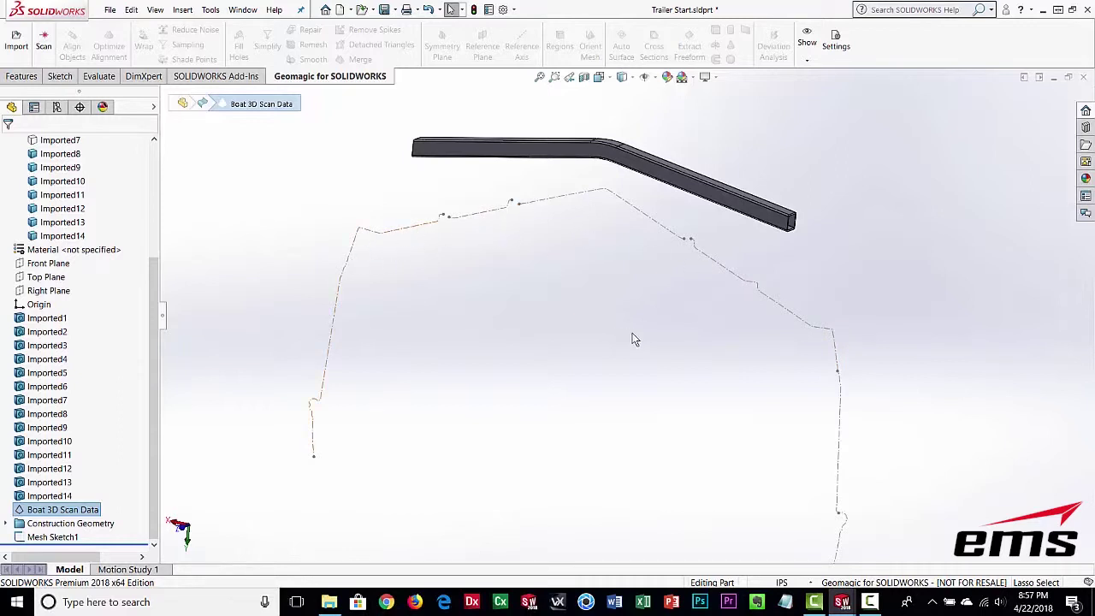
pyautogui.moveTo(633, 333); pyautogui.dragTo(526, 254, button='middle')
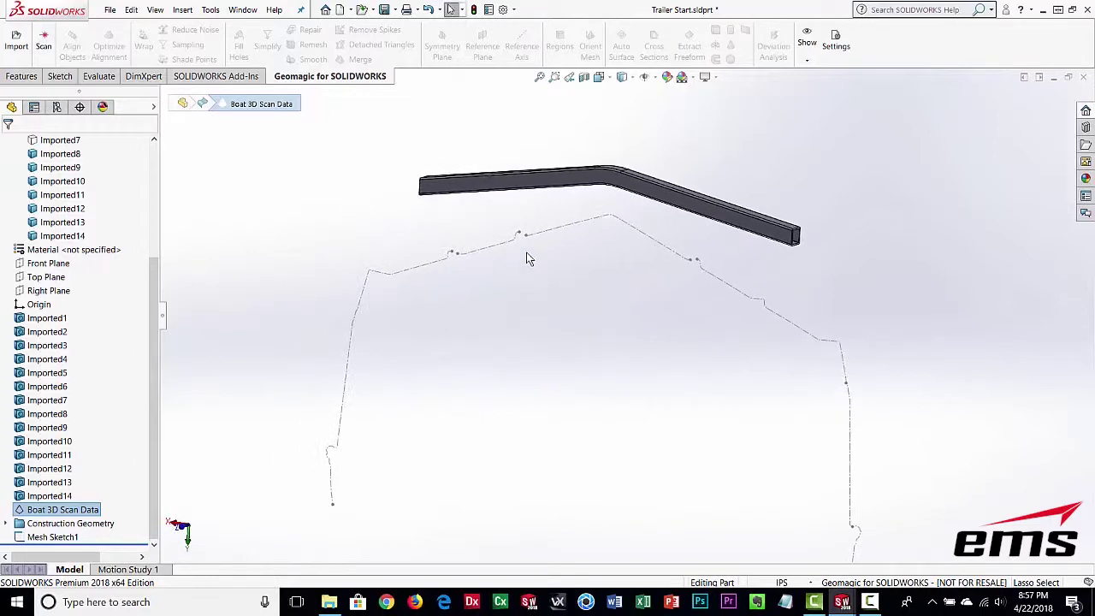
pyautogui.scroll(-2, 552, 349)
pyautogui.scroll(3, 571, 347)
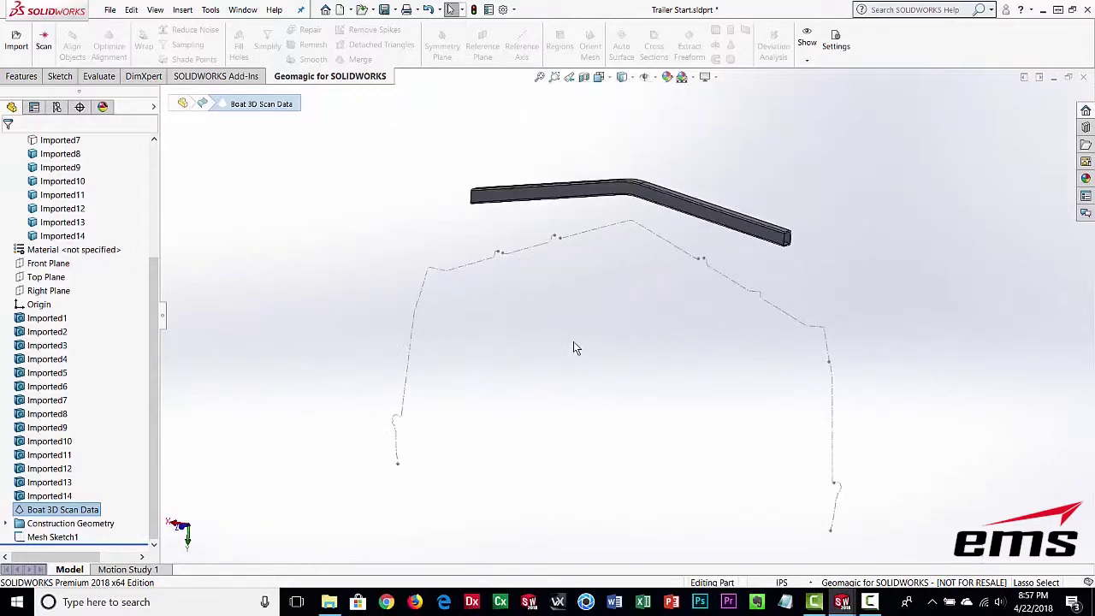
# - On the crossmember's side face, sketch a line about 8.89 in long along the straight hull section segment between the two strakes
pyautogui.click(622, 78)
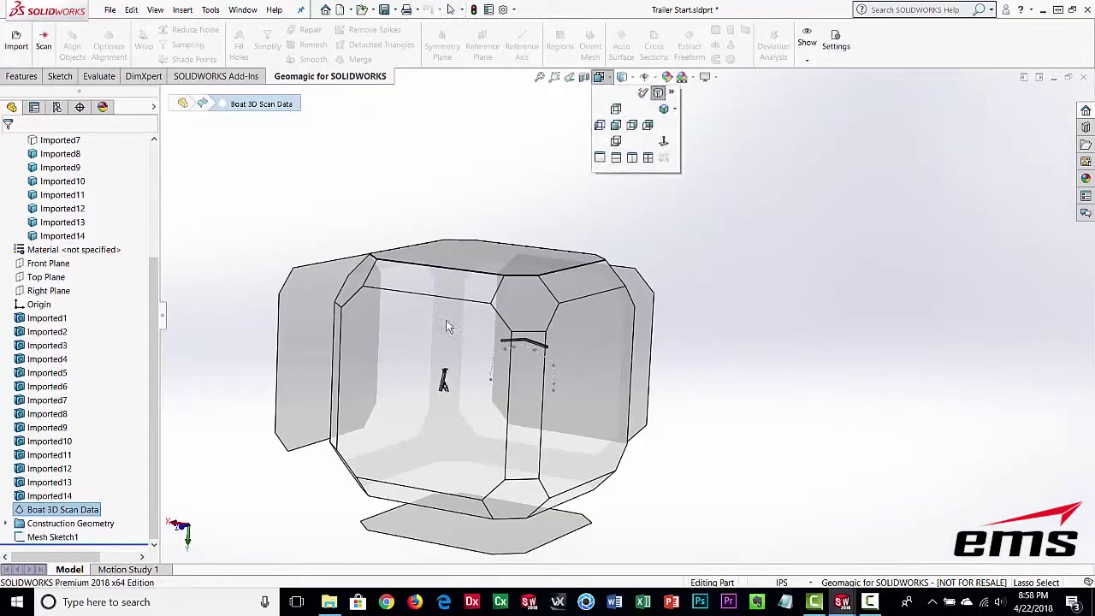
pyautogui.click(421, 413)
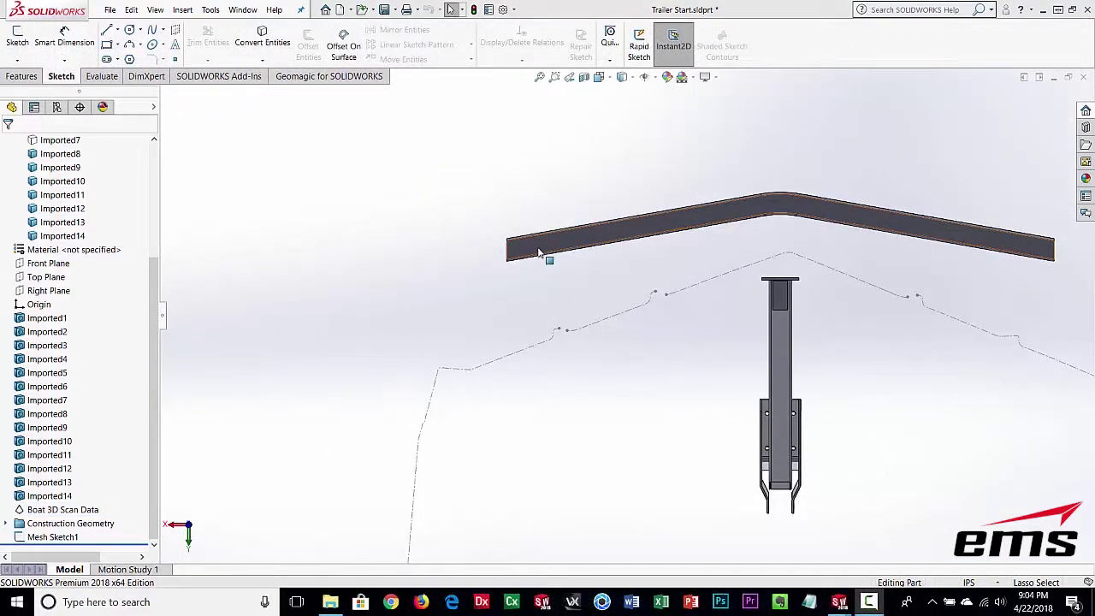
pyautogui.click(544, 251)
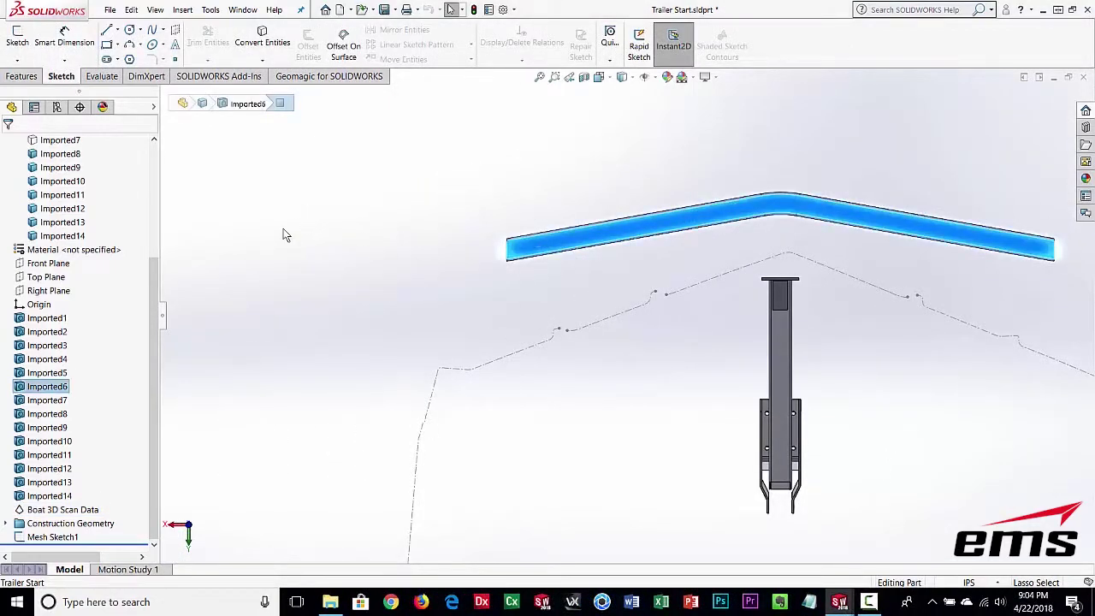
pyautogui.click(109, 33)
pyautogui.scroll(-2, 616, 331)
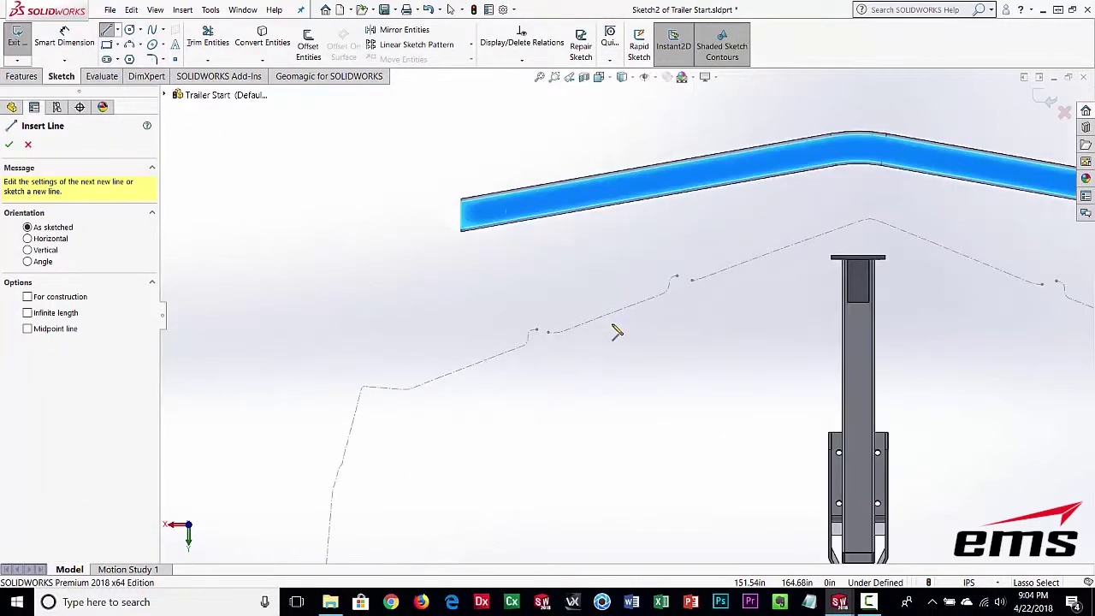
pyautogui.scroll(-1, 616, 332)
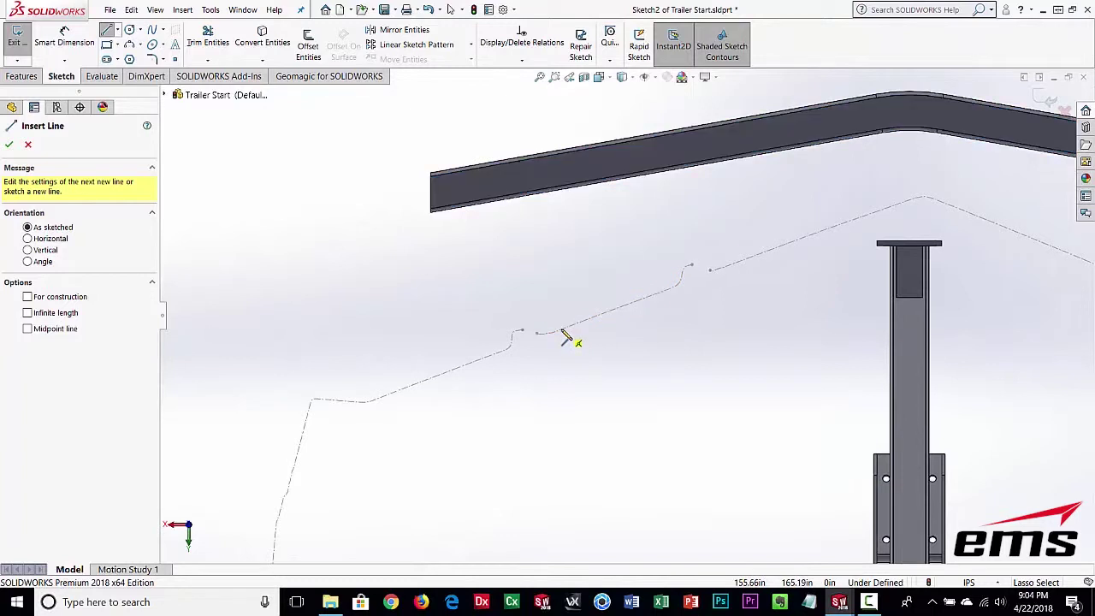
pyautogui.click(535, 333)
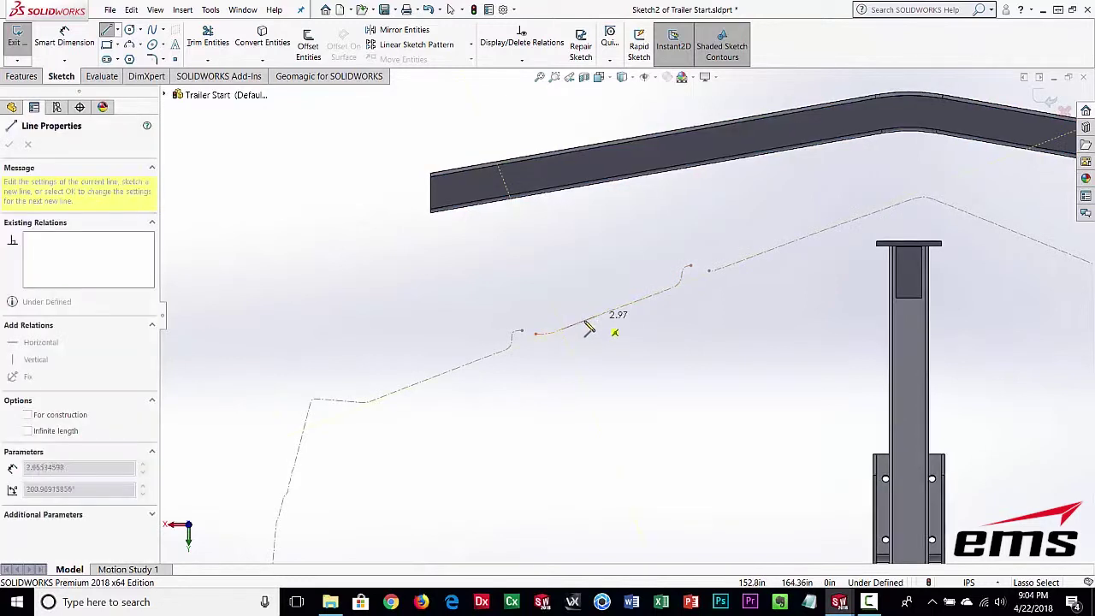
pyautogui.doubleClick(672, 292)
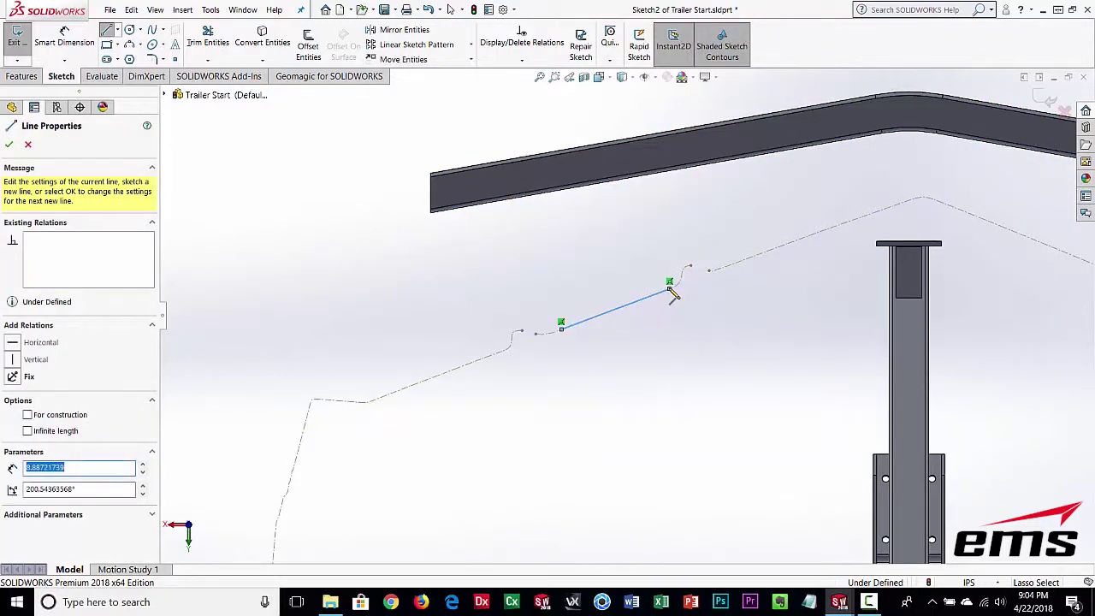
pyautogui.press('Escape')
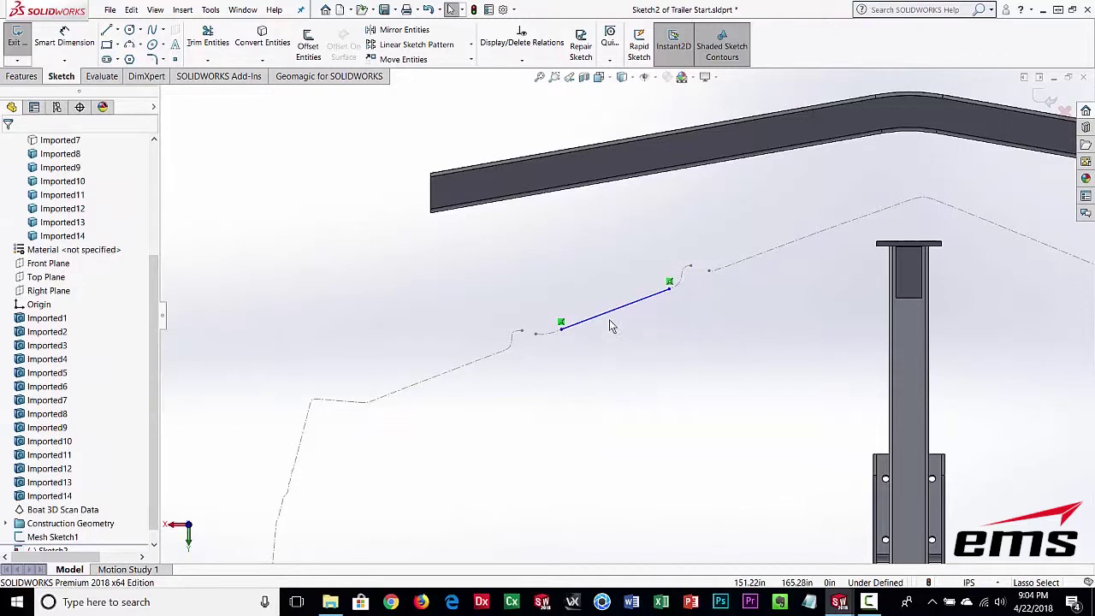
# - Offset the hull line 1.75 in toward the crossmember and delete the original line
pyautogui.click(307, 53)
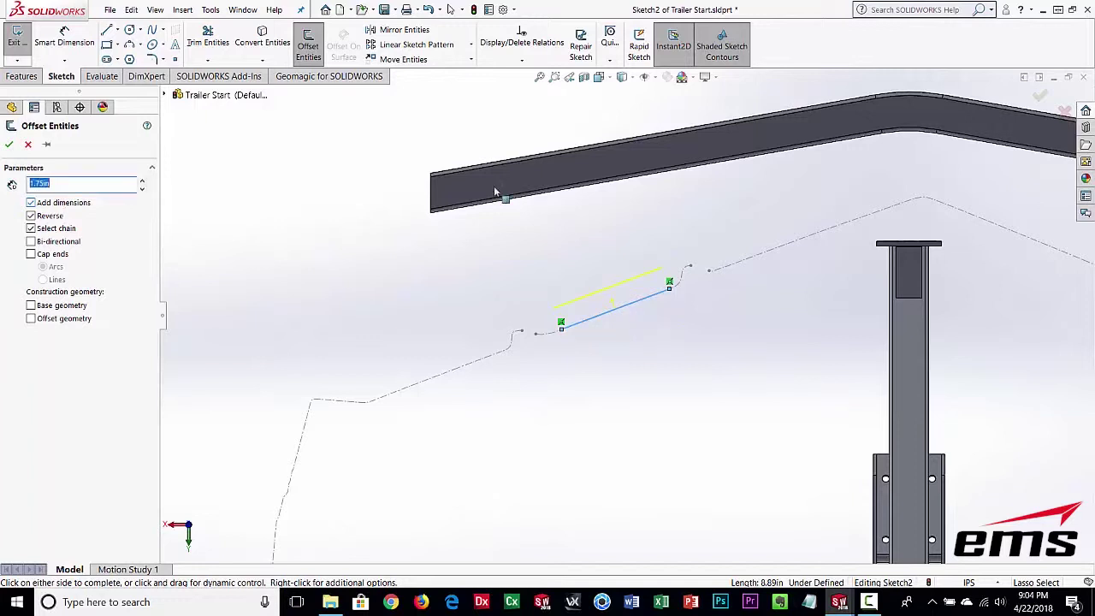
pyautogui.click(9, 144)
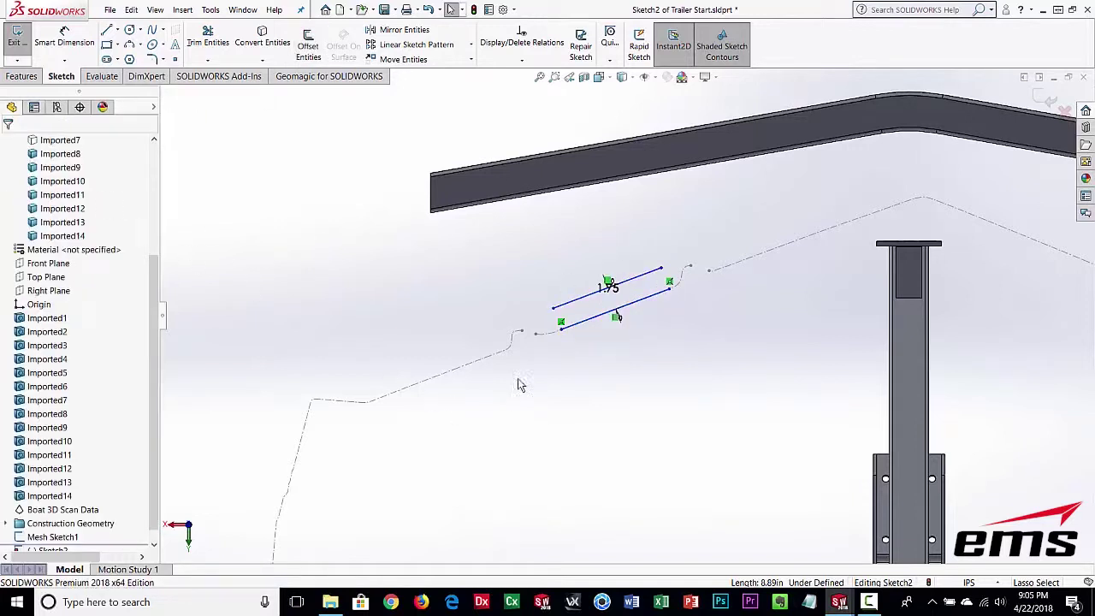
pyautogui.click(593, 327)
pyautogui.press('Delete')
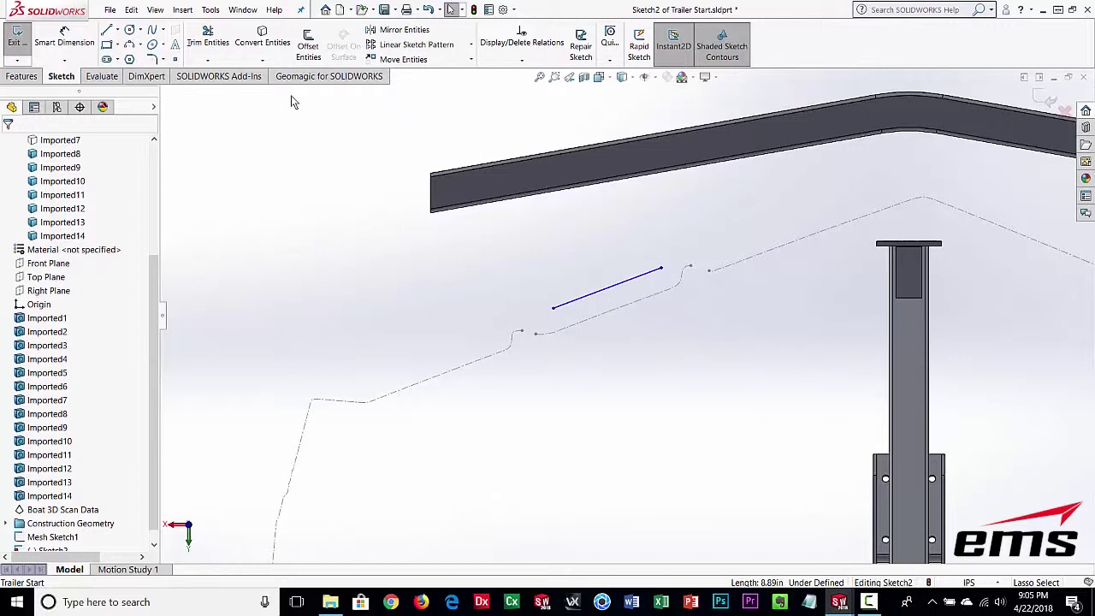
# - Sketch a line about 10.95 in long, perpendicular to the offset line and ending inside the crossmember's face
pyautogui.click(108, 32)
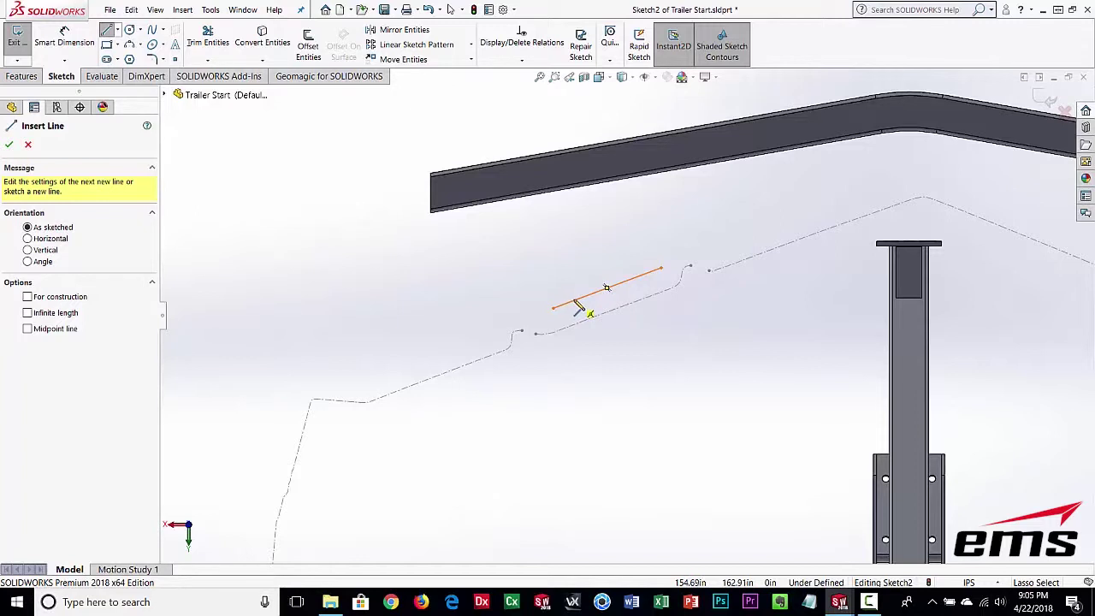
pyautogui.click(572, 300)
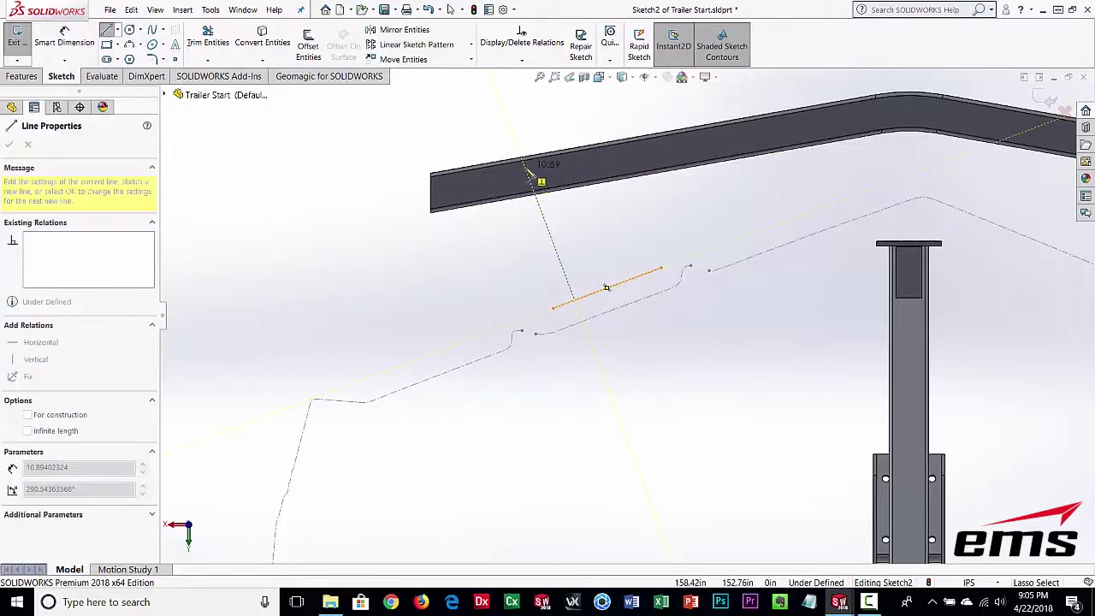
pyautogui.click(528, 171)
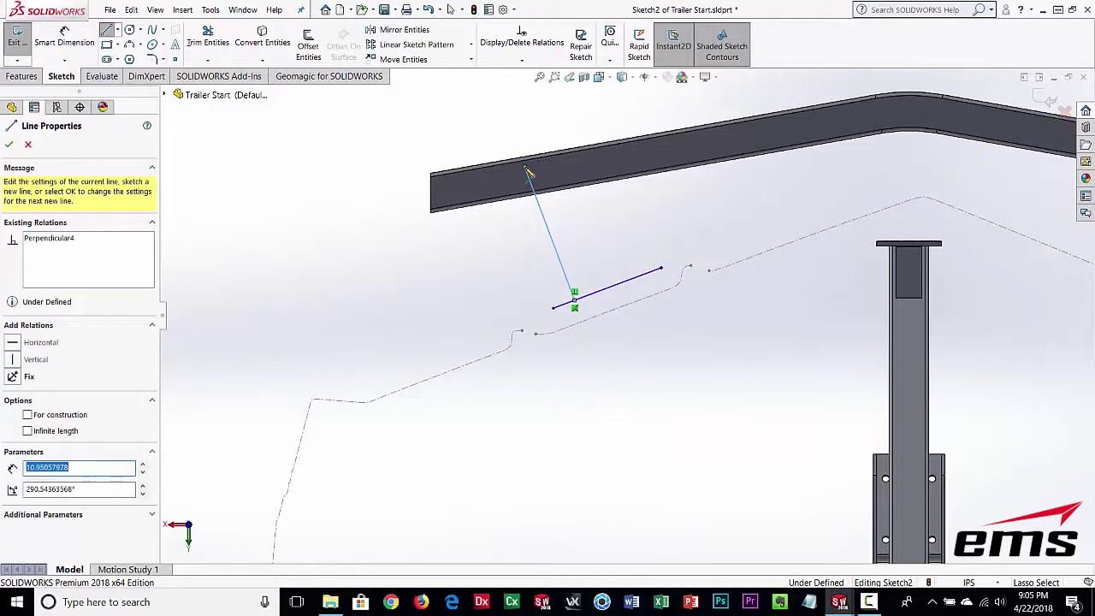
pyautogui.press('Escape')
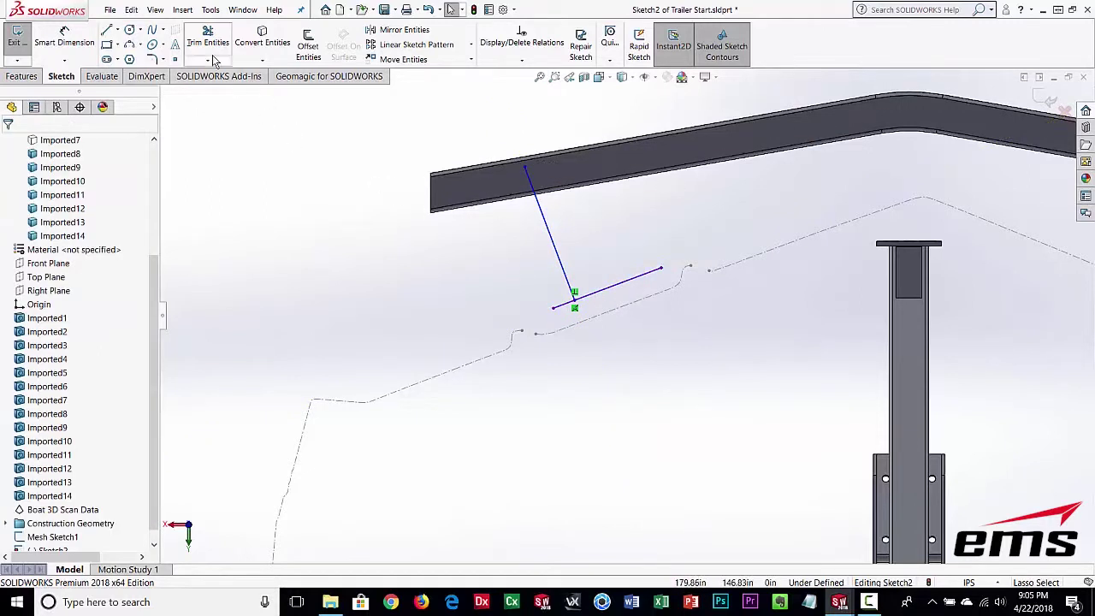
# - Sketch a second perpendicular line from the offset line into the crossmember and join both upper ends with a line about 4.46 in long
pyautogui.click(106, 30)
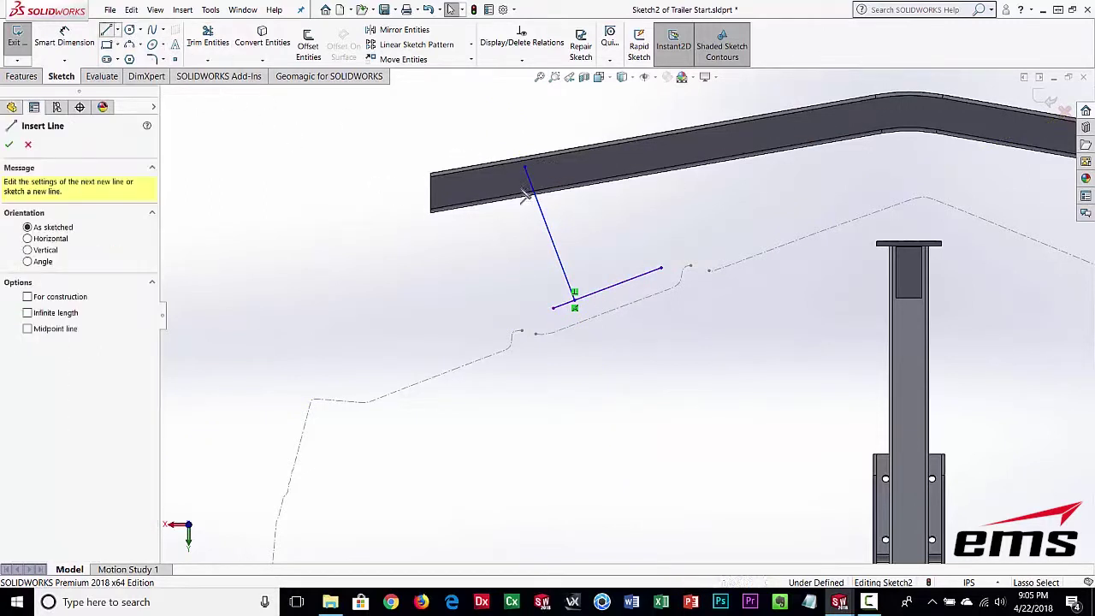
pyautogui.click(606, 288)
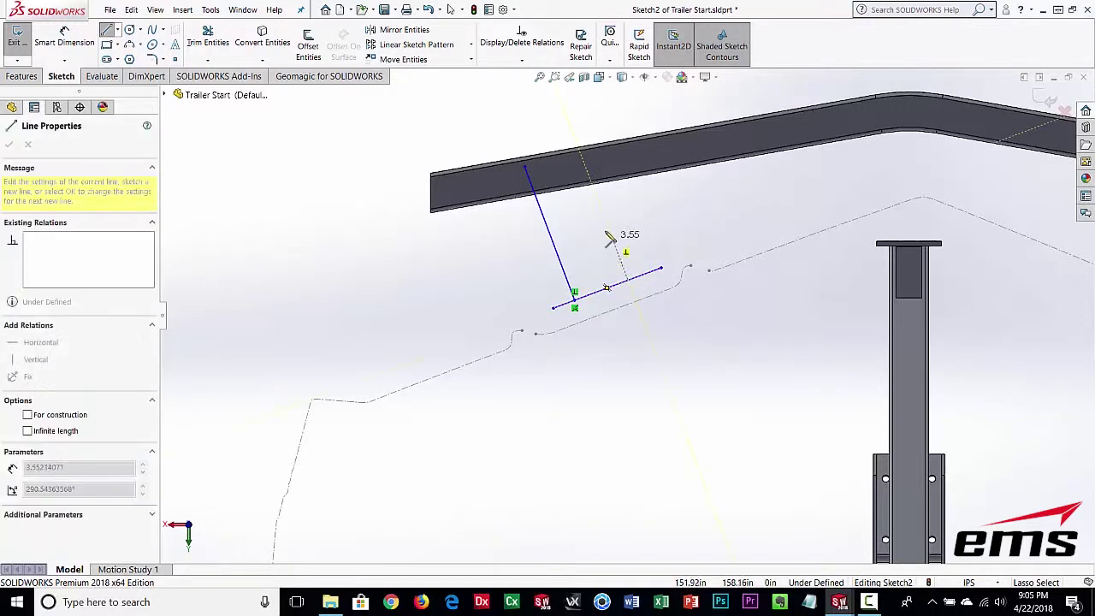
pyautogui.click(583, 159)
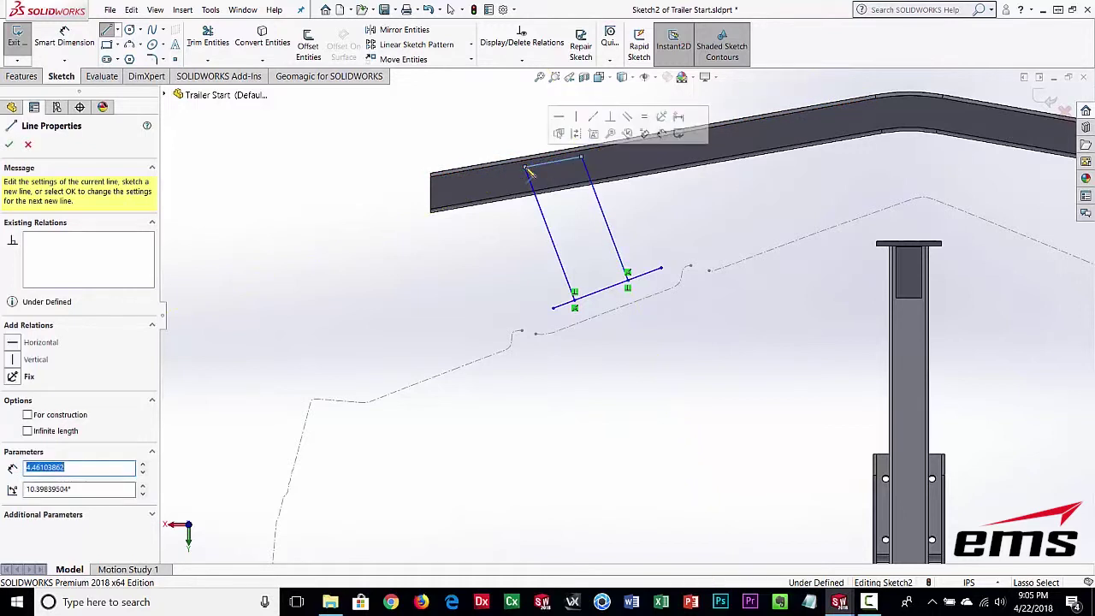
pyautogui.click(527, 167)
pyautogui.press('Escape')
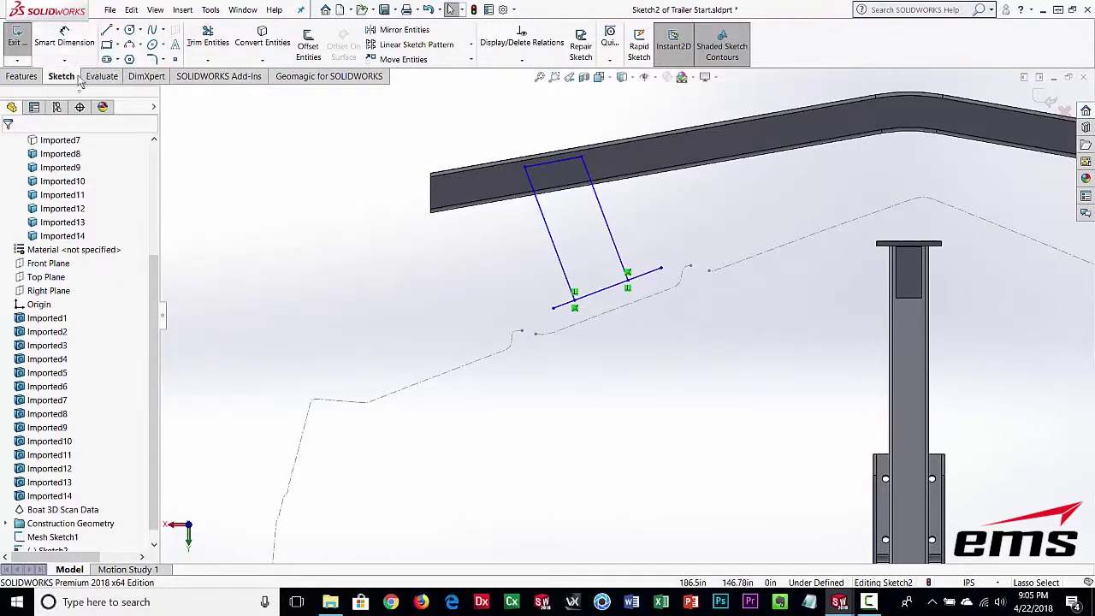
# - Dimension the spacing between the two perpendicular lines to 3.5 in
pyautogui.click(64, 39)
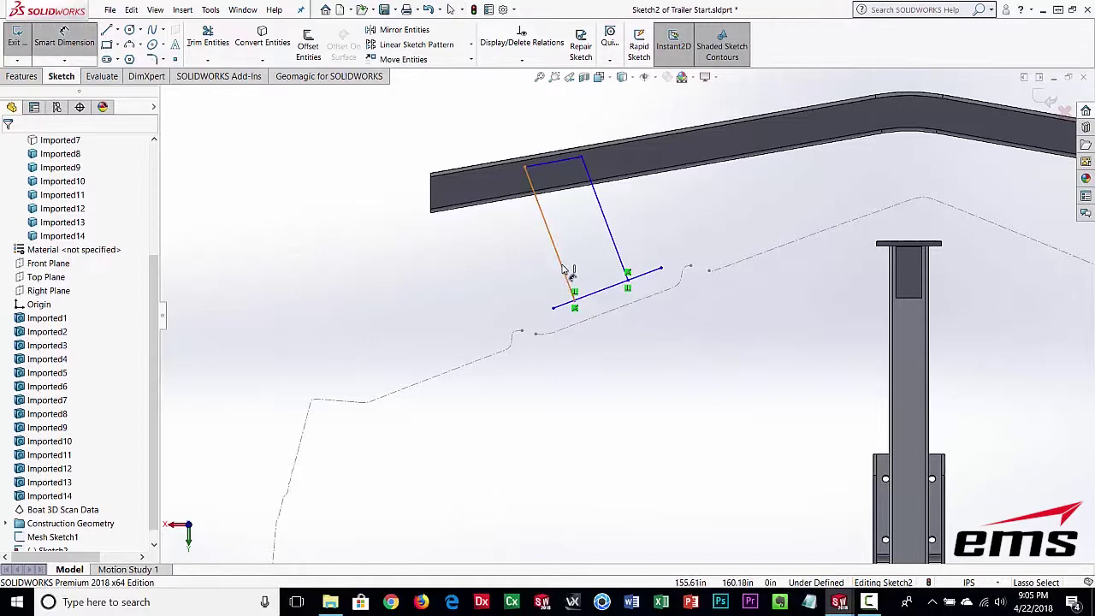
pyautogui.click(564, 270)
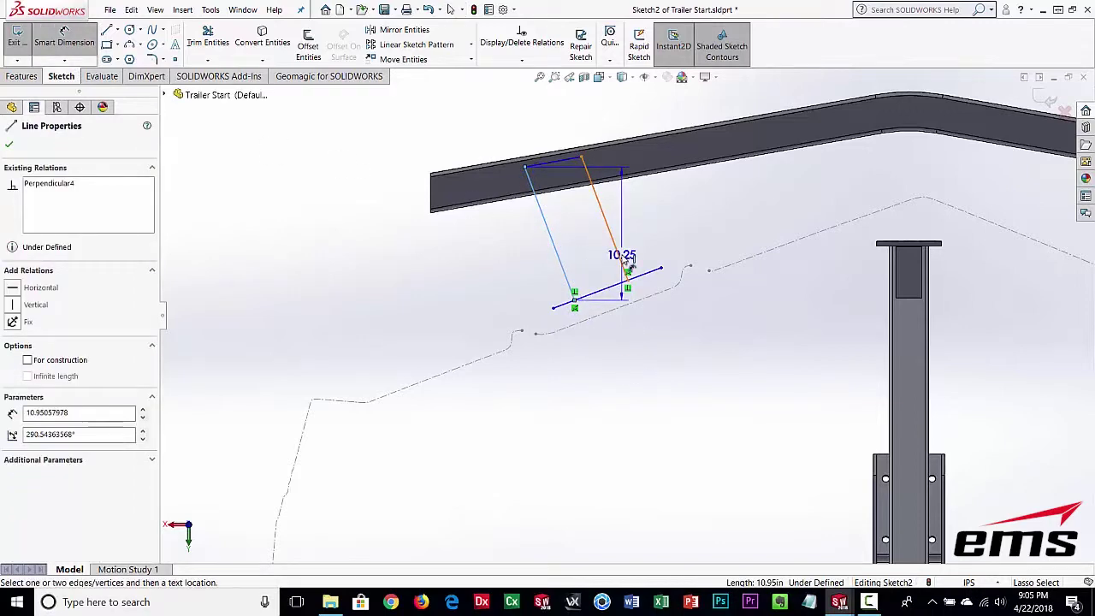
pyautogui.click(625, 260)
pyautogui.click(652, 395)
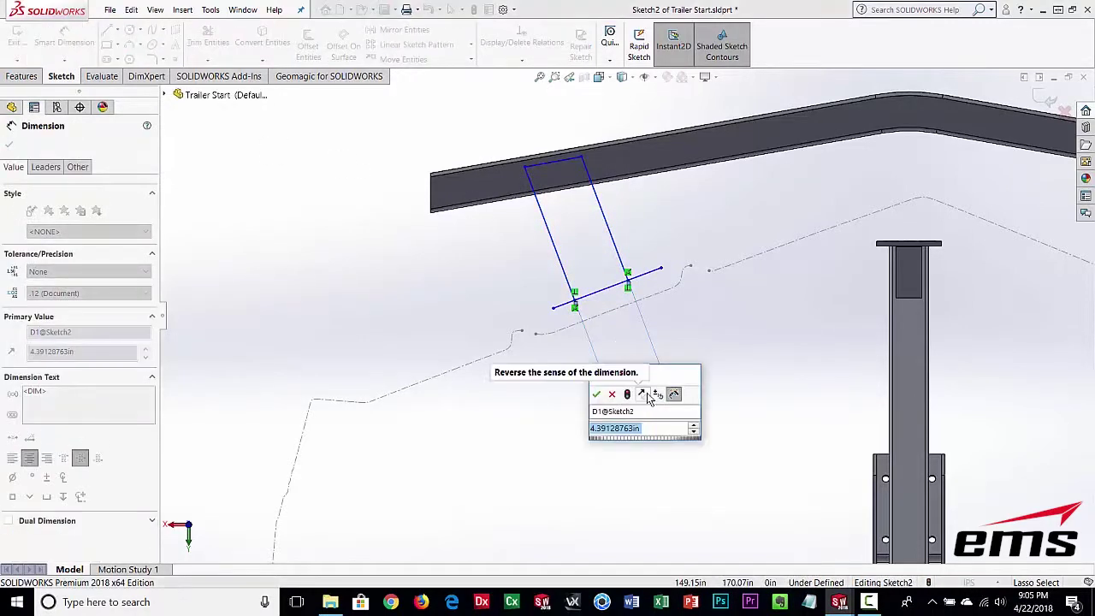
pyautogui.write('3.5')
pyautogui.press('Return')
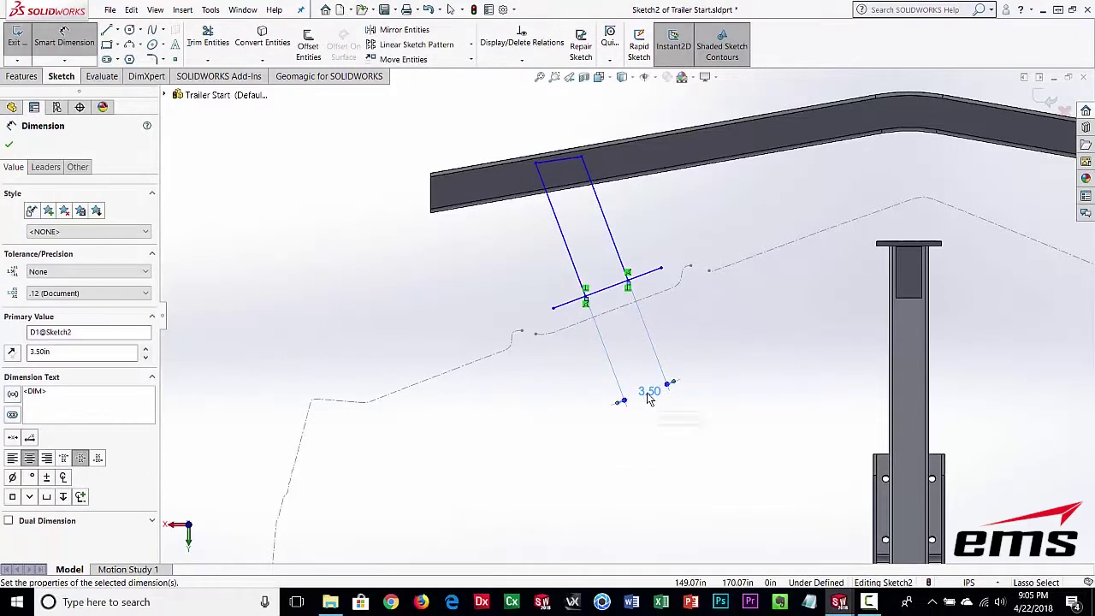
# - Corner-trim both perpendicular lines against the offset hull line to close the support profile, and exit the sketch
pyautogui.click(208, 41)
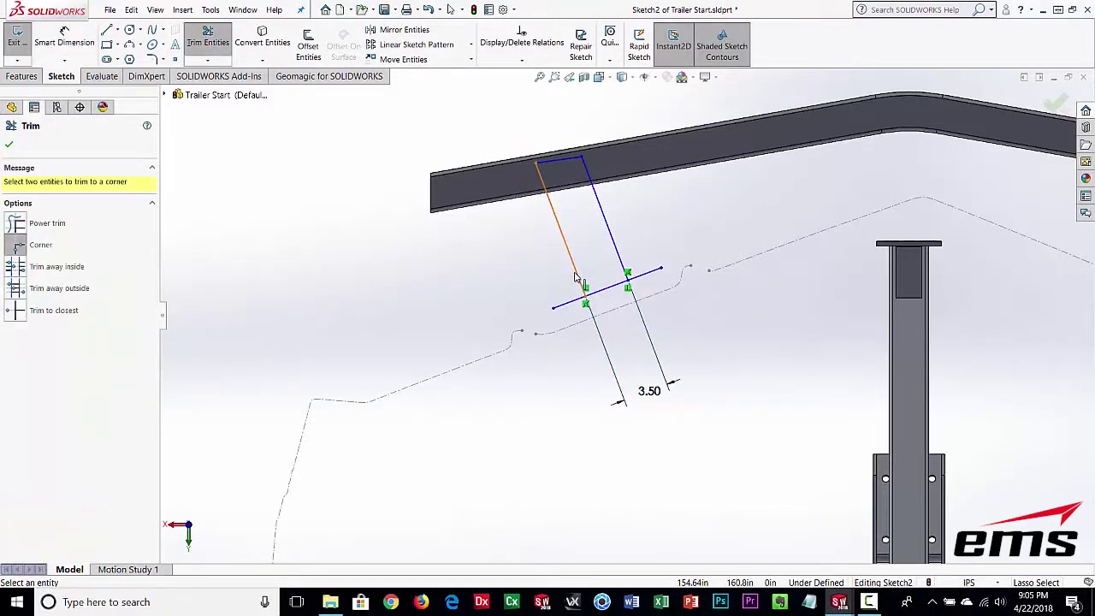
pyautogui.click(575, 278)
pyautogui.click(601, 295)
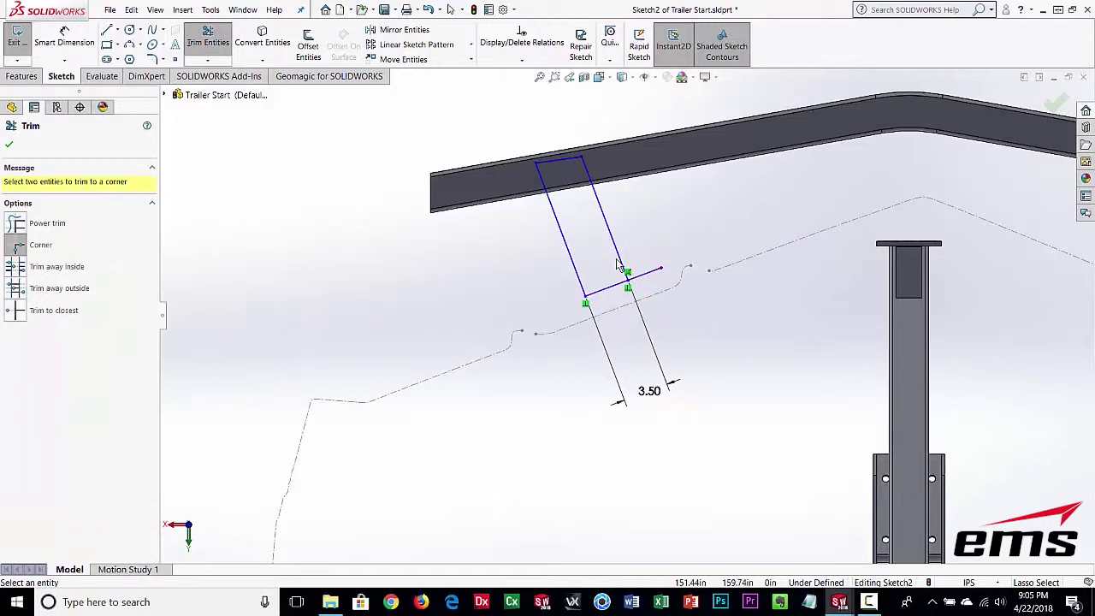
pyautogui.click(623, 265)
pyautogui.click(618, 291)
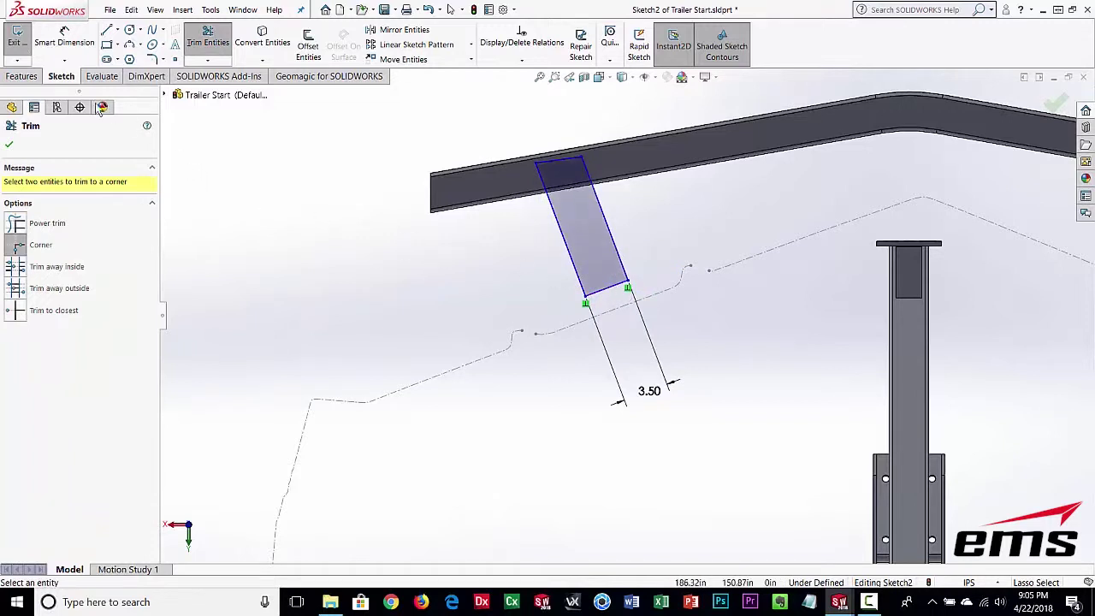
pyautogui.press('Escape')
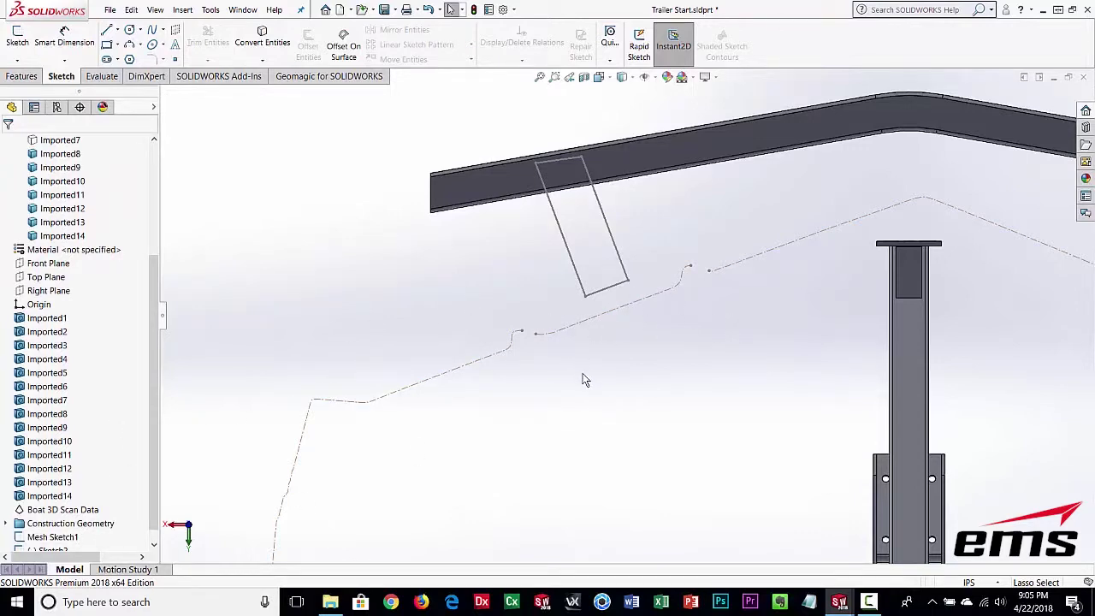
# - Extrude the closed support profile with a blind depth of 1.5 in
pyautogui.scroll(6, 591, 381)
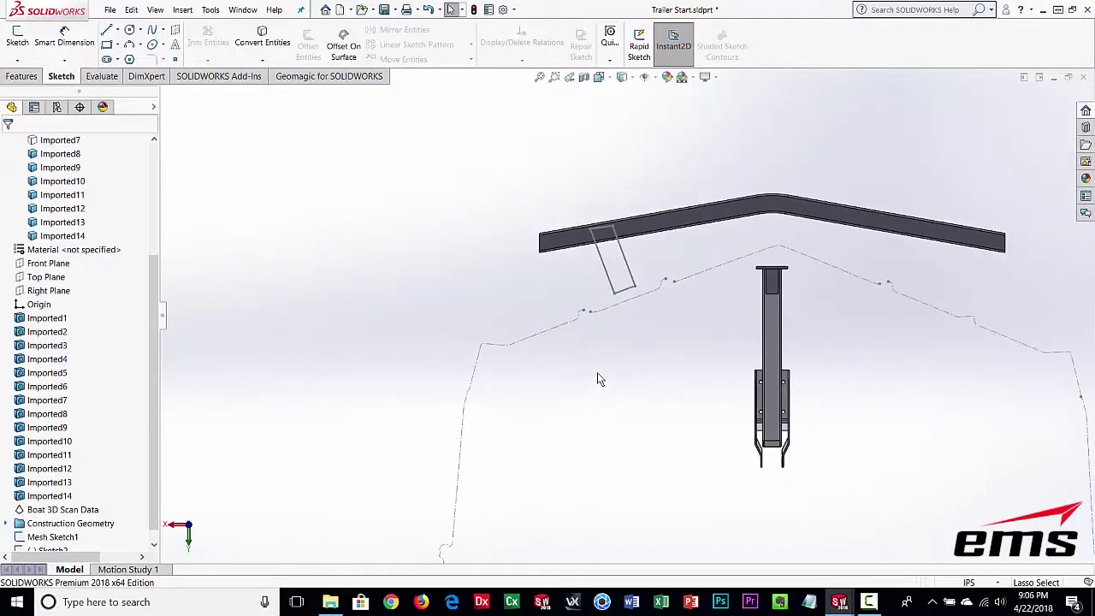
pyautogui.moveTo(597, 372)
pyautogui.mouseDown(button='middle')
pyautogui.moveTo(627, 372)
pyautogui.moveTo(622, 382)
pyautogui.mouseUp(button='middle')
pyautogui.keyDown('ctrl'); pyautogui.moveTo(449, 346); pyautogui.dragTo(599, 396, button='middle'); pyautogui.keyUp('ctrl')
pyautogui.click(25, 76)
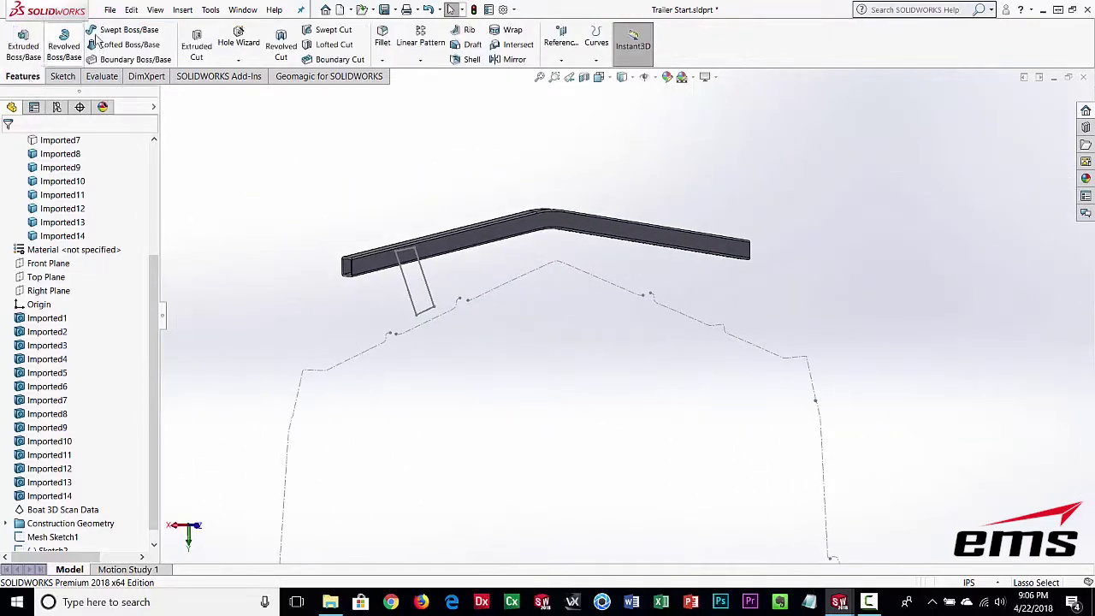
pyautogui.click(23, 48)
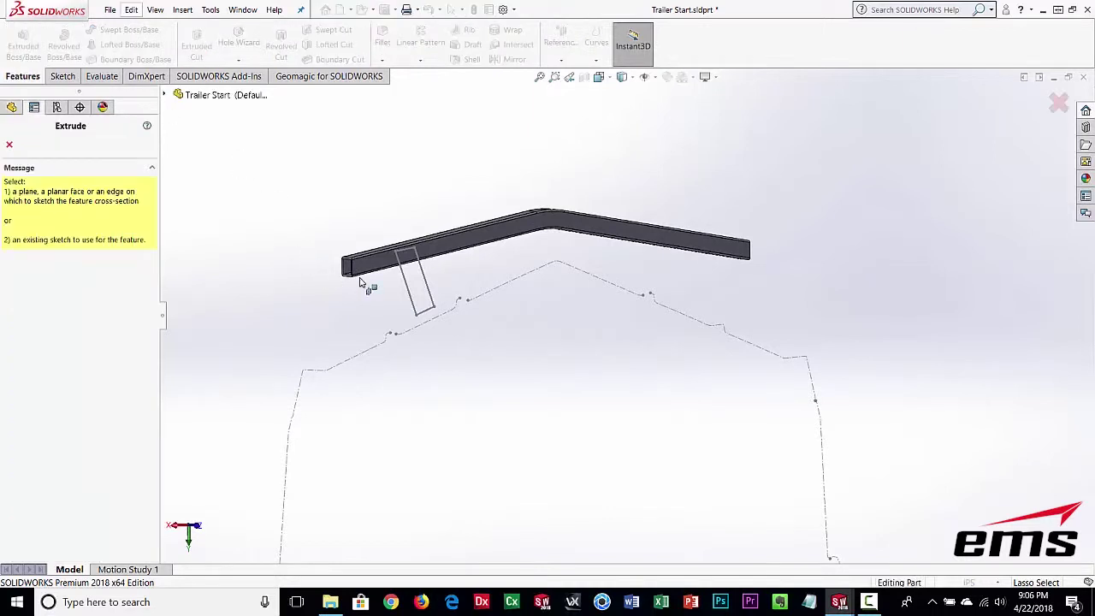
pyautogui.click(407, 295)
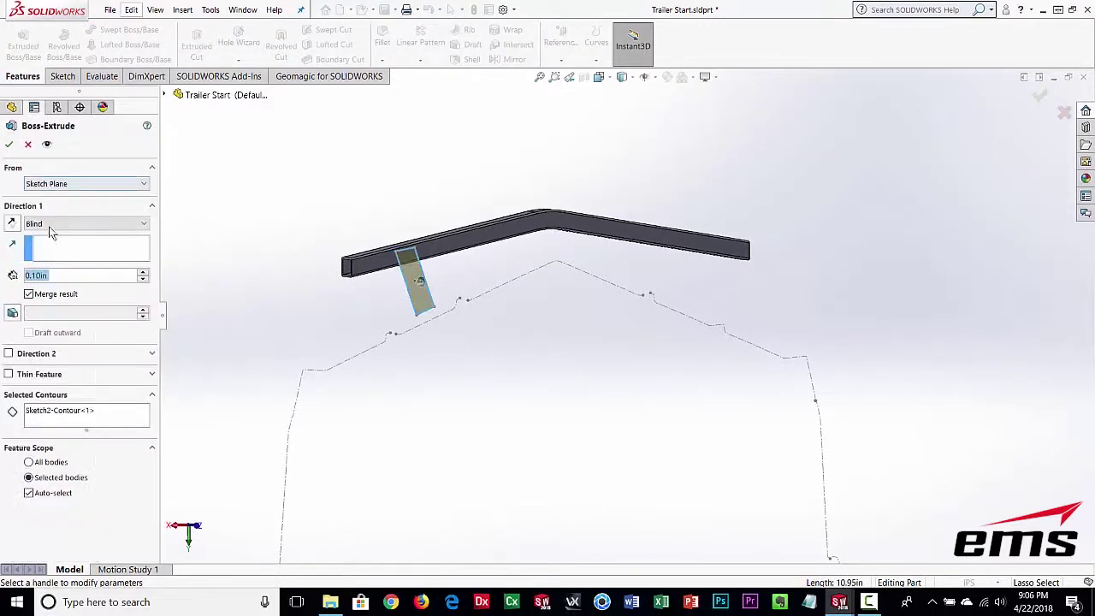
pyautogui.write('1.5')
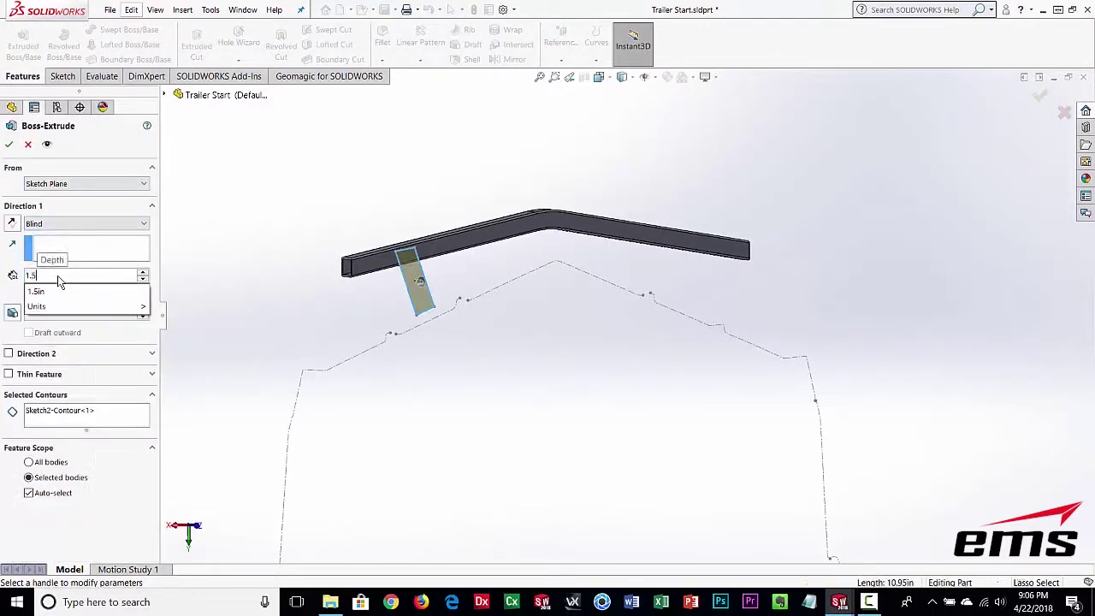
pyautogui.press('Return')
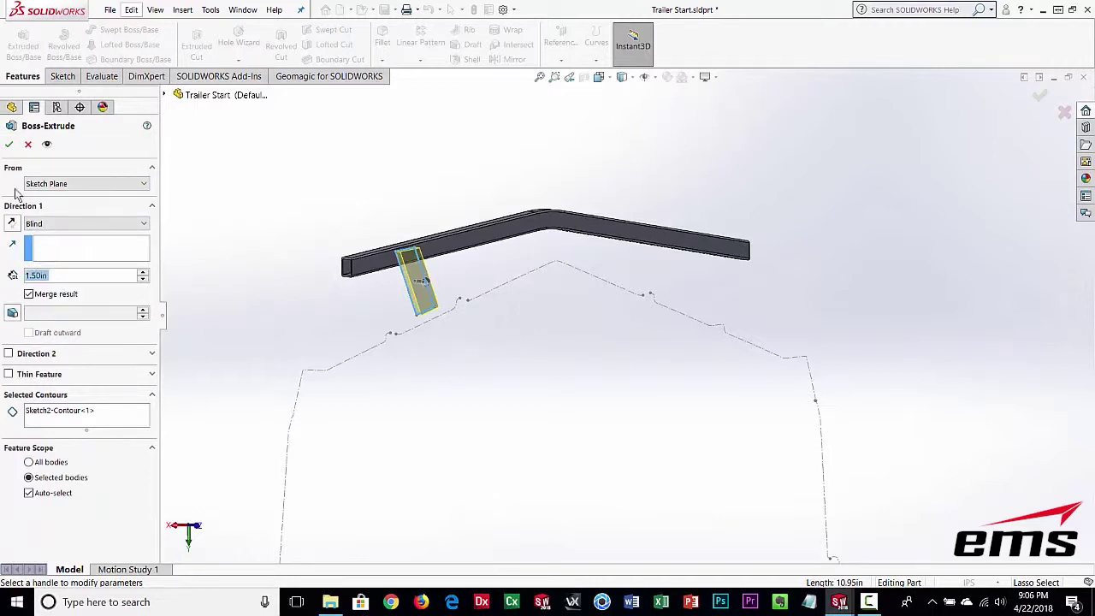
pyautogui.click(8, 144)
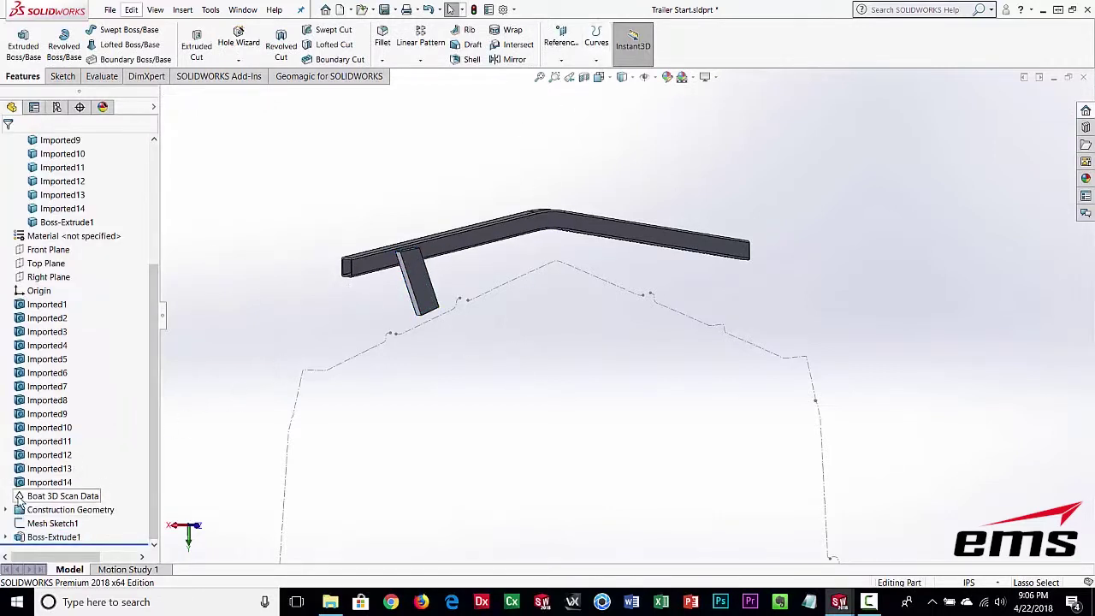
# - Show the Boat 3D Scan Data and examine the hull bottom around the crossmember and the extruded support
pyautogui.click(51, 495)
pyautogui.click(30, 480)
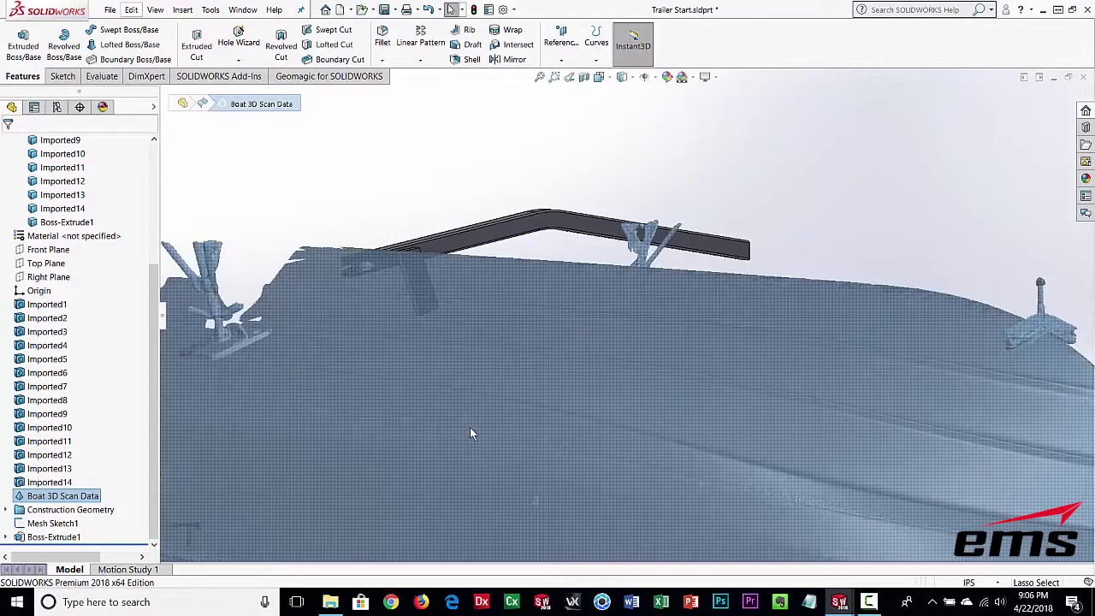
pyautogui.moveTo(542, 438); pyautogui.dragTo(595, 240, button='middle')
pyautogui.moveTo(668, 511); pyautogui.dragTo(536, 403, button='middle')
pyautogui.scroll(5, 687, 423)
pyautogui.scroll(-3, 536, 403)
pyautogui.moveTo(582, 374); pyautogui.dragTo(532, 336, button='middle')
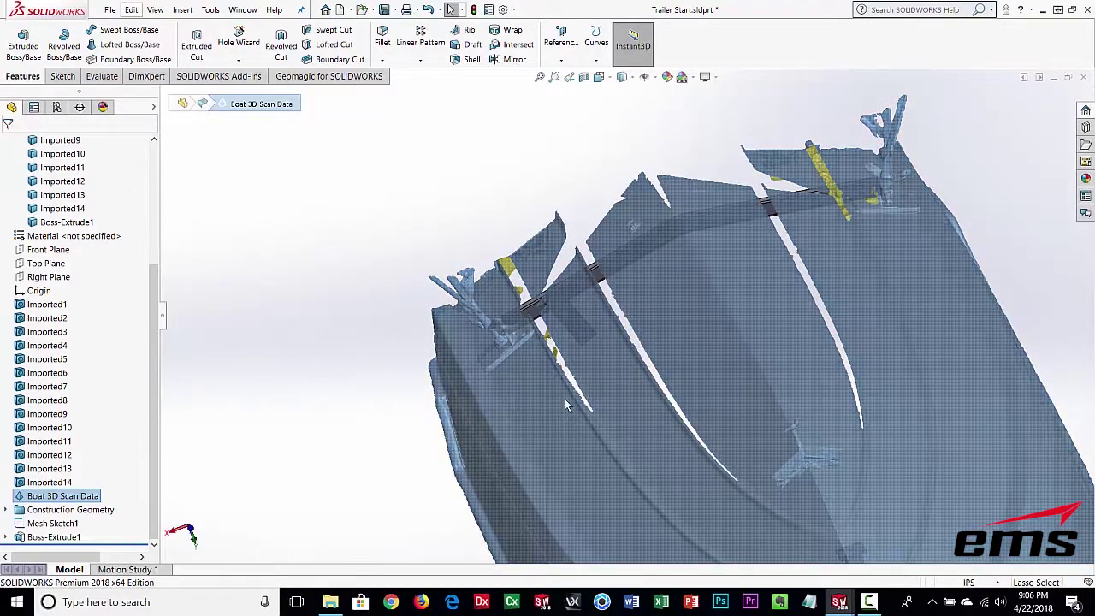
pyautogui.moveTo(564, 399)
pyautogui.mouseDown(button='middle')
pyautogui.moveTo(604, 403)
pyautogui.moveTo(610, 423)
pyautogui.moveTo(609, 409)
pyautogui.mouseUp(button='middle')
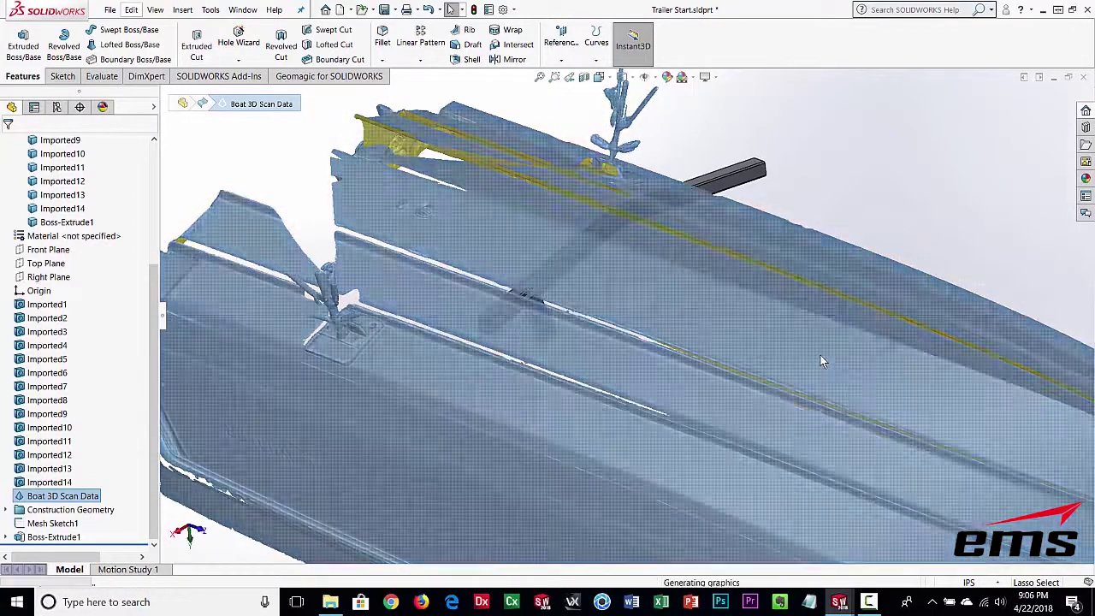
pyautogui.scroll(-2, 821, 355)
pyautogui.scroll(5, 779, 340)
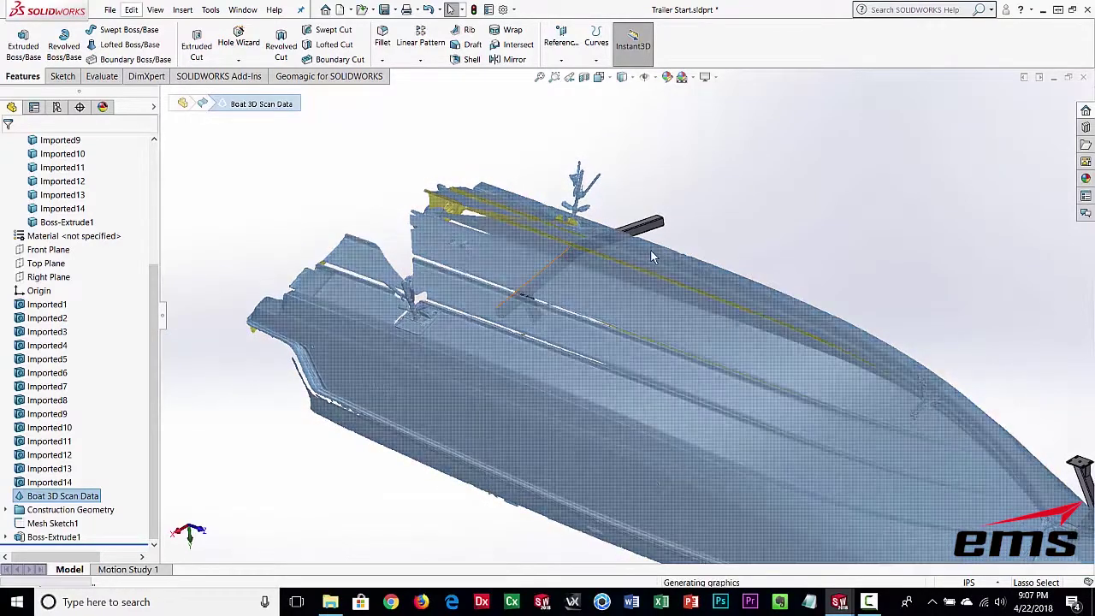
pyautogui.moveTo(445, 265); pyautogui.dragTo(634, 340, button='middle')
pyautogui.moveTo(689, 436); pyautogui.dragTo(640, 451, button='middle')
pyautogui.moveTo(705, 389); pyautogui.dragTo(843, 467, button='middle')
# - Start Extract Freeform on the boat scan and lasso the hull strip beneath the crossmember end that has no support
pyautogui.click(543, 433)
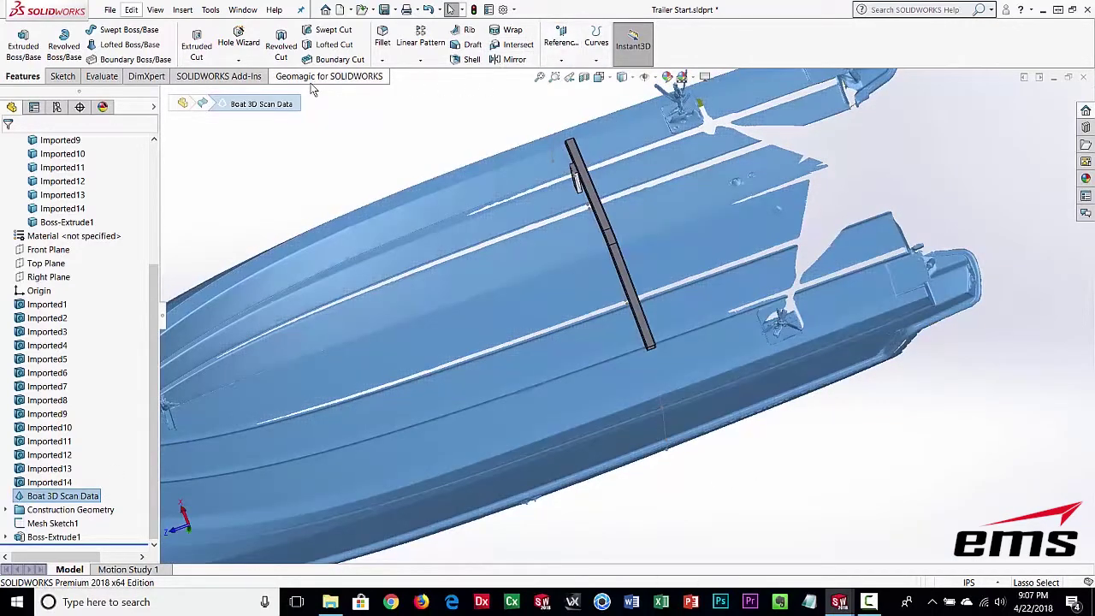
pyautogui.click(315, 77)
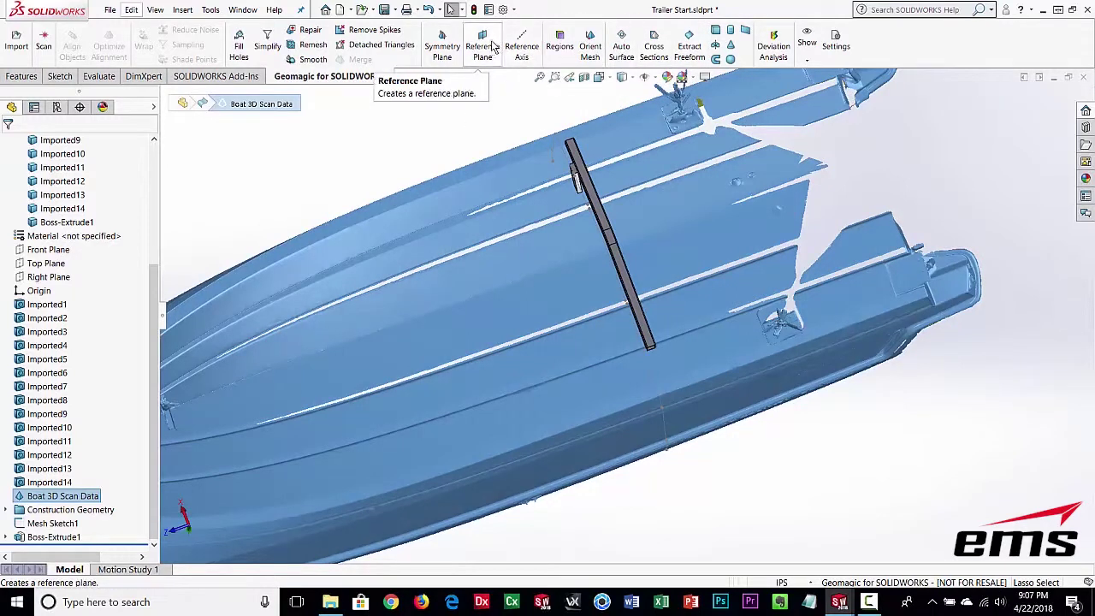
pyautogui.click(689, 47)
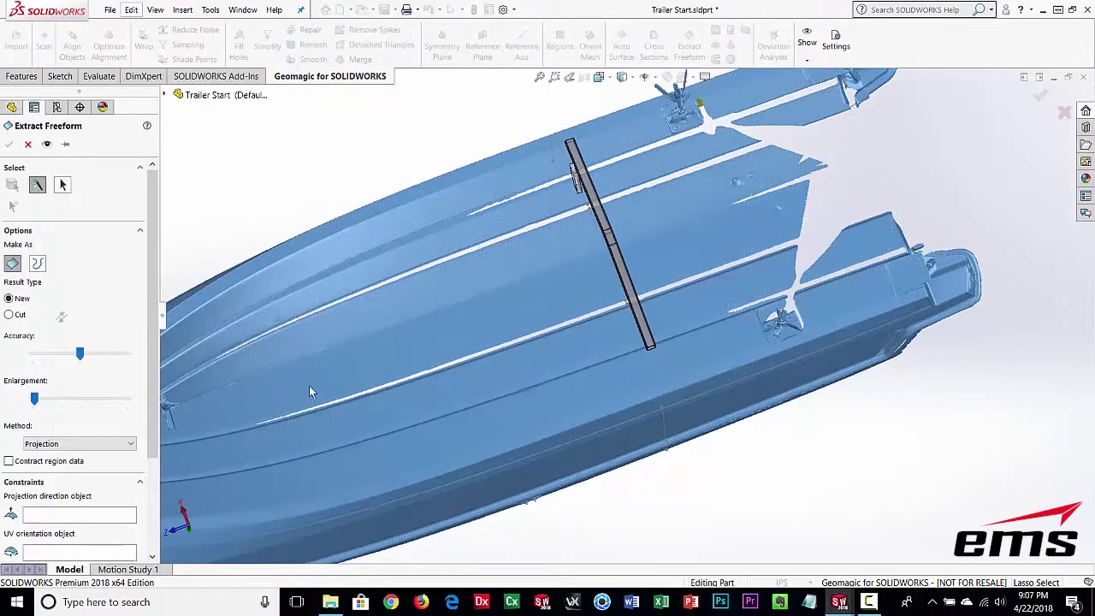
pyautogui.rightClick(286, 129)
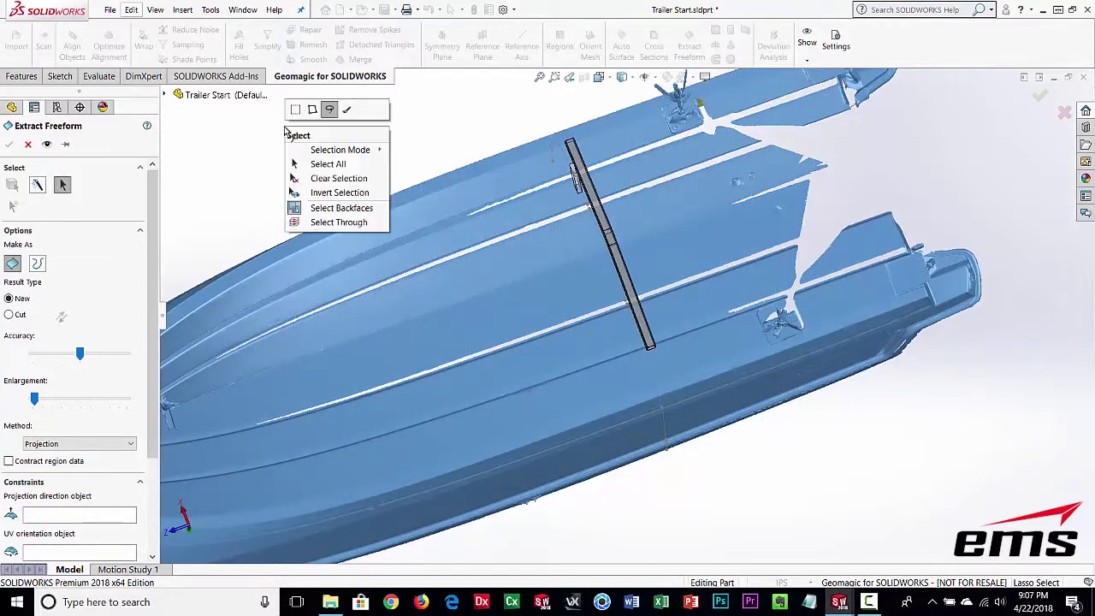
pyautogui.moveTo(351, 151)
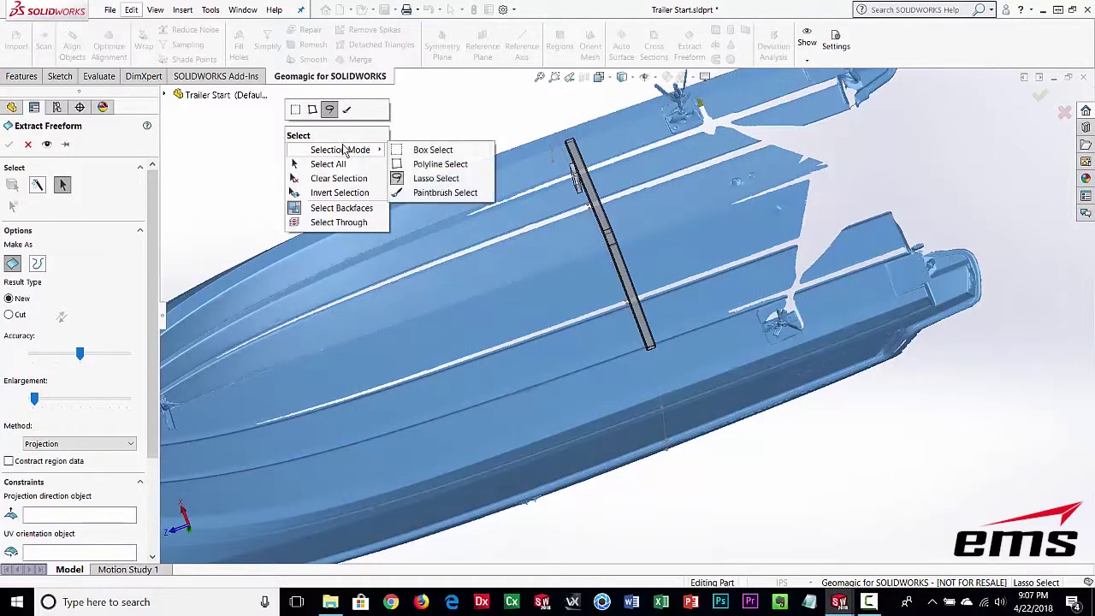
pyautogui.click(445, 178)
pyautogui.moveTo(660, 399)
pyautogui.mouseDown(button='middle')
pyautogui.moveTo(690, 348)
pyautogui.moveTo(648, 340)
pyautogui.moveTo(636, 401)
pyautogui.moveTo(656, 406)
pyautogui.mouseUp(button='middle')
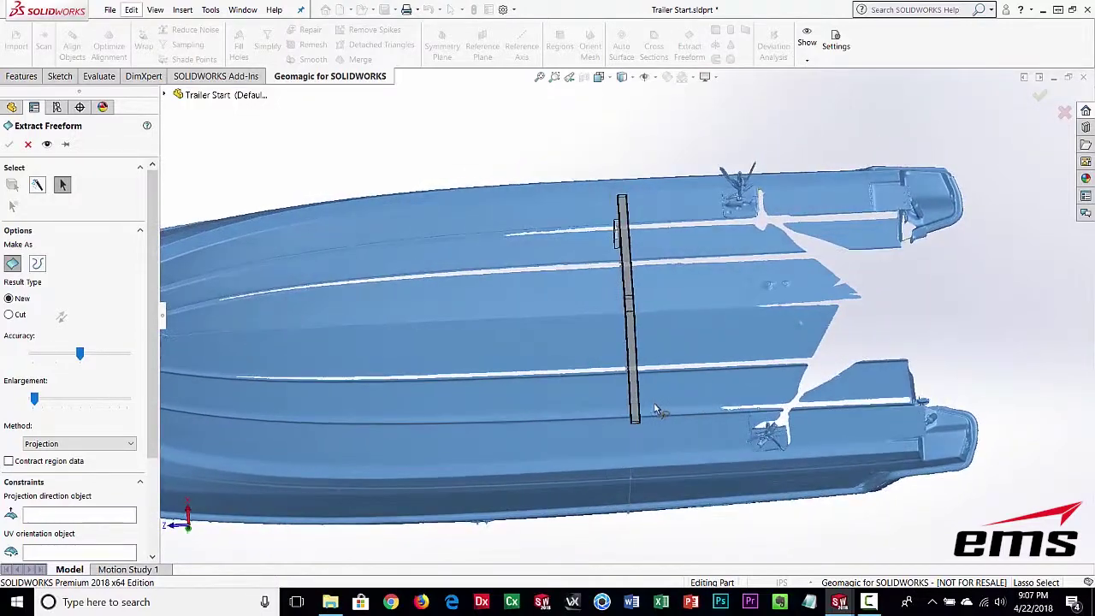
pyautogui.scroll(-3, 658, 410)
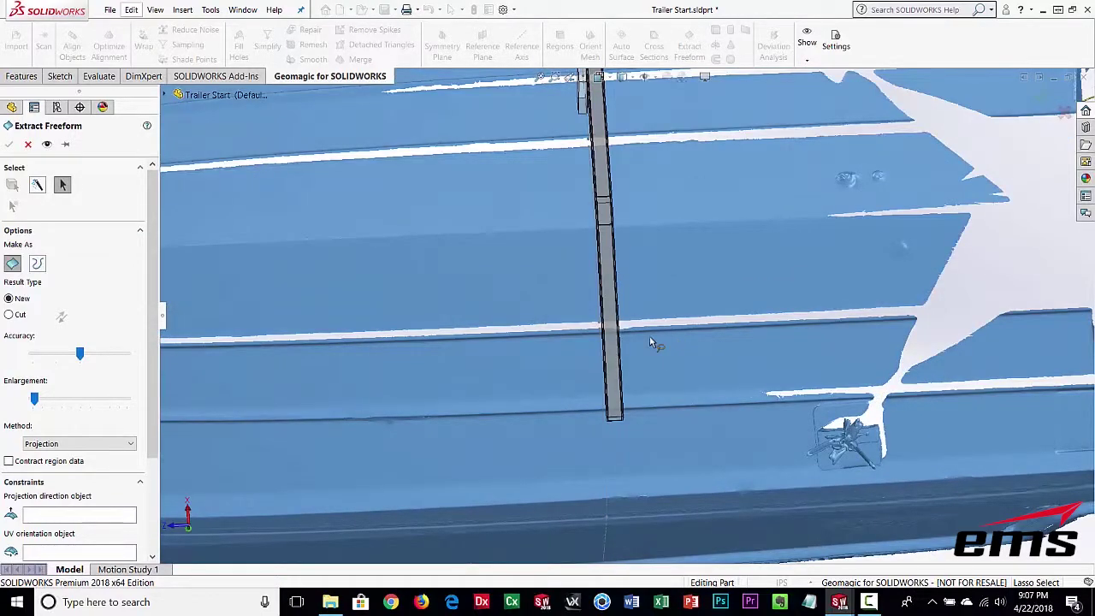
pyautogui.moveTo(651, 340); pyautogui.dragTo(604, 343)
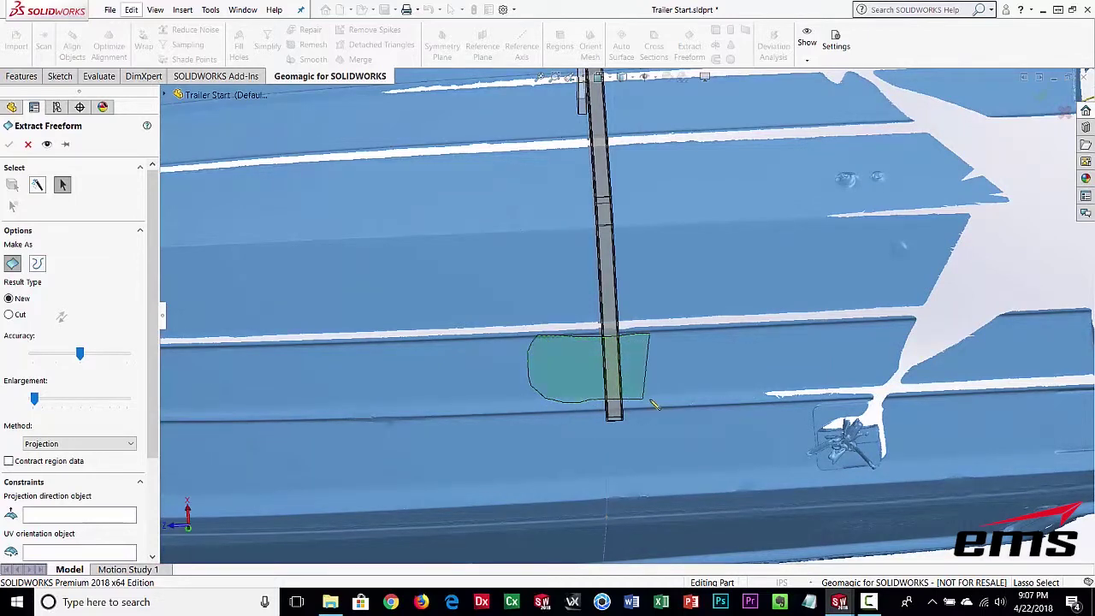
pyautogui.moveTo(680, 406); pyautogui.dragTo(681, 406)
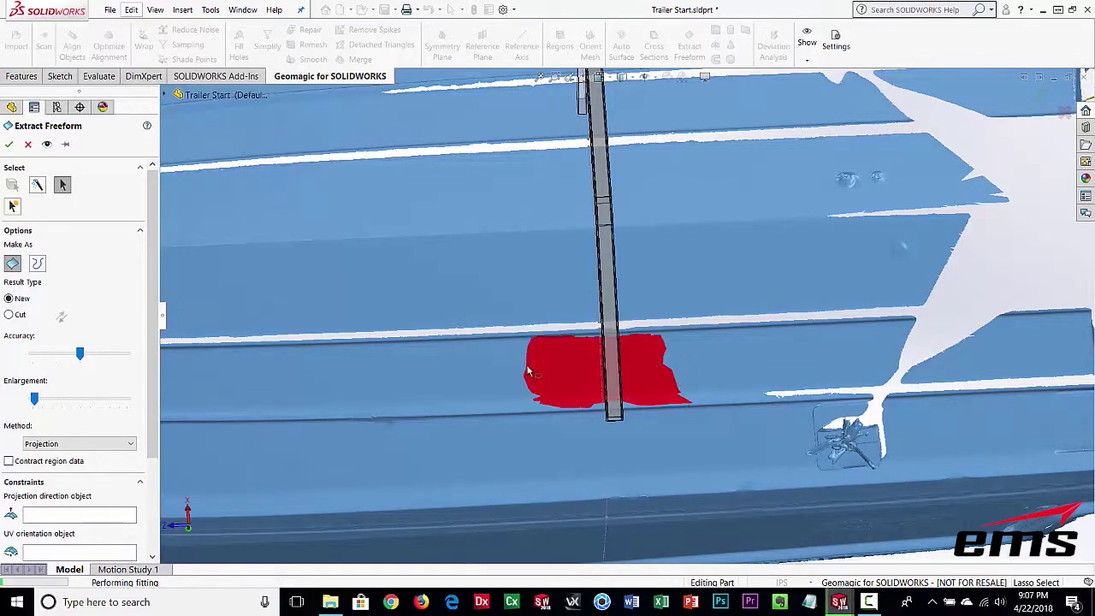
# - Refine the freeform region by deselecting its ragged edge toward the bow and adding hull area at its opposite edge and lower boundary
pyautogui.moveTo(508, 326)
pyautogui.keyDown('ctrl'); pyautogui.mouseDown()
pyautogui.moveTo(514, 434)
pyautogui.moveTo(541, 317)
pyautogui.mouseUp(); pyautogui.keyUp('ctrl')
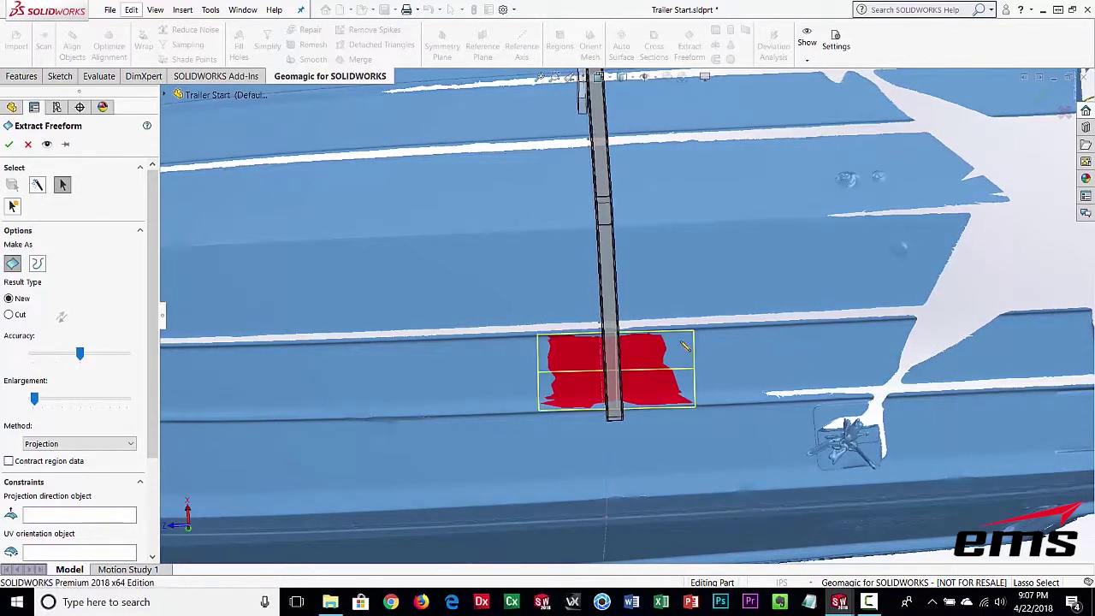
pyautogui.moveTo(681, 339); pyautogui.dragTo(641, 341)
pyautogui.moveTo(680, 396); pyautogui.dragTo(681, 395)
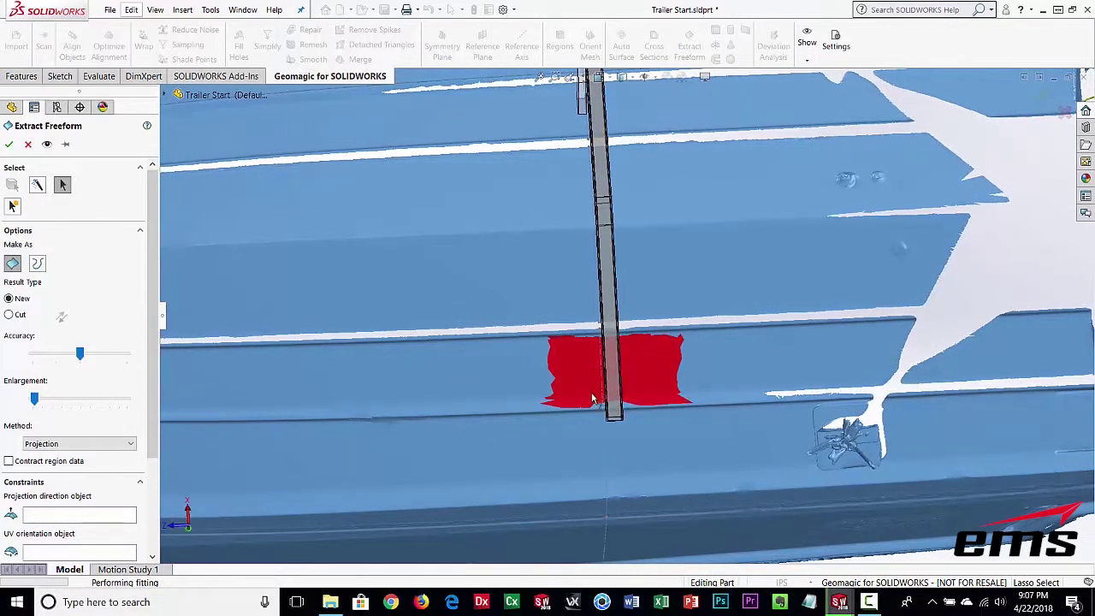
pyautogui.moveTo(594, 361); pyautogui.dragTo(567, 378)
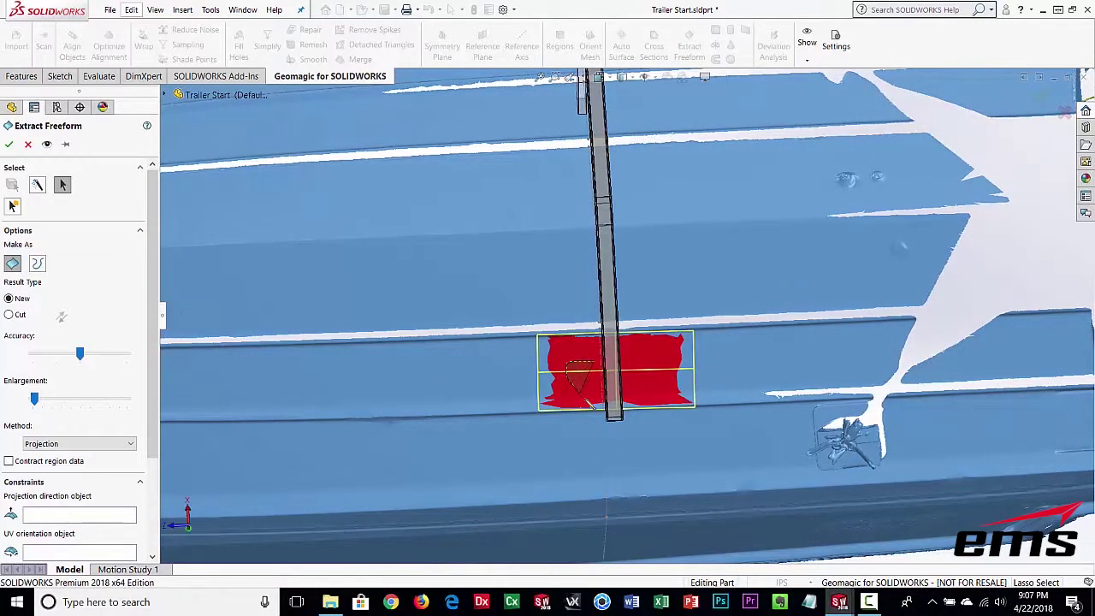
pyautogui.moveTo(637, 408); pyautogui.dragTo(637, 398)
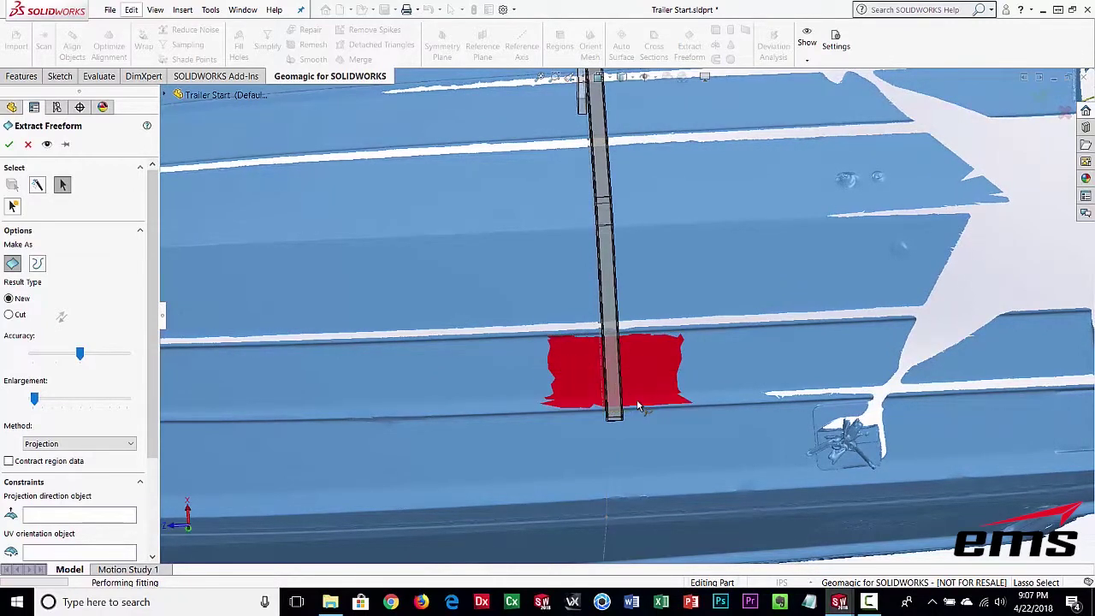
# - Set the freeform surface's enlargement to 6% and create the surface
pyautogui.moveTo(567, 440)
pyautogui.mouseDown(button='middle')
pyautogui.moveTo(501, 381)
pyautogui.moveTo(502, 370)
pyautogui.moveTo(548, 391)
pyautogui.moveTo(570, 357)
pyautogui.mouseUp(button='middle')
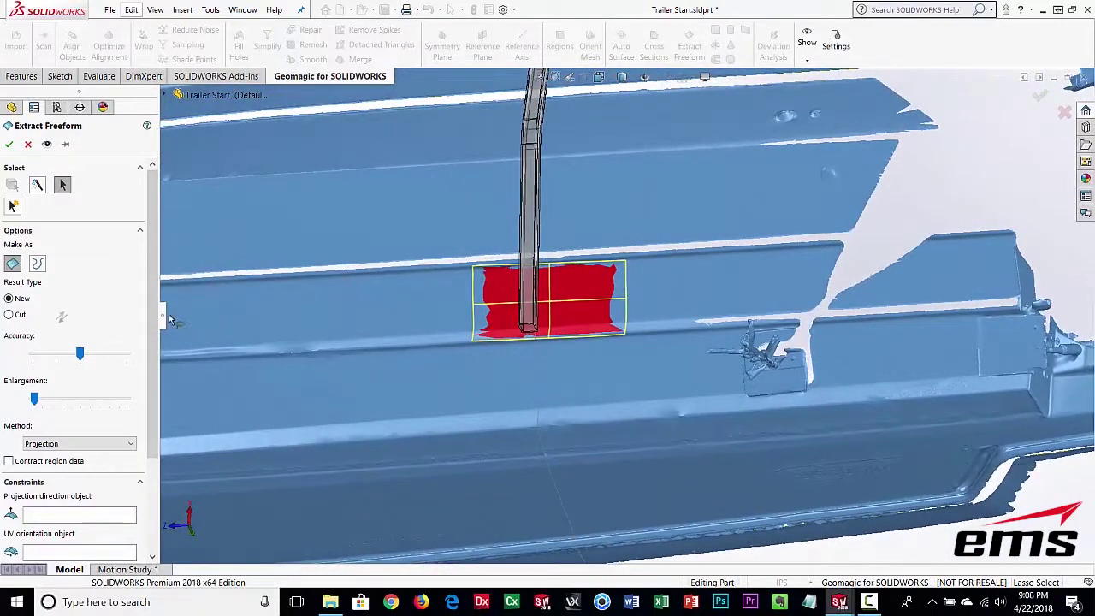
pyautogui.moveTo(44, 403); pyautogui.dragTo(47, 401)
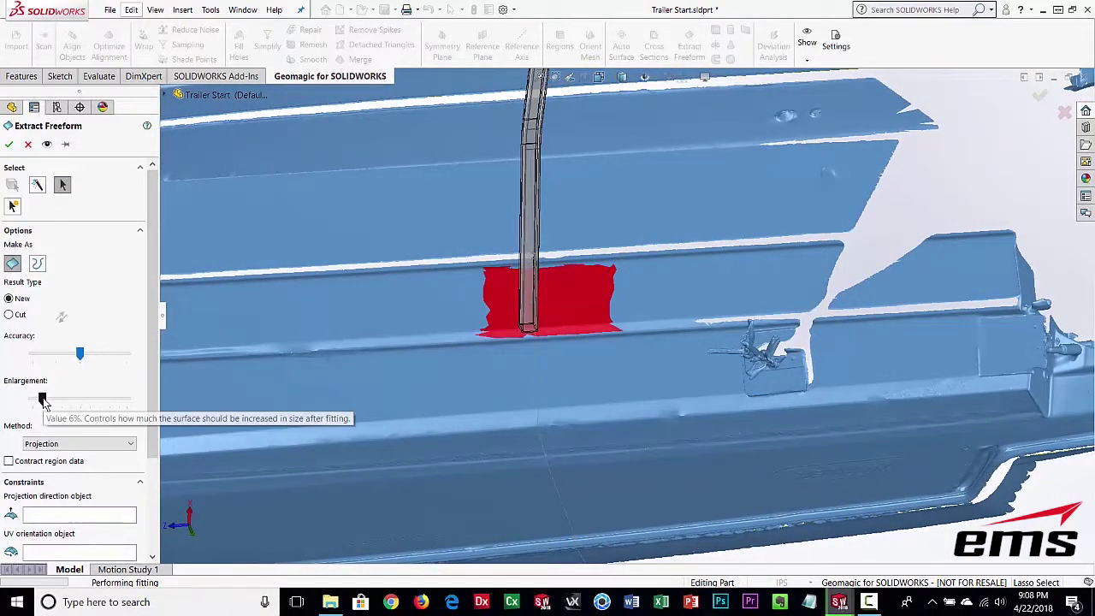
pyautogui.moveTo(589, 336); pyautogui.dragTo(584, 308, button='middle')
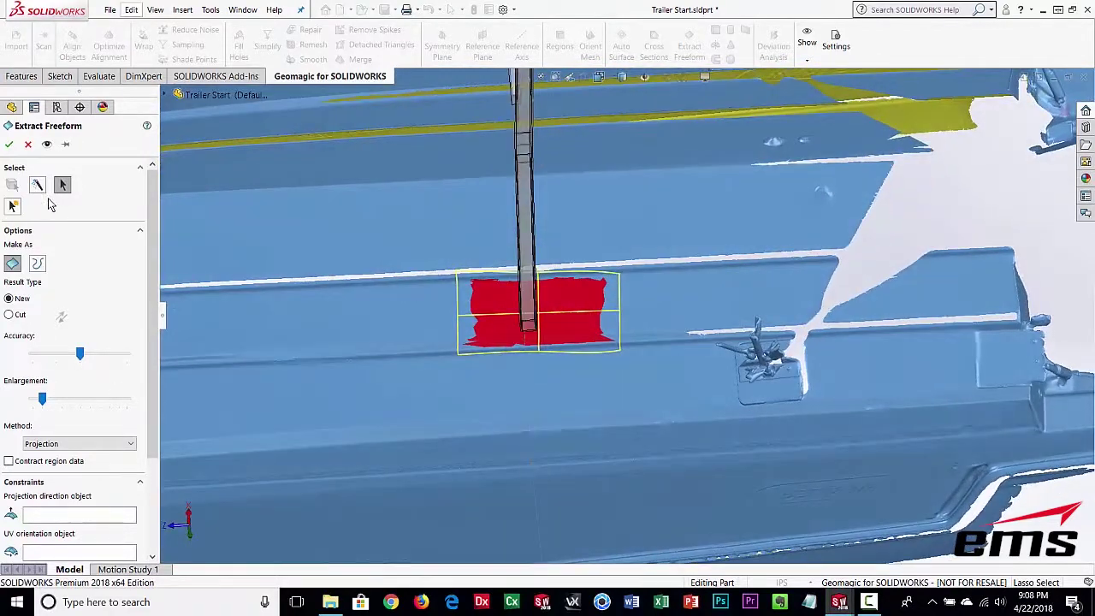
pyautogui.click(9, 144)
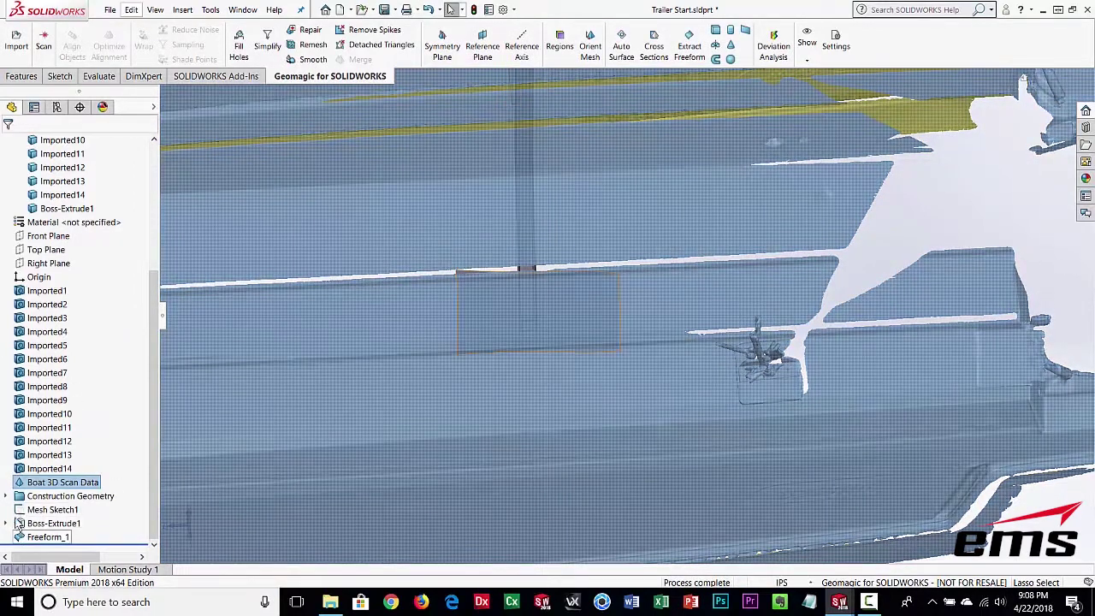
# - Hide the Boat 3D Scan Data and inspect the extracted surface beside the crossmember
pyautogui.click(20, 487)
pyautogui.click(29, 468)
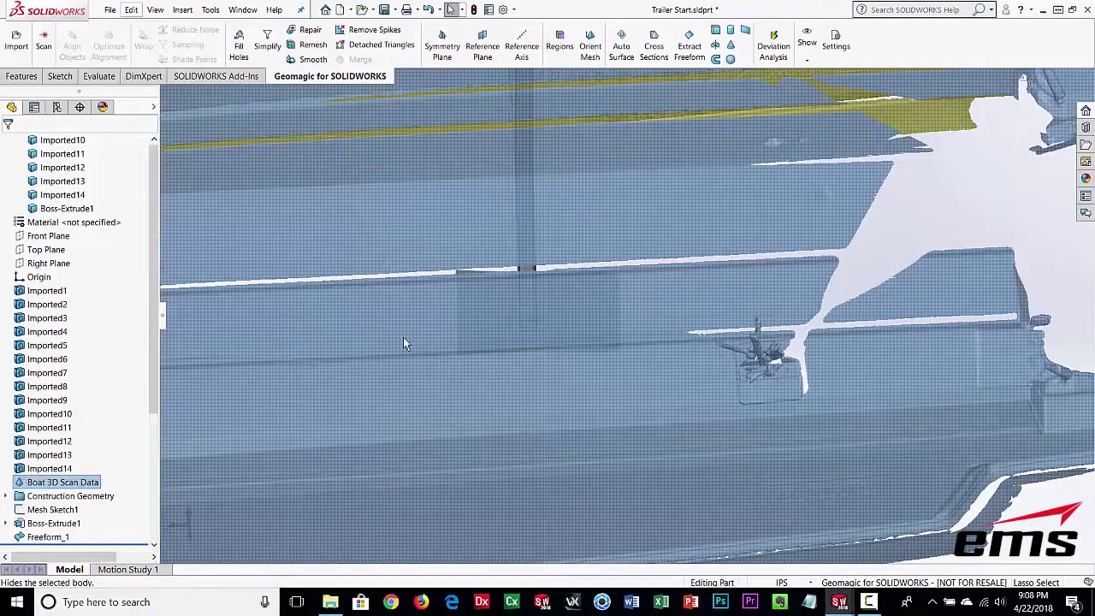
pyautogui.moveTo(606, 399); pyautogui.dragTo(532, 334, button='middle')
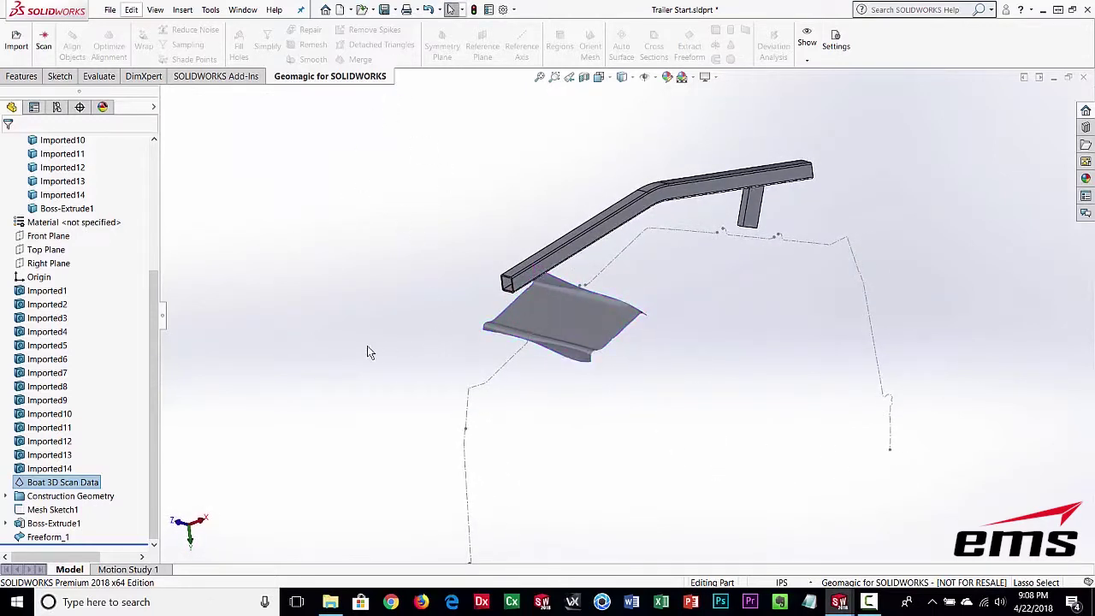
pyautogui.moveTo(368, 346)
pyautogui.mouseDown(button='middle')
pyautogui.moveTo(371, 331)
pyautogui.moveTo(386, 335)
pyautogui.mouseUp(button='middle')
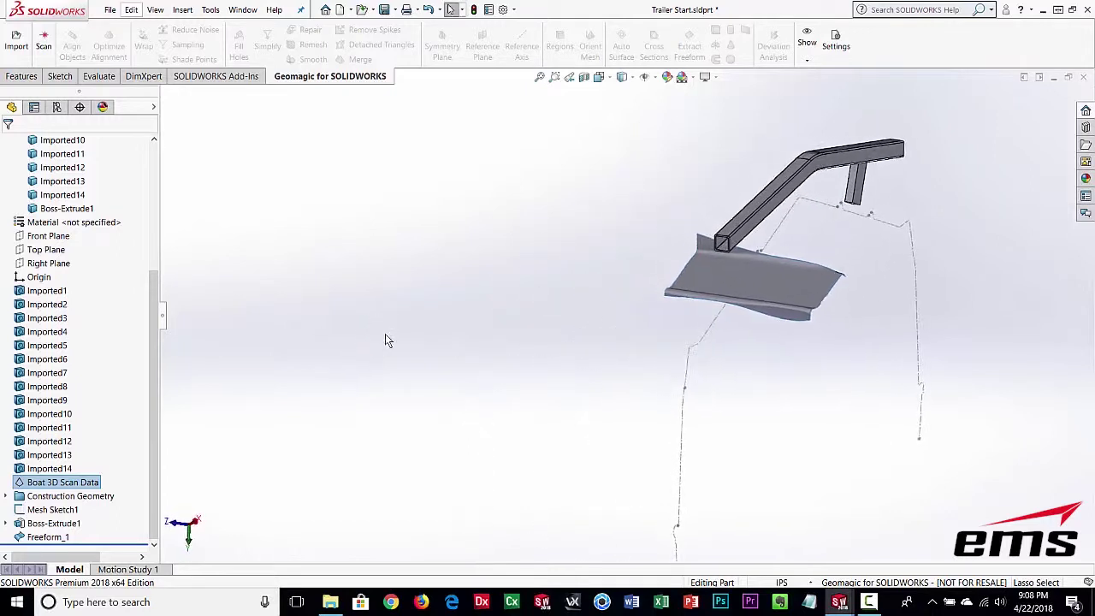
# - Orient the view normal to the crossmember's sloping face at the unsupported end and start a line sketch on that face
pyautogui.click(737, 228)
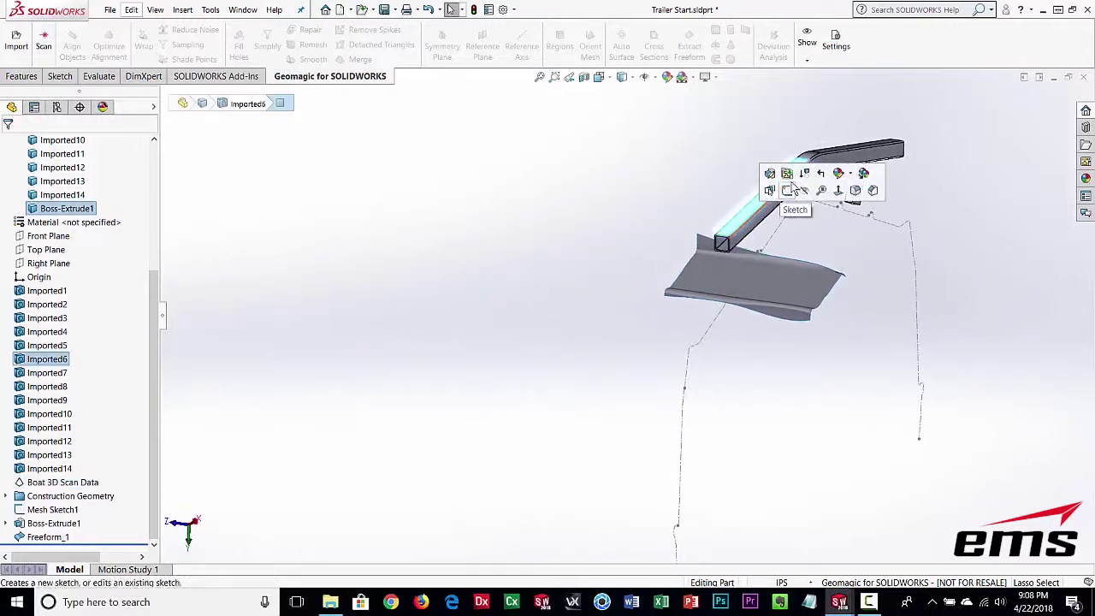
pyautogui.click(838, 190)
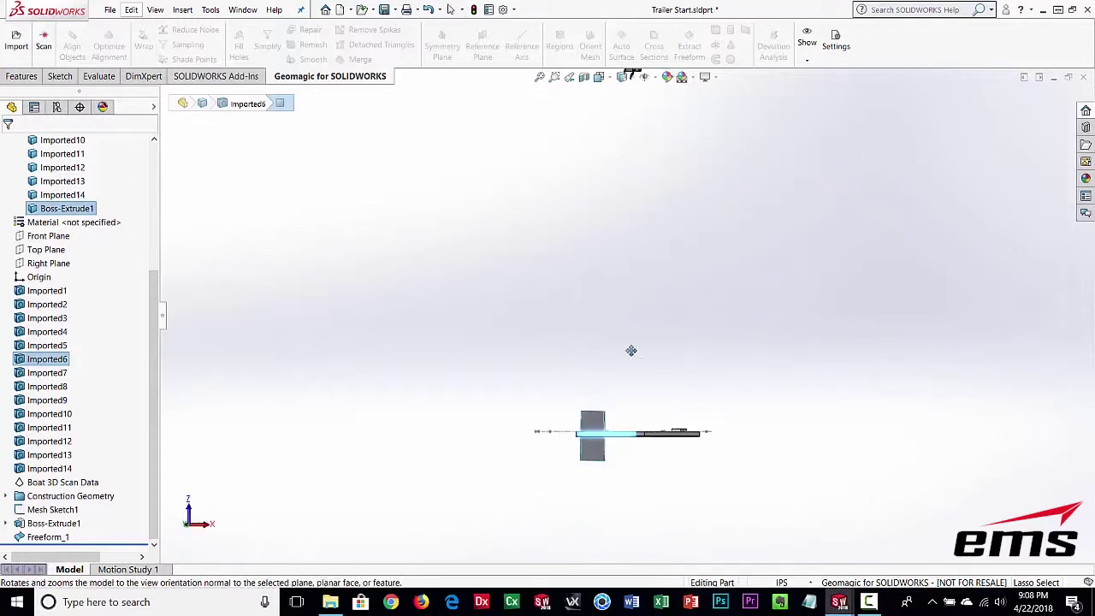
pyautogui.scroll(-3, 621, 308)
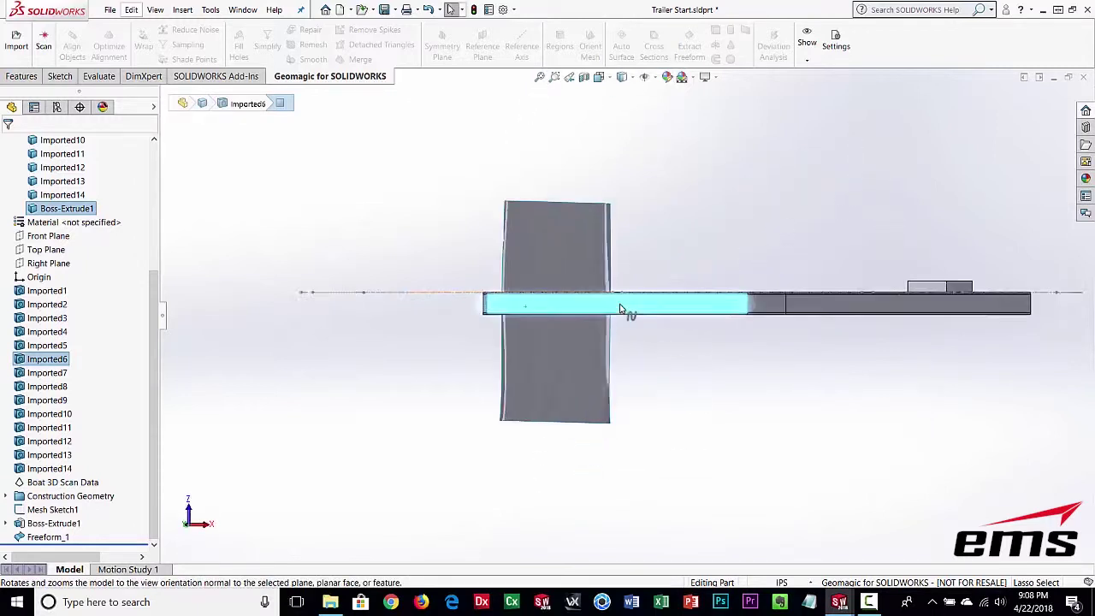
pyautogui.keyDown('ctrl'); pyautogui.moveTo(704, 342); pyautogui.dragTo(618, 333, button='middle'); pyautogui.keyUp('ctrl')
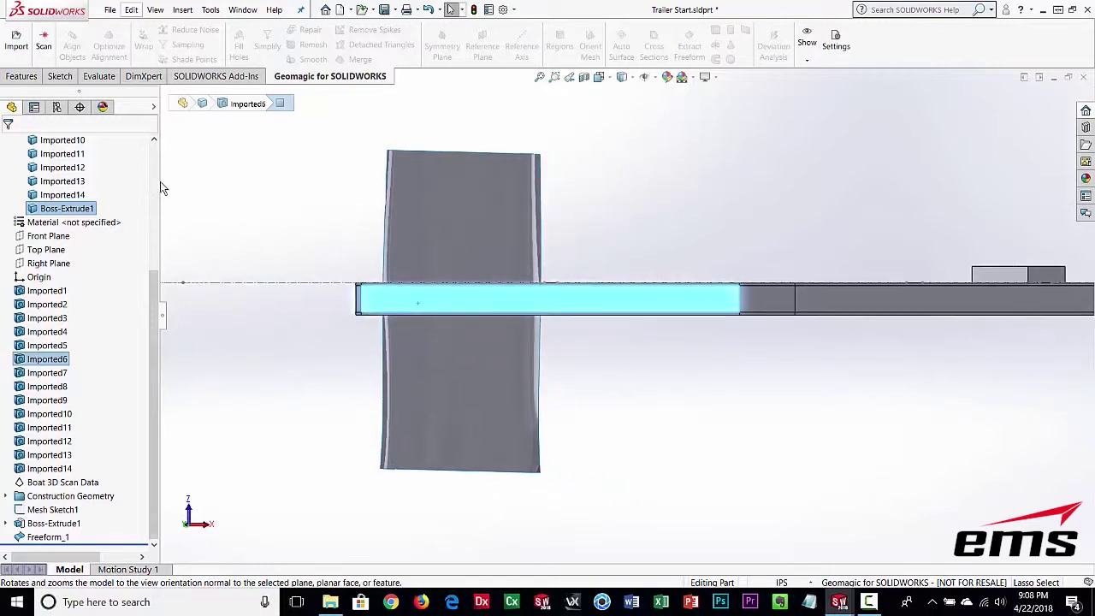
pyautogui.click(59, 78)
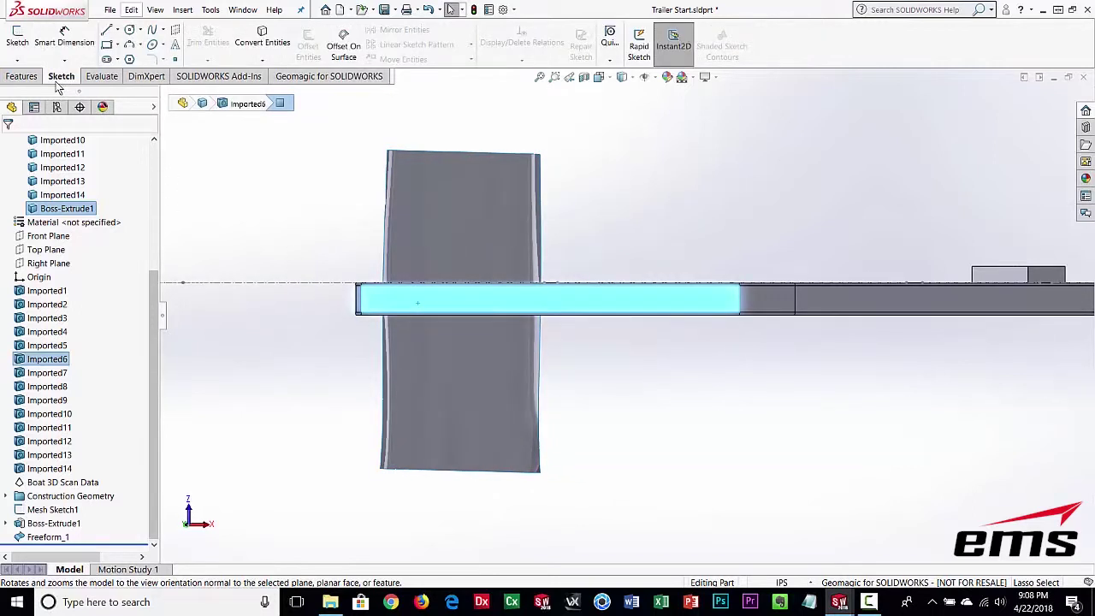
pyautogui.click(107, 31)
pyautogui.scroll(-3, 496, 324)
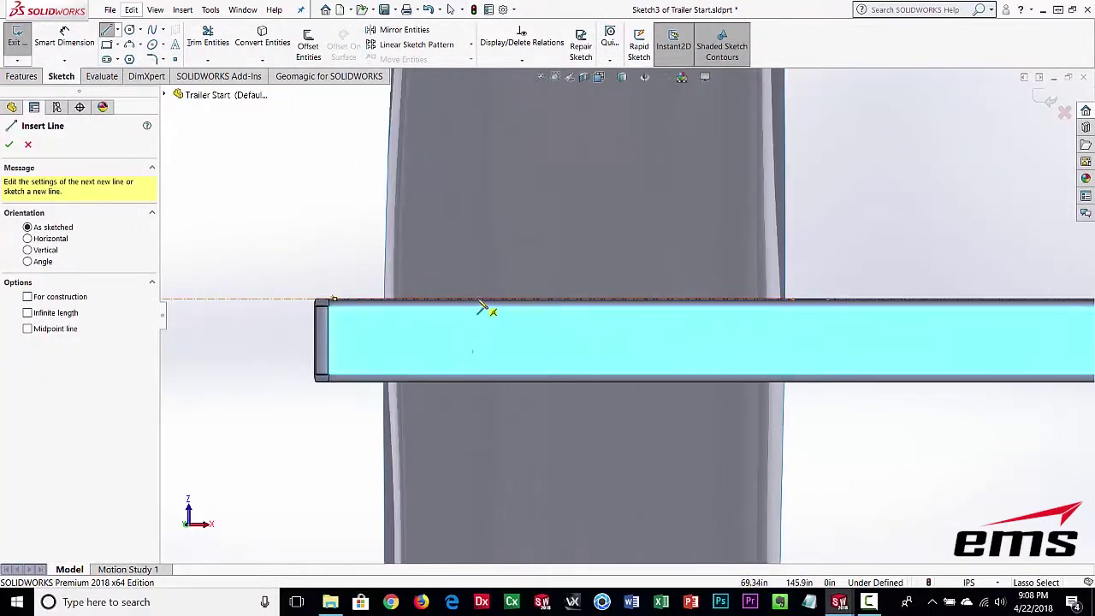
# - Sketch a closed U-shaped channel profile about 3.2 in wide and 1.2 in tall along the crossmember's long edge, over the freeform surface
pyautogui.click(475, 300)
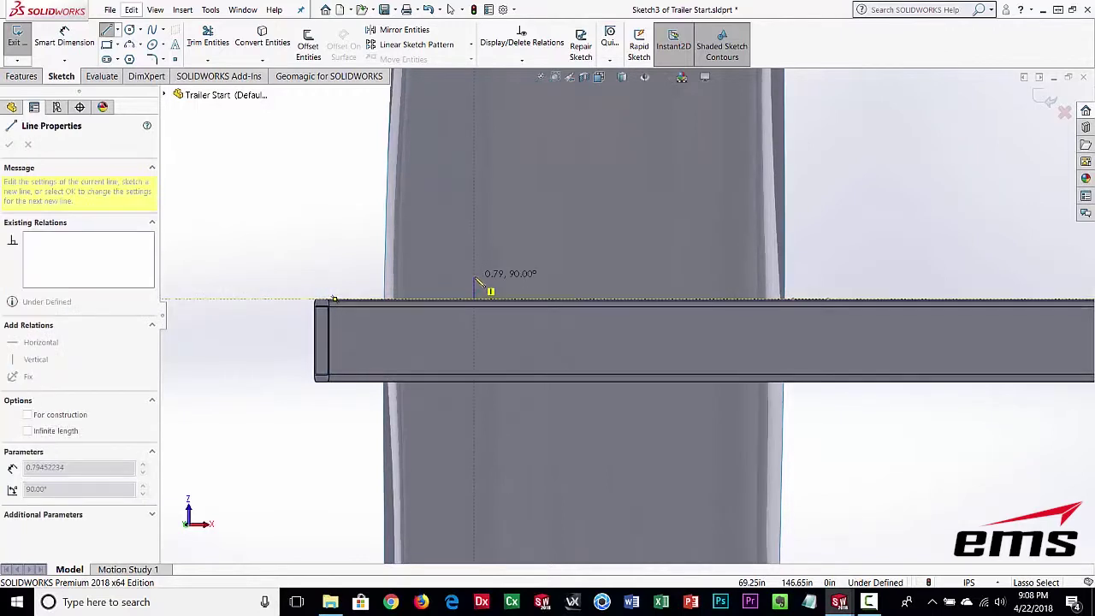
pyautogui.click(477, 269)
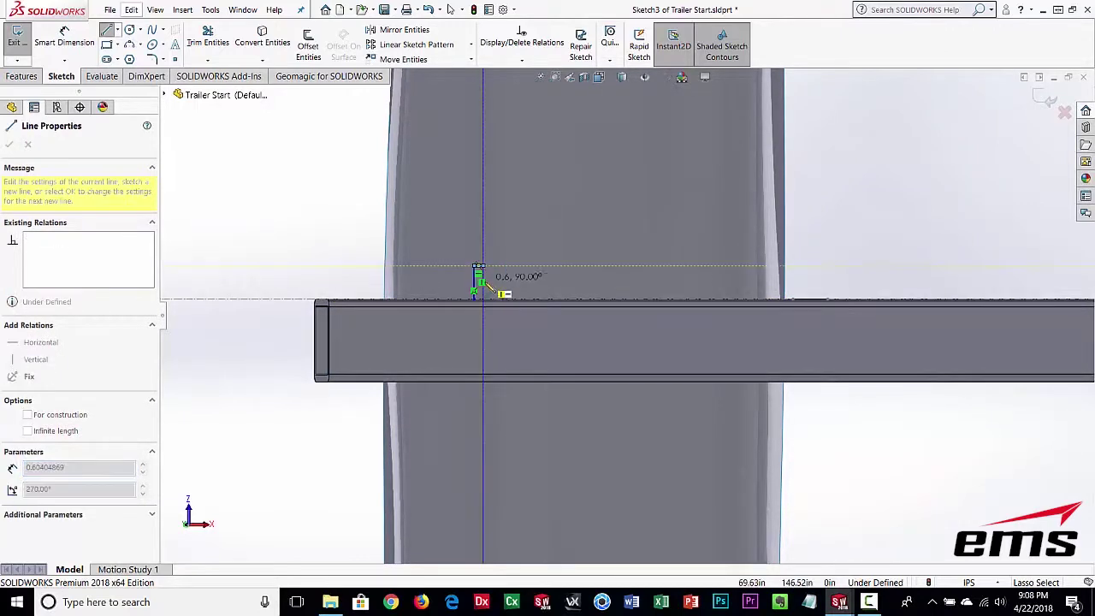
pyautogui.click(484, 286)
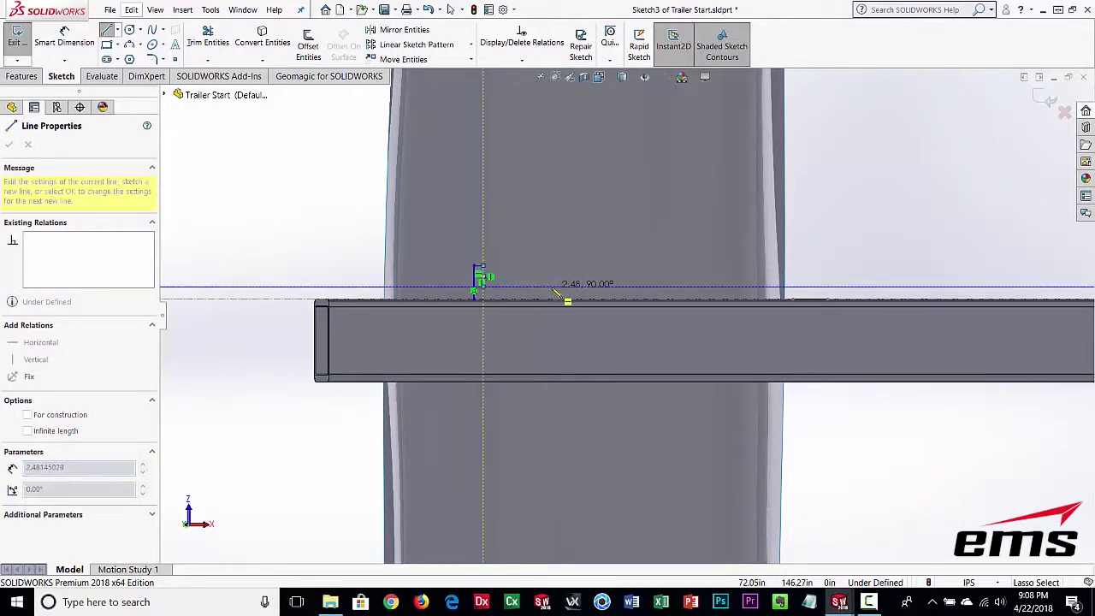
pyautogui.click(552, 286)
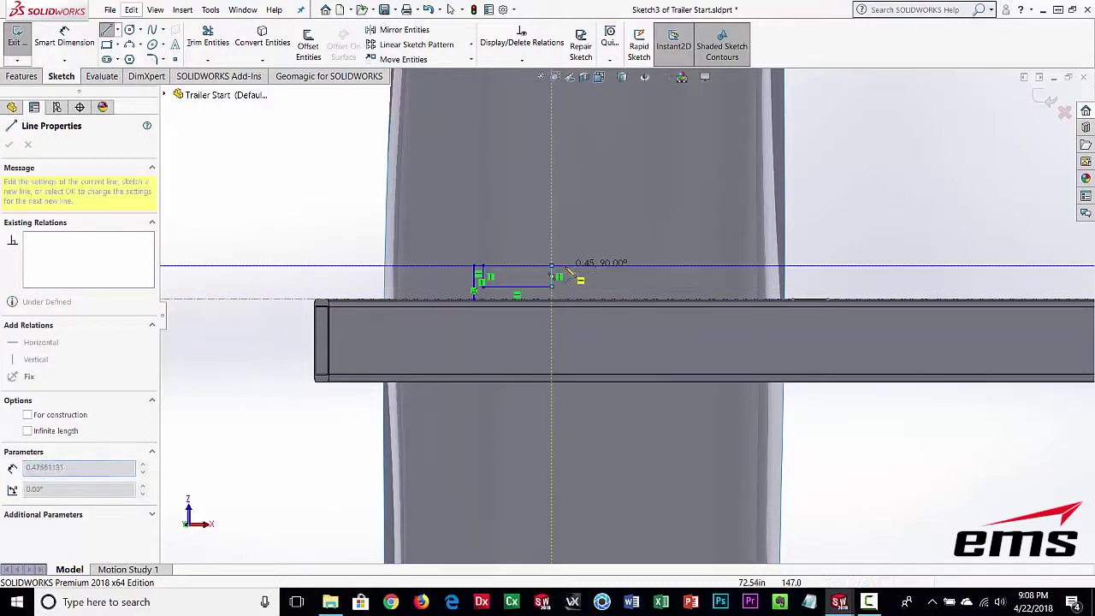
pyautogui.click(557, 265)
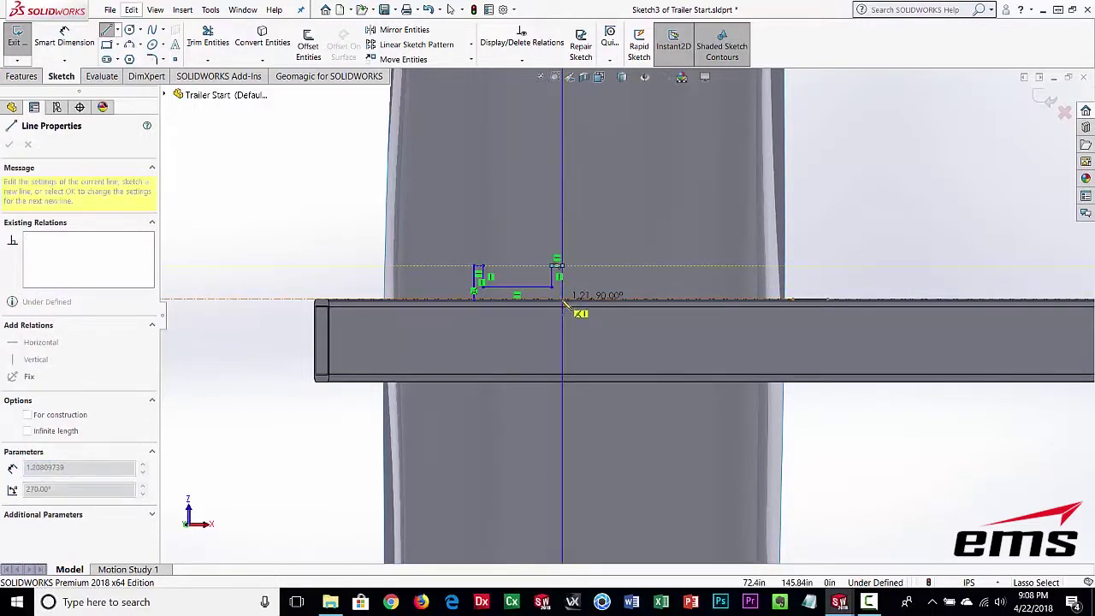
pyautogui.click(562, 298)
pyautogui.click(475, 294)
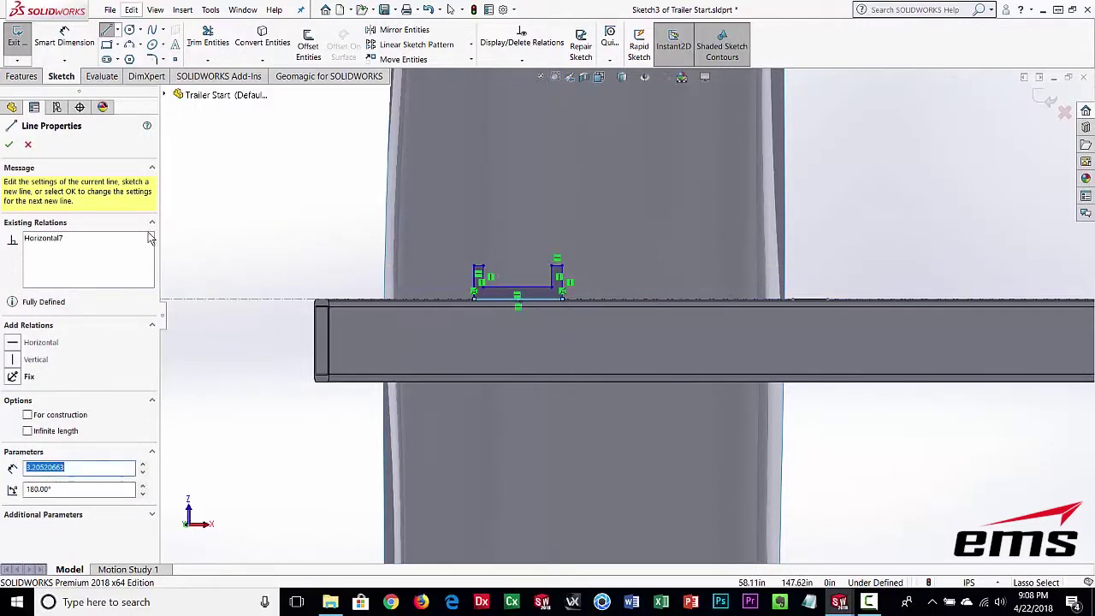
pyautogui.click(8, 145)
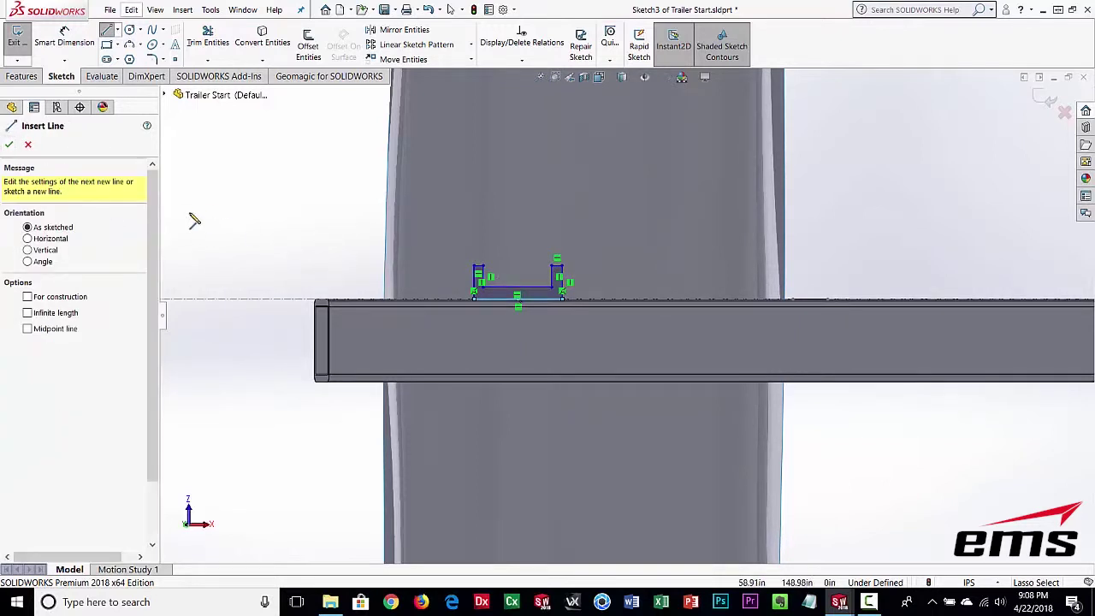
pyautogui.click(9, 145)
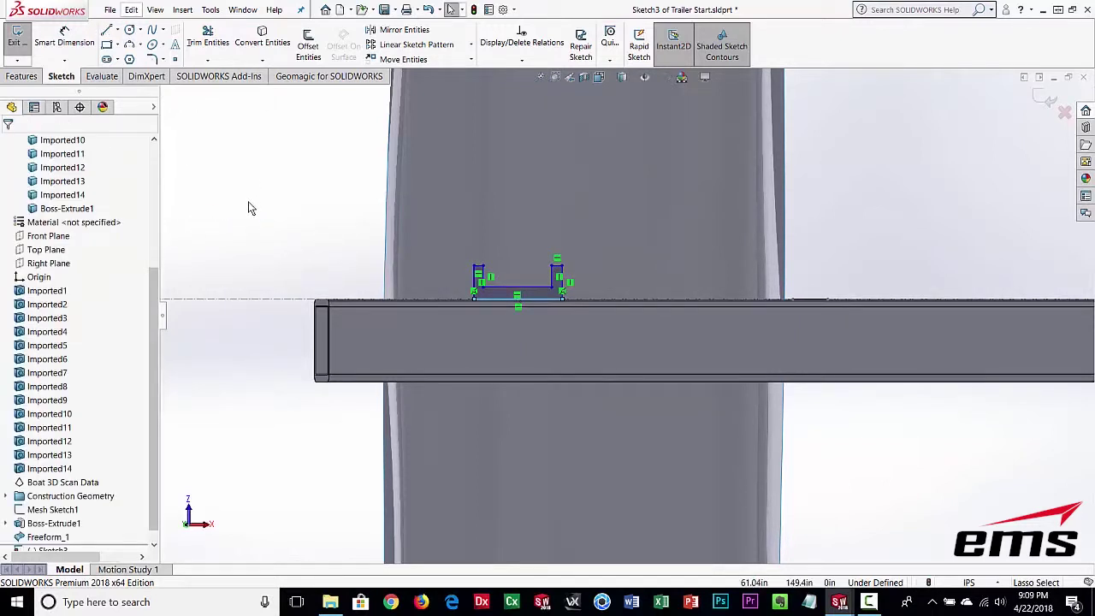
# - Extrude the channel profile as a boss toward the hull, using Offset From Surface with the freeform surface and a 1.75 in offset
pyautogui.scroll(5, 591, 342)
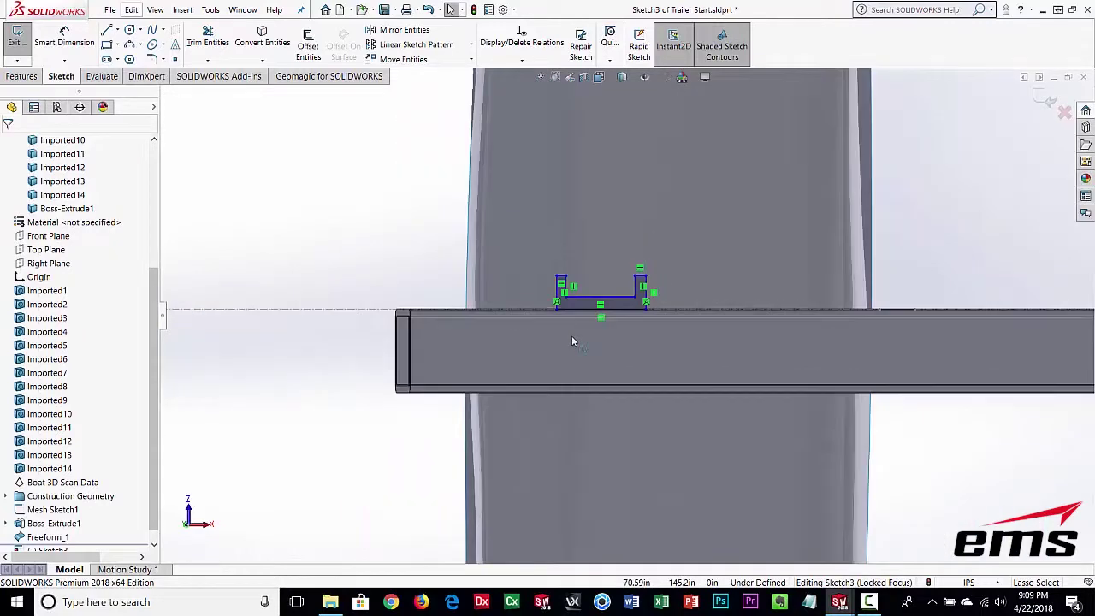
pyautogui.moveTo(607, 351); pyautogui.dragTo(593, 310, button='middle')
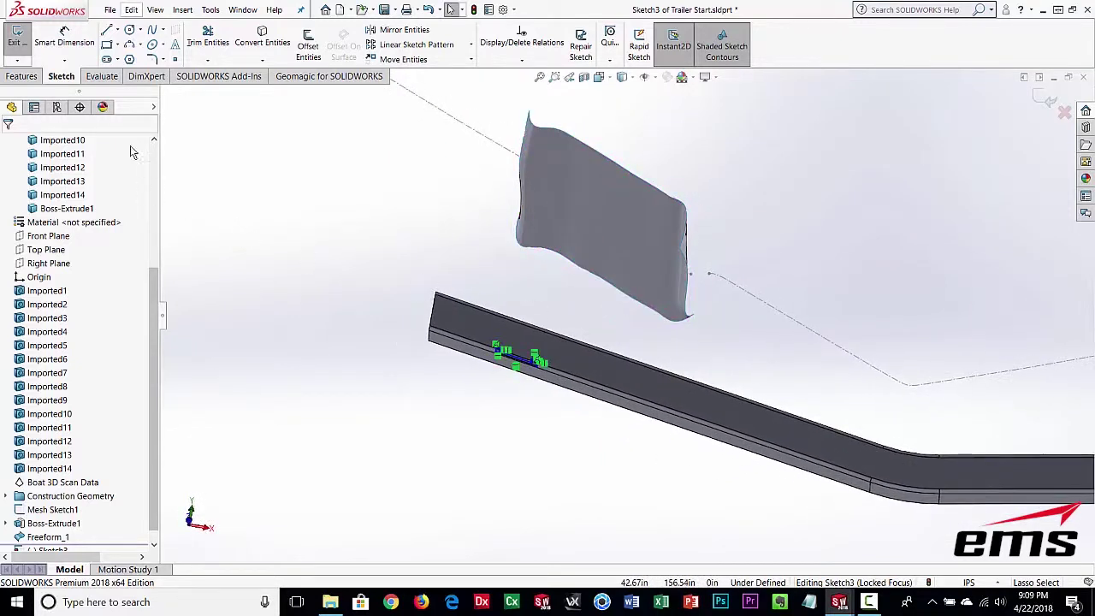
pyautogui.click(23, 77)
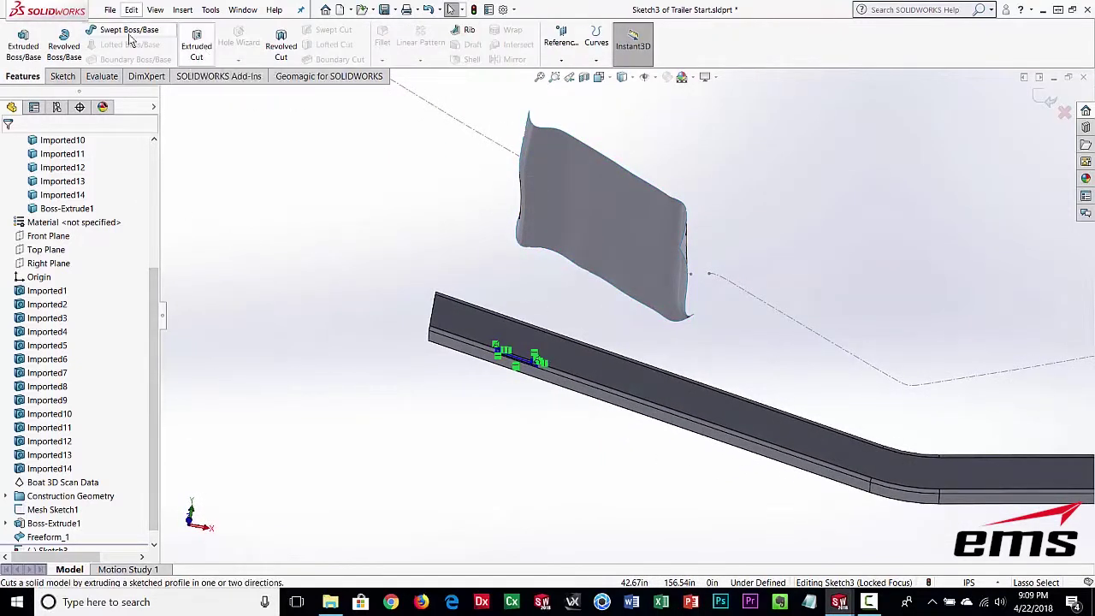
pyautogui.click(30, 56)
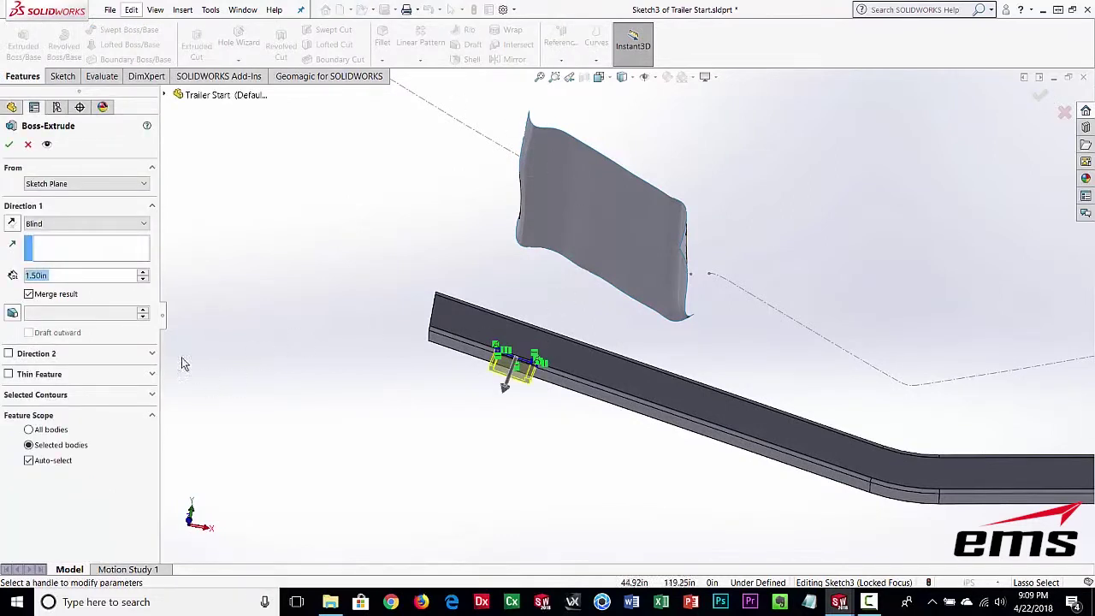
pyautogui.click(65, 225)
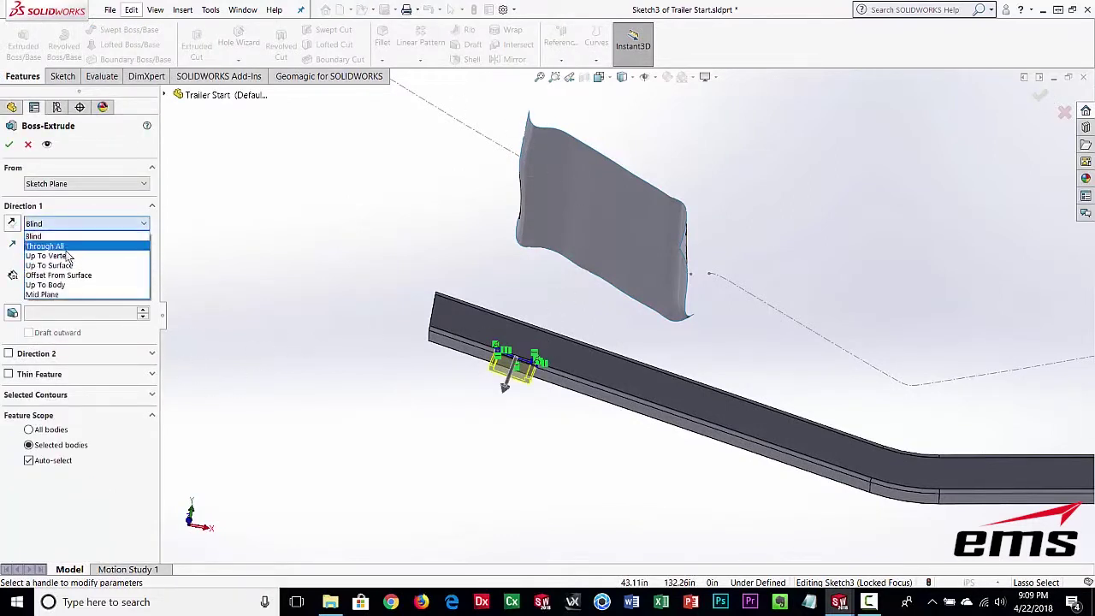
pyautogui.click(60, 276)
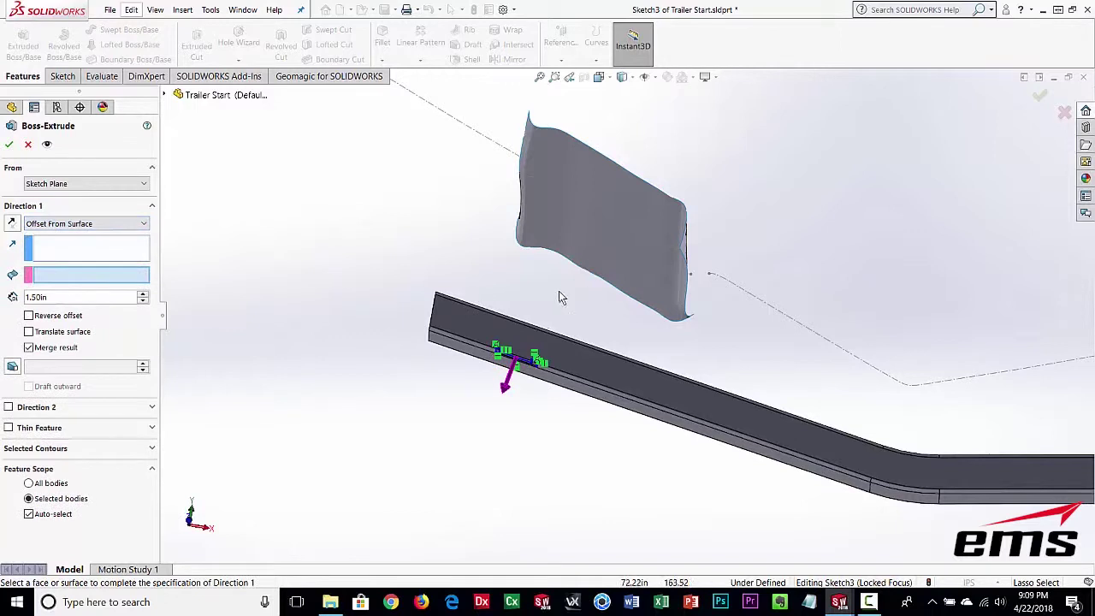
pyautogui.click(597, 238)
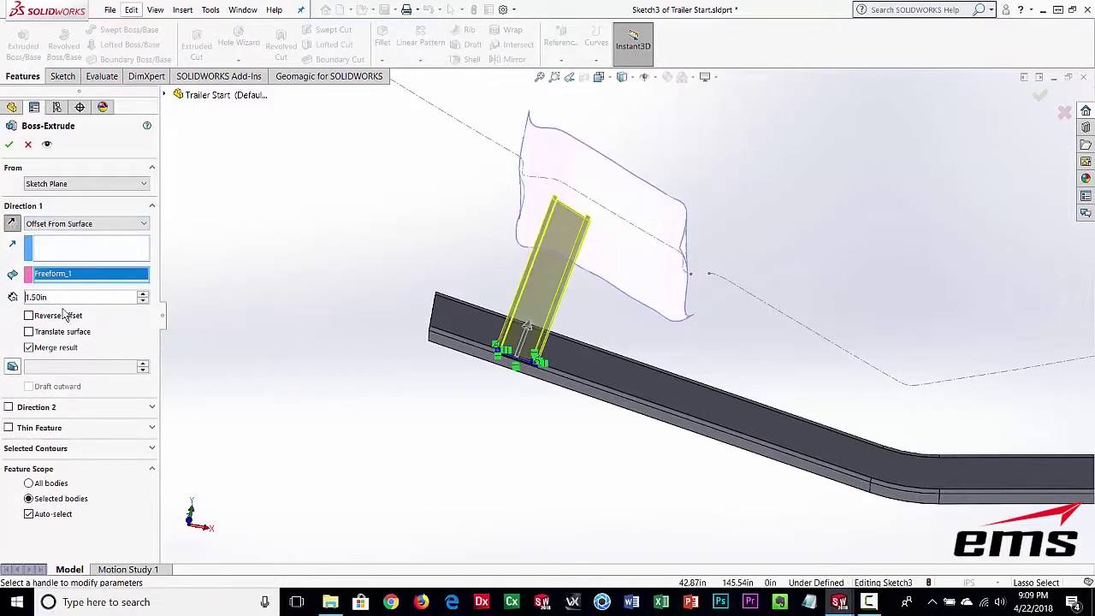
pyautogui.write('1.75')
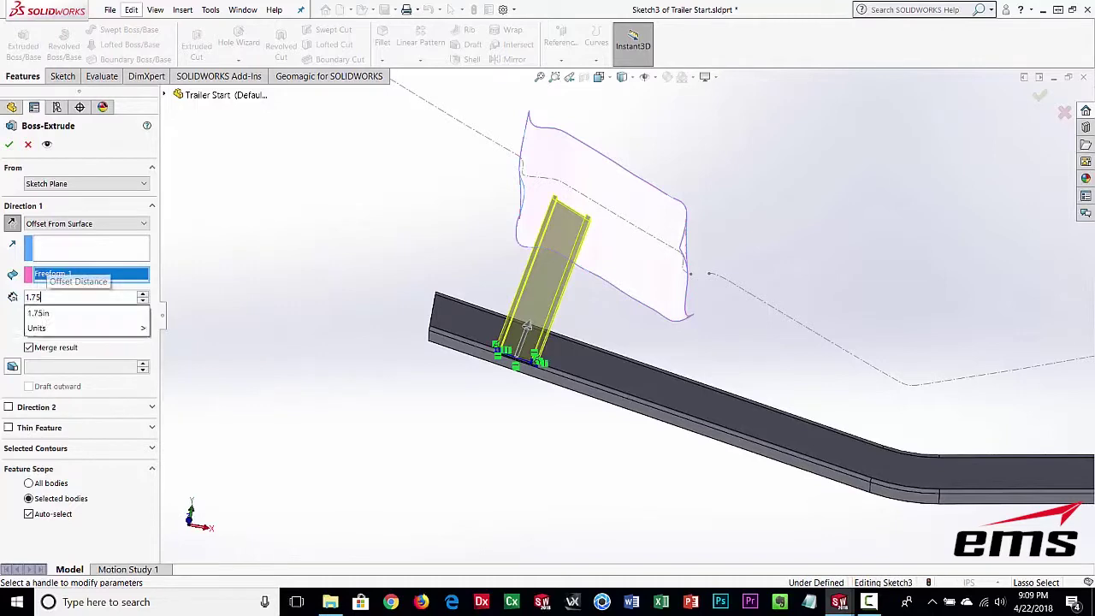
pyautogui.press('Return')
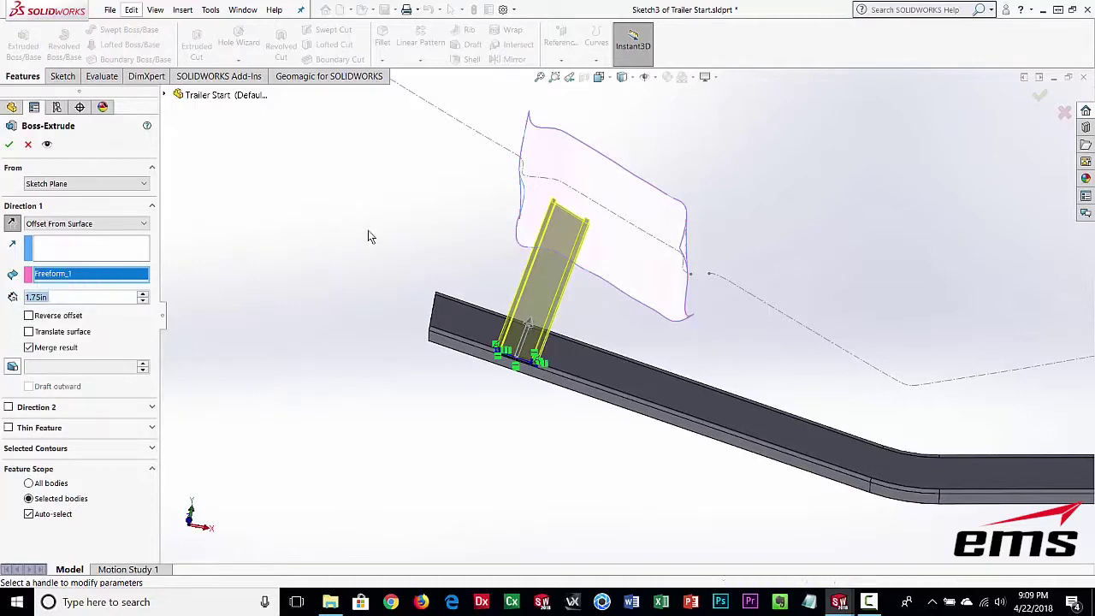
pyautogui.moveTo(499, 235); pyautogui.dragTo(487, 302, button='middle')
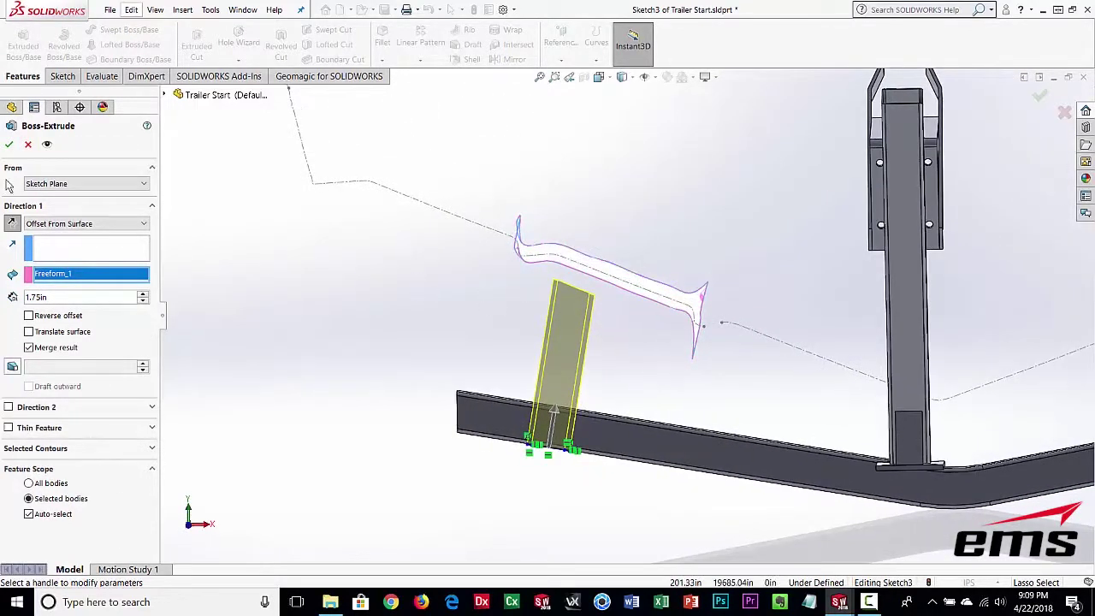
pyautogui.click(10, 144)
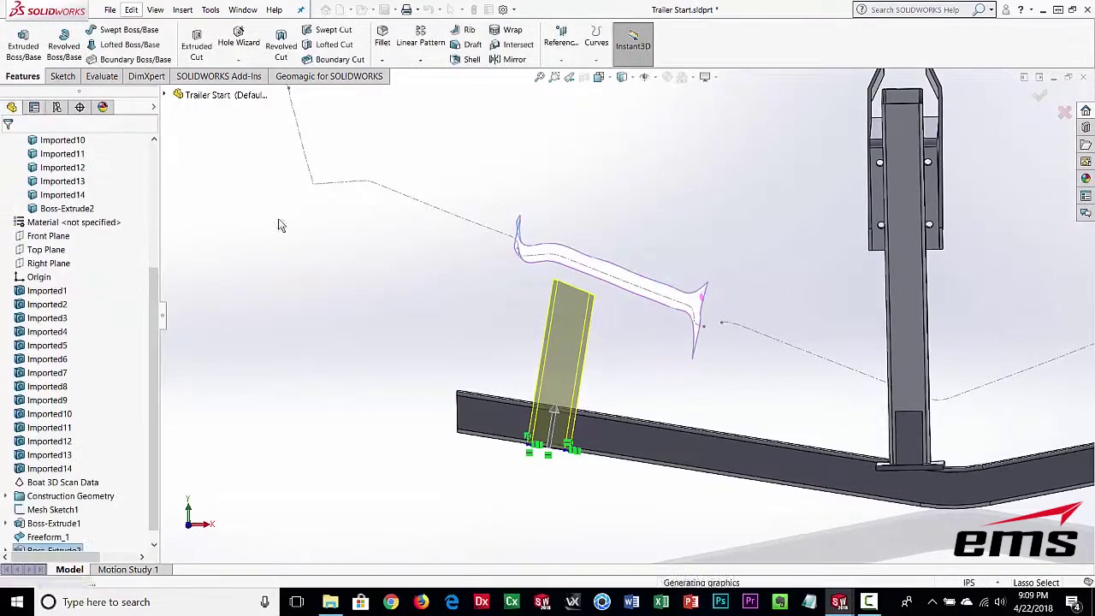
# - Hide the Freeform_1 surface and show the Boat 3D Scan Data
pyautogui.moveTo(605, 387); pyautogui.dragTo(672, 383, button='middle')
pyautogui.moveTo(881, 366); pyautogui.dragTo(659, 381, button='middle')
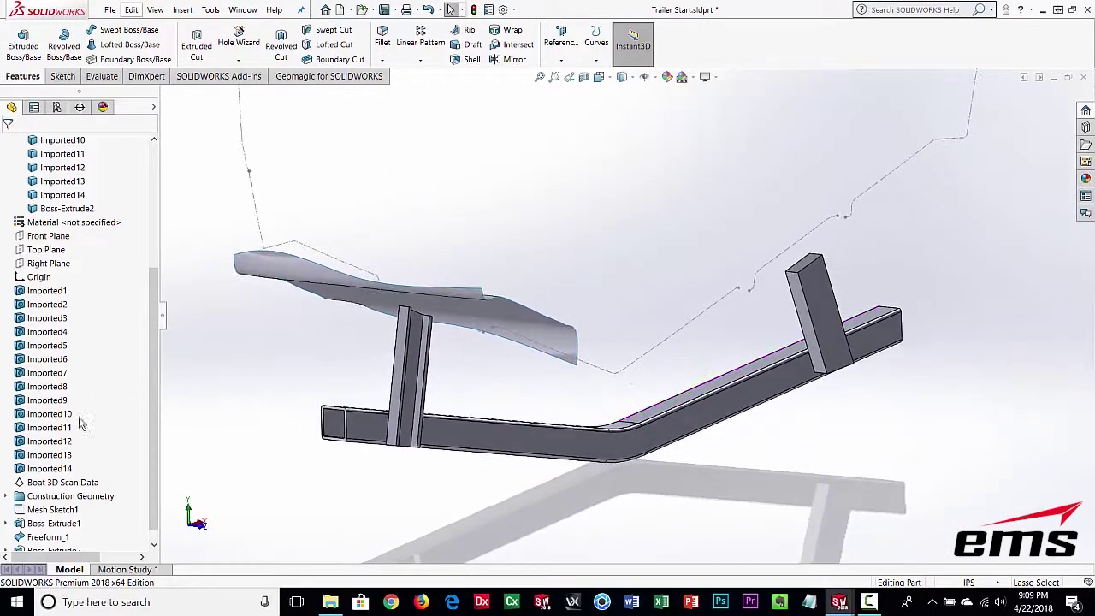
pyautogui.click(39, 536)
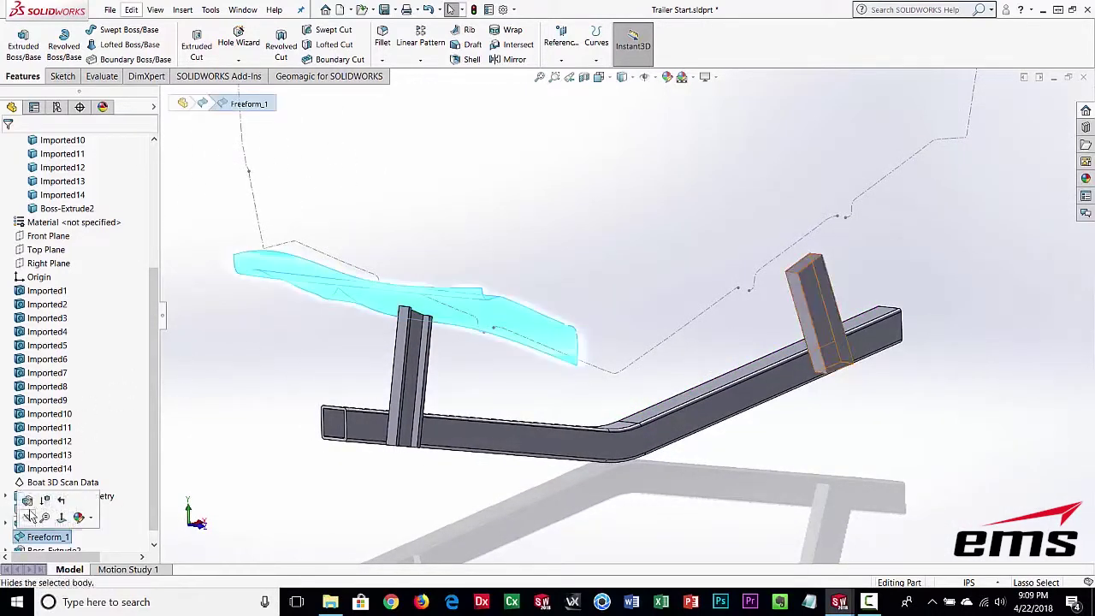
pyautogui.click(28, 518)
pyautogui.click(21, 484)
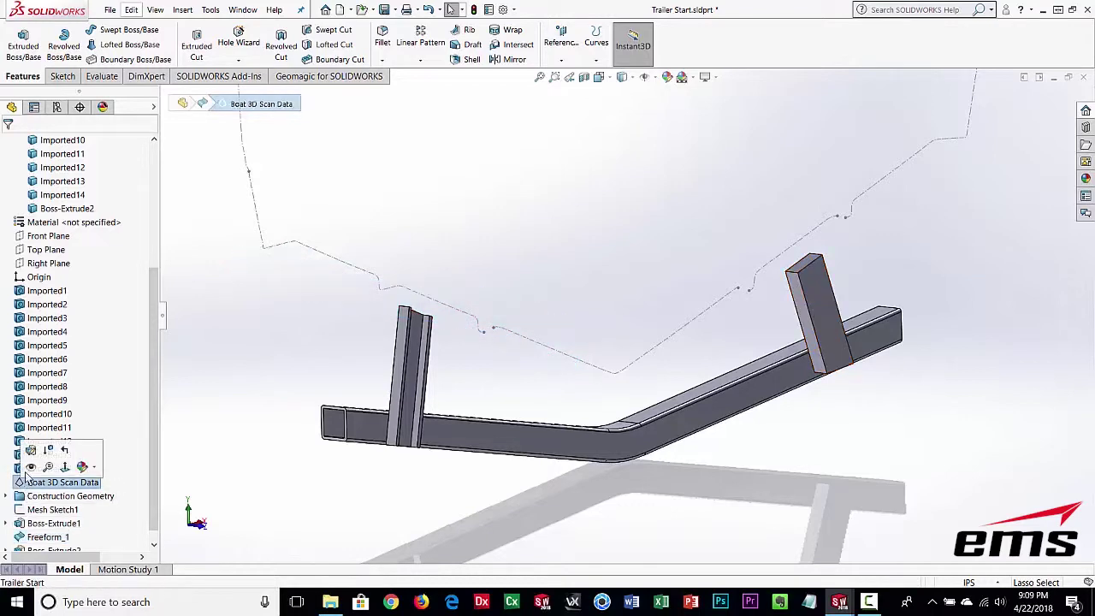
pyautogui.click(29, 463)
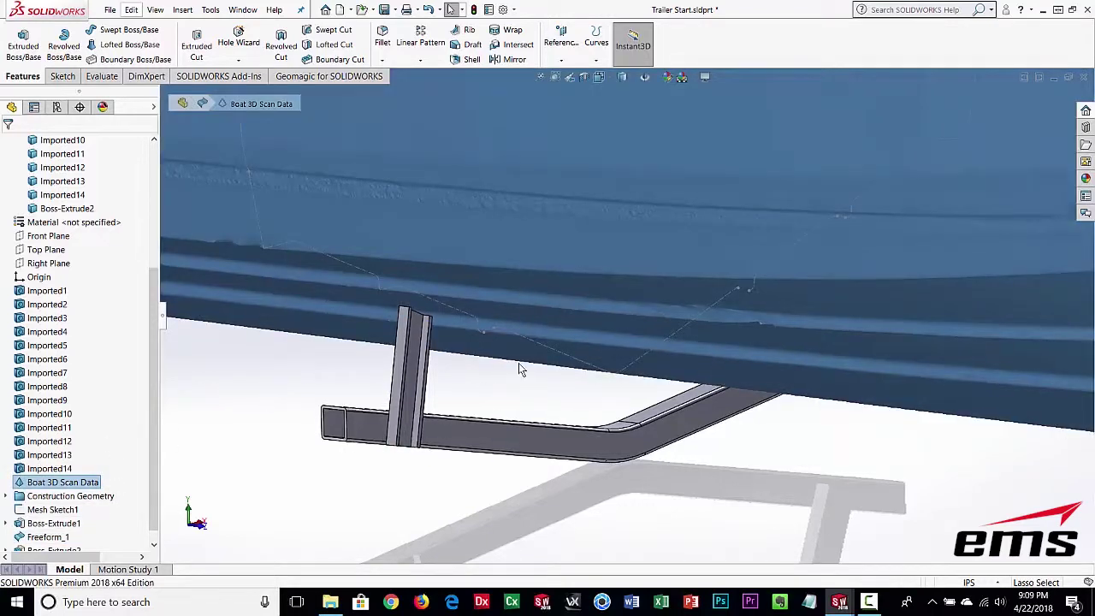
# - Examine how the crossmember and its two supports sit against the scanned hull, from the stern, from below and along the boat's side
pyautogui.scroll(-2, 519, 362)
pyautogui.scroll(4, 519, 363)
pyautogui.moveTo(703, 413); pyautogui.dragTo(525, 329, button='middle')
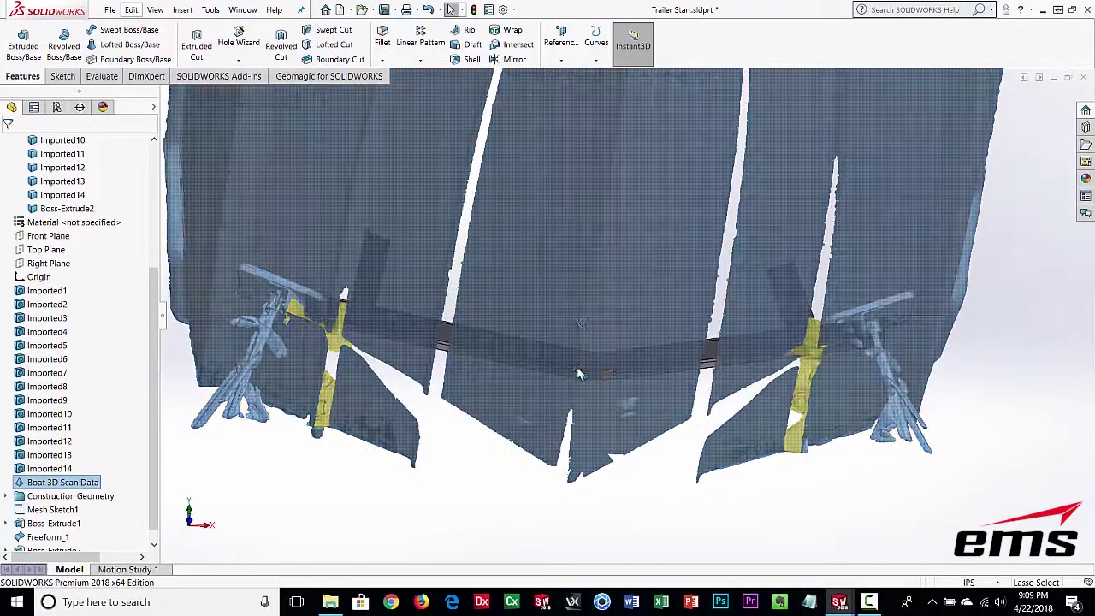
pyautogui.moveTo(579, 370); pyautogui.dragTo(661, 394, button='middle')
pyautogui.scroll(-4, 696, 462)
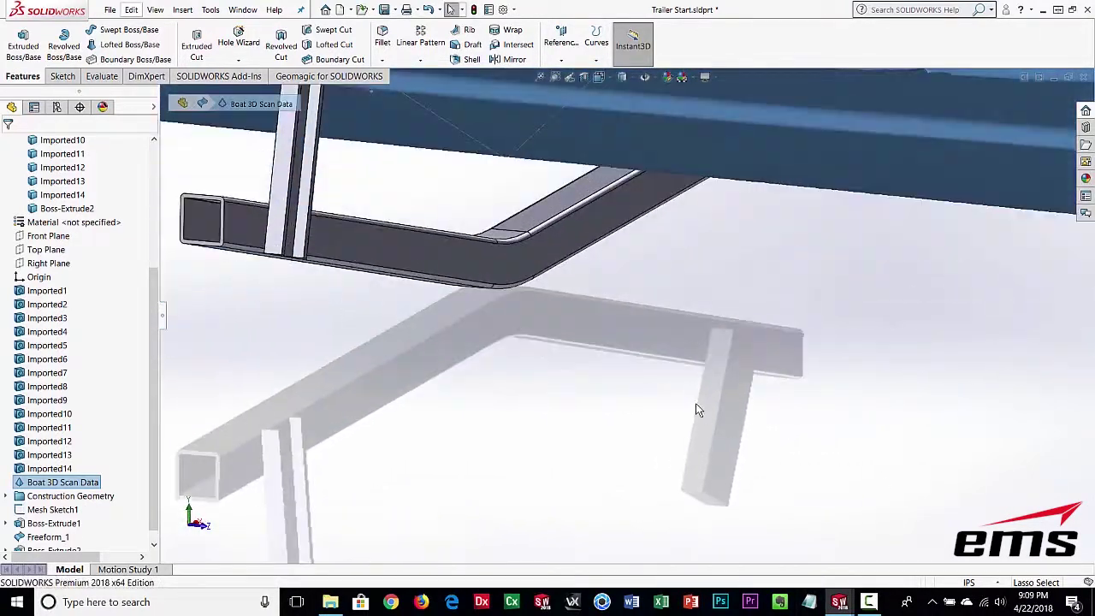
pyautogui.scroll(6, 697, 381)
pyautogui.keyDown('ctrl'); pyautogui.moveTo(789, 374); pyautogui.dragTo(573, 397, button='middle'); pyautogui.keyUp('ctrl')
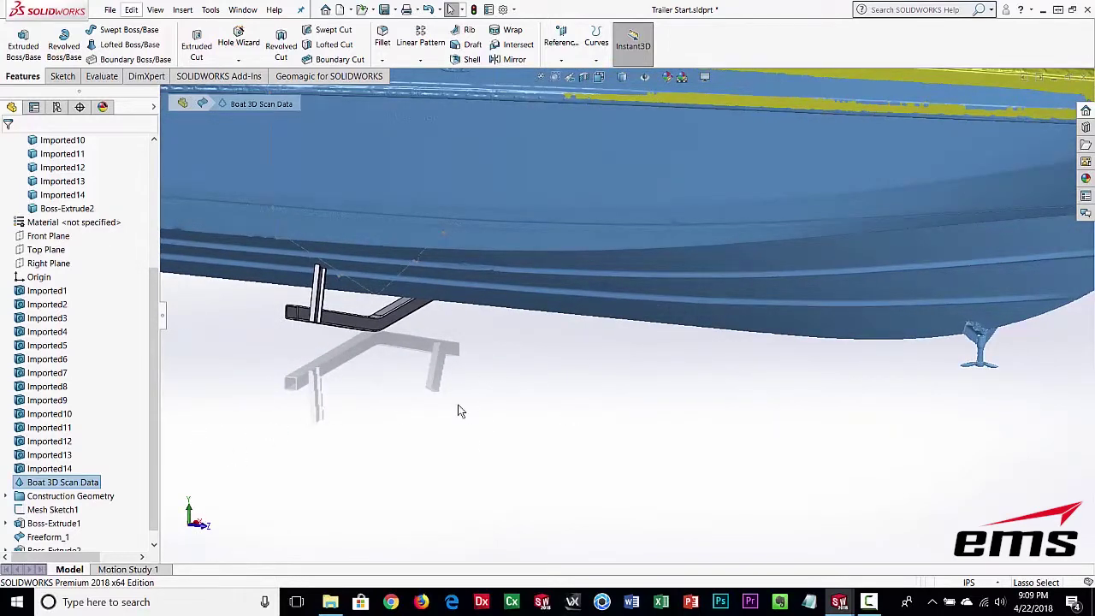
pyautogui.keyDown('ctrl'); pyautogui.moveTo(539, 368); pyautogui.dragTo(539, 438, button='middle'); pyautogui.keyUp('ctrl')
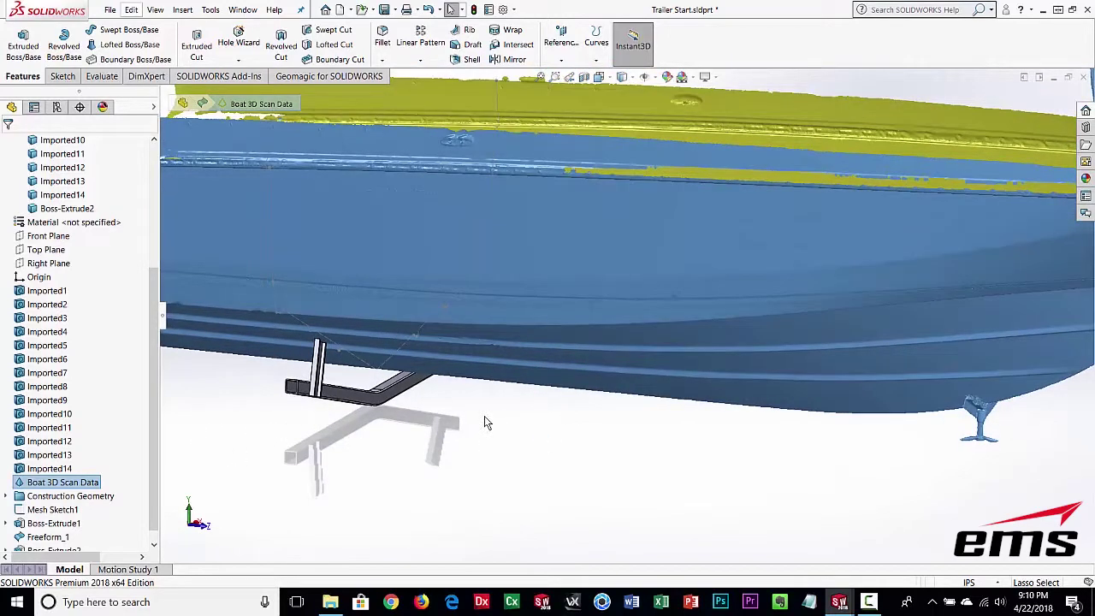
pyautogui.scroll(-3, 484, 416)
pyautogui.scroll(7, 484, 416)
pyautogui.scroll(-5, 485, 419)
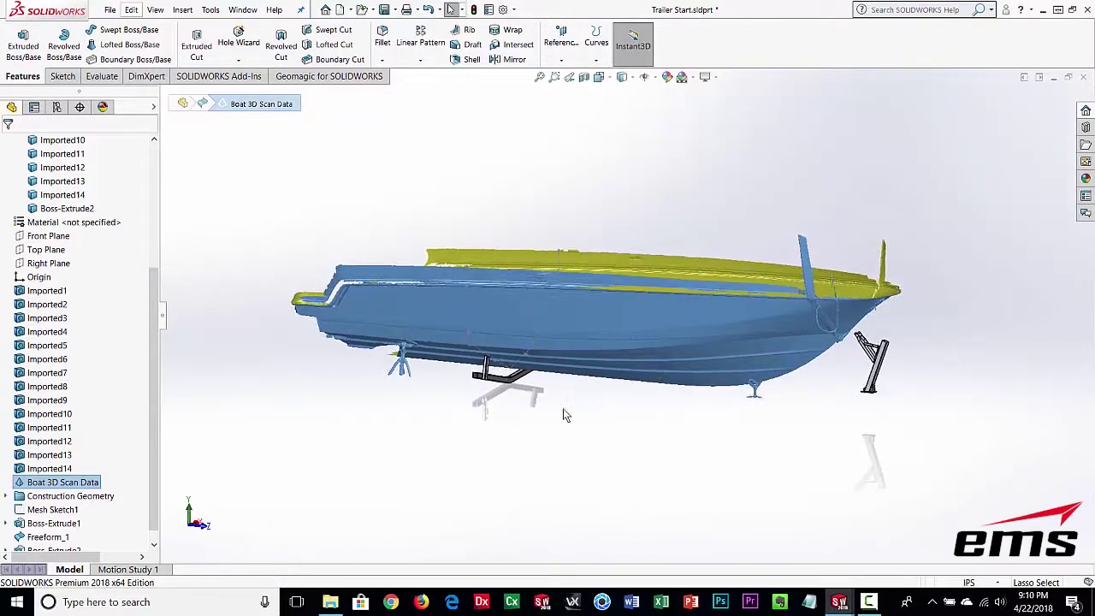
pyautogui.keyDown('ctrl'); pyautogui.moveTo(567, 386); pyautogui.dragTo(536, 411, button='middle'); pyautogui.keyUp('ctrl')
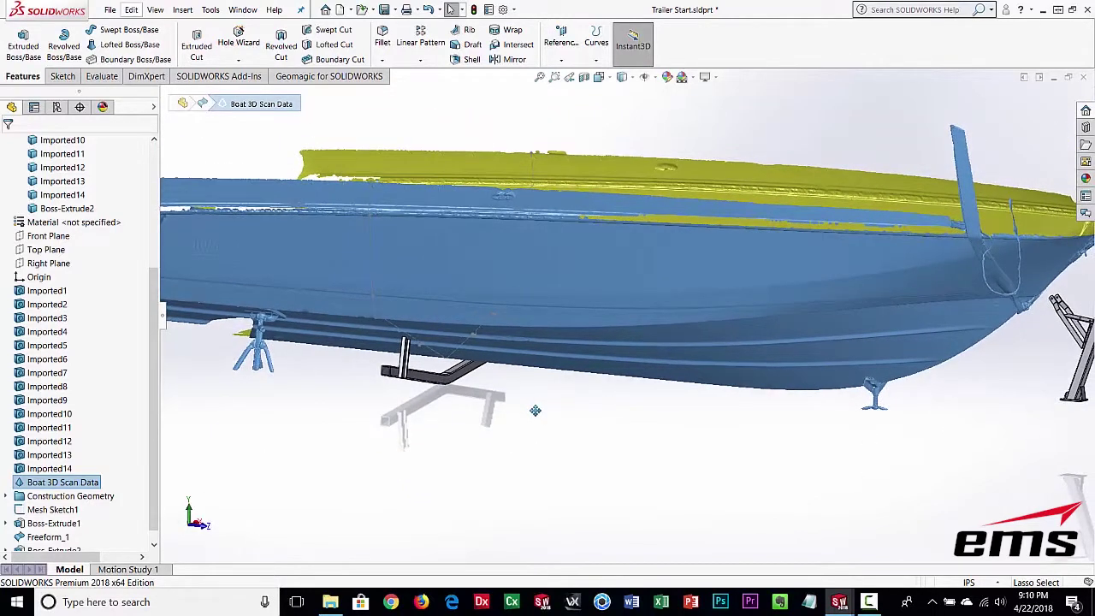
# - Switch from the Trailer Start part to the open Boat Trailer Complete.SLDPRT document and maximize its window
pyautogui.moveTo(568, 490); pyautogui.dragTo(515, 317, button='middle')
pyautogui.moveTo(544, 351); pyautogui.dragTo(585, 505, button='middle')
pyautogui.click(1054, 79)
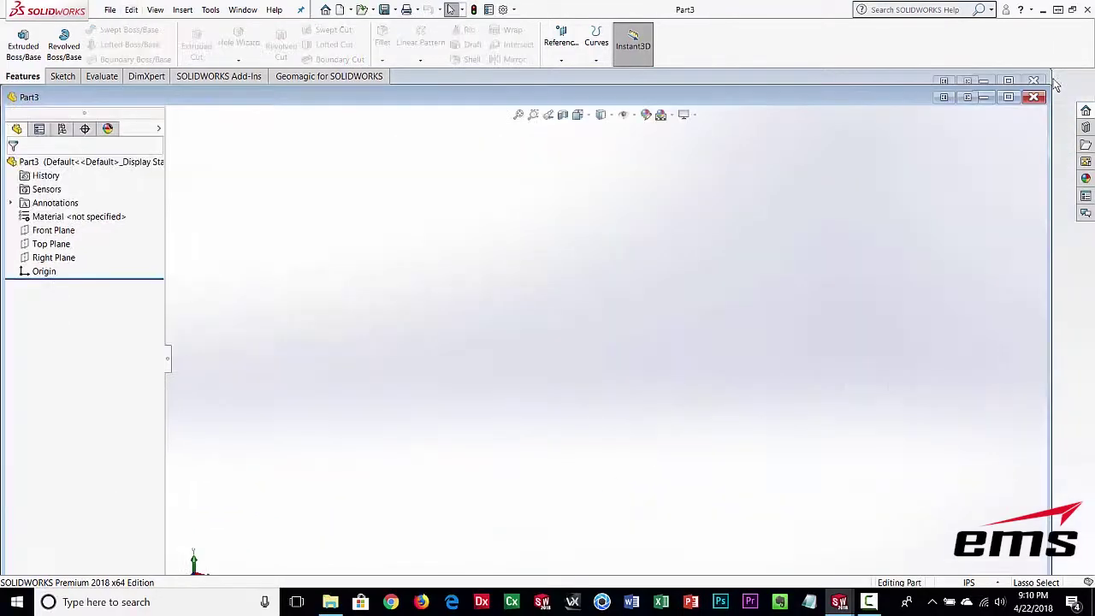
pyautogui.click(897, 78)
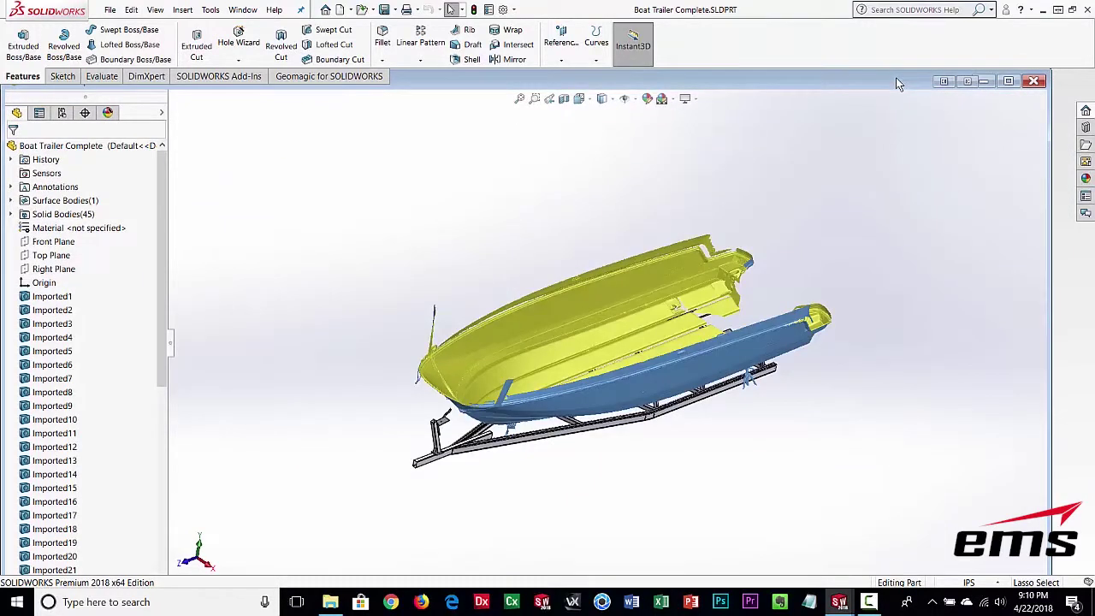
pyautogui.doubleClick(518, 83)
# - Examine the underside of the completed trailer and the slotted angle bracket joining a crossmember support to the outer bunk board
pyautogui.moveTo(584, 440); pyautogui.dragTo(600, 185, button='middle')
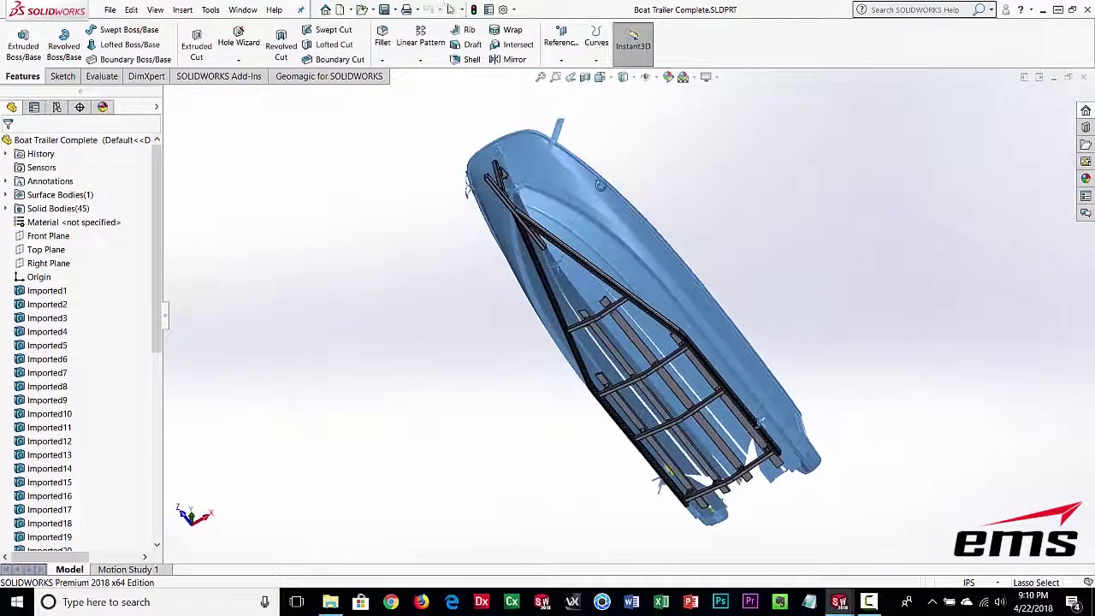
pyautogui.moveTo(663, 481); pyautogui.dragTo(709, 352, button='middle')
pyautogui.scroll(-10, 648, 327)
pyautogui.moveTo(437, 453); pyautogui.dragTo(510, 497, button='middle')
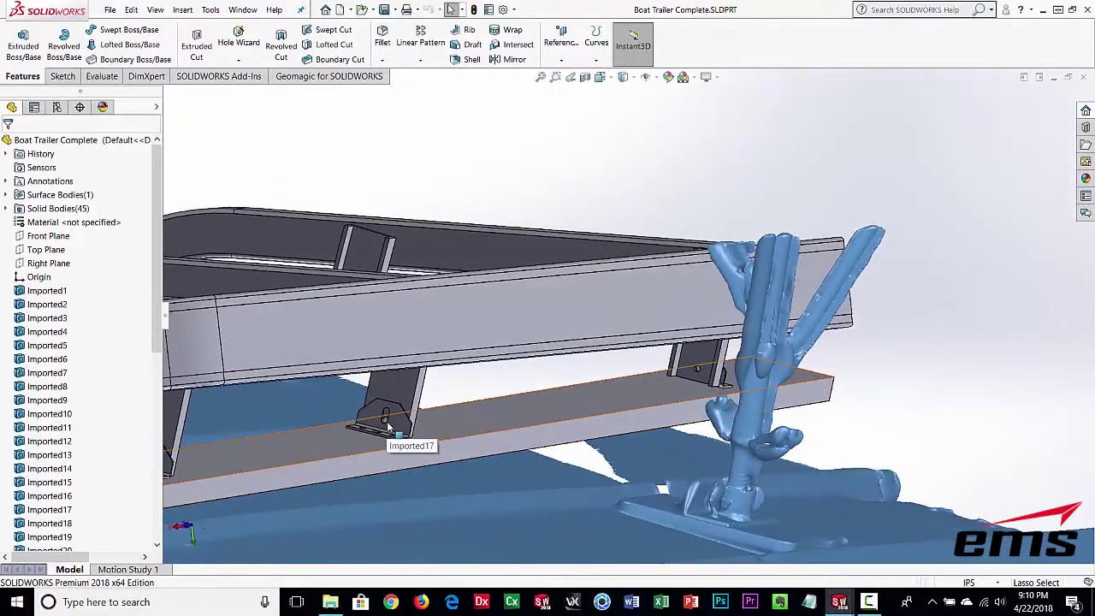
pyautogui.scroll(-5, 386, 424)
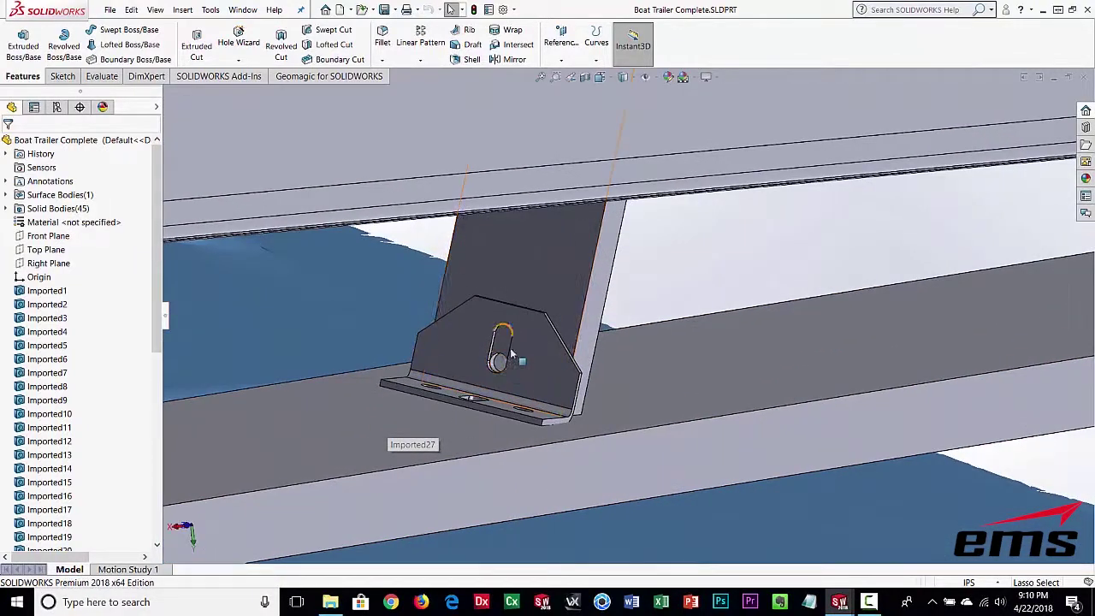
pyautogui.scroll(-3, 513, 389)
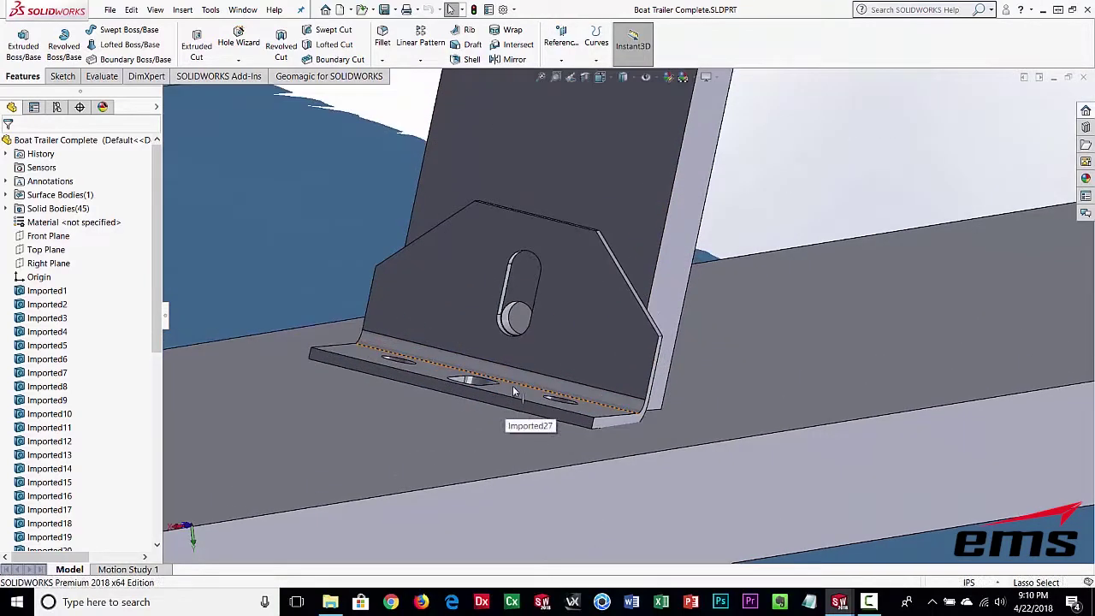
pyautogui.scroll(3, 513, 384)
pyautogui.scroll(2, 511, 380)
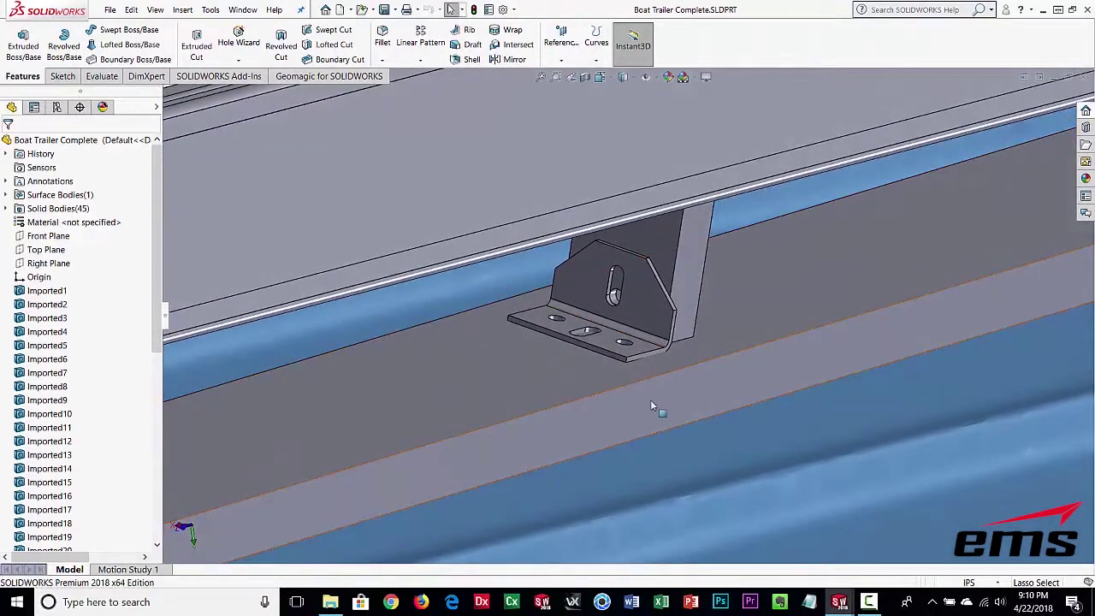
# - Examine how the bunk boards, brackets and crossmembers run along the scanned hull between the trailer's side rails
pyautogui.scroll(2, 648, 416)
pyautogui.scroll(-2, 596, 374)
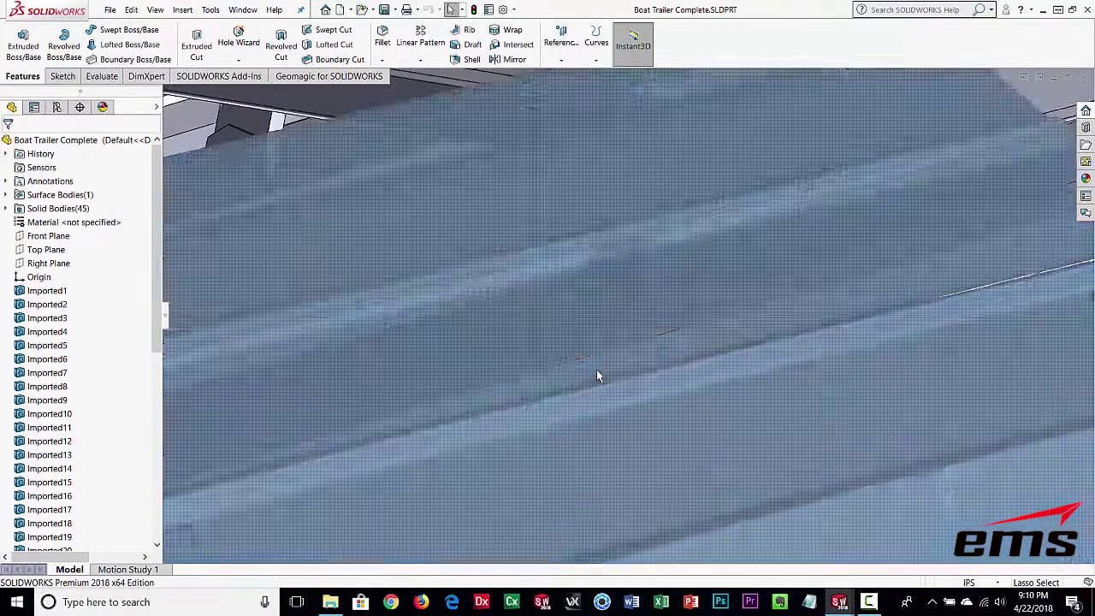
pyautogui.scroll(2, 648, 432)
pyautogui.scroll(-2, 618, 396)
pyautogui.scroll(3, 777, 390)
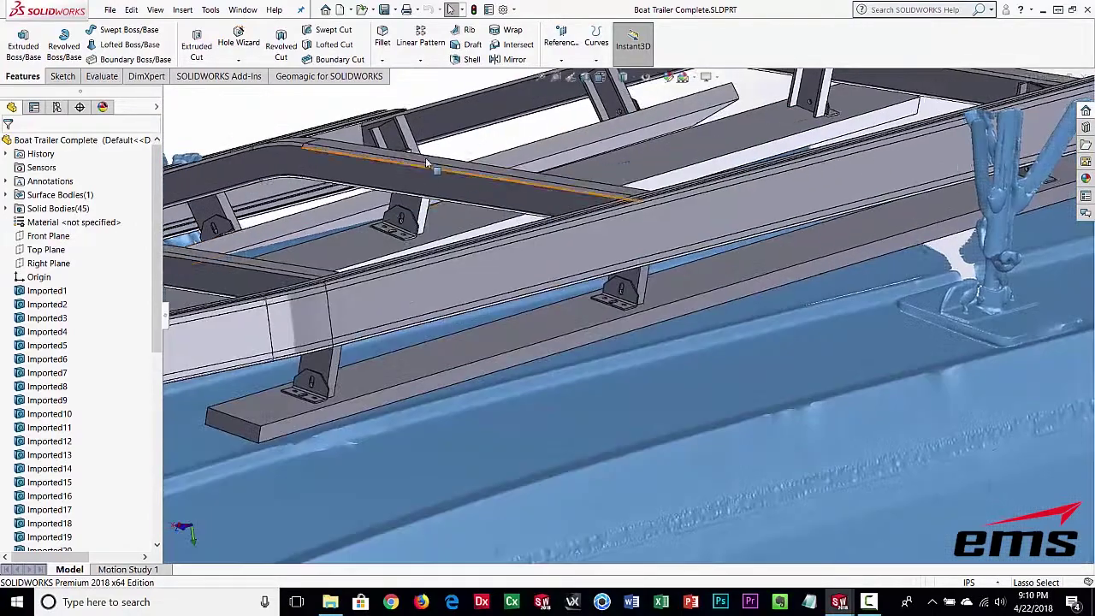
pyautogui.scroll(-2, 588, 275)
pyautogui.scroll(2, 672, 332)
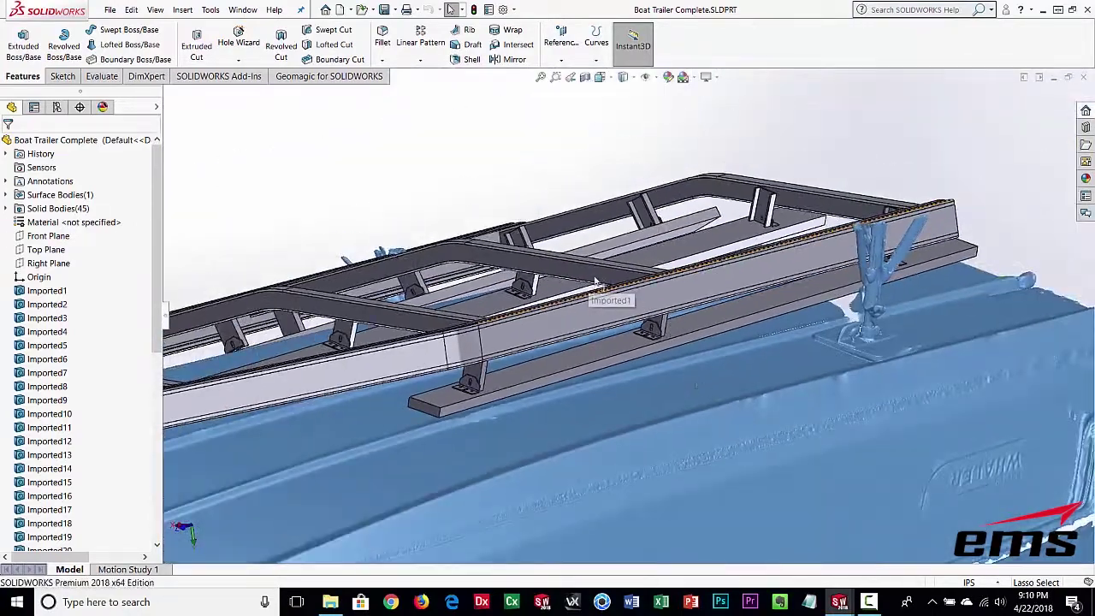
pyautogui.scroll(3, 604, 284)
pyautogui.moveTo(678, 233); pyautogui.dragTo(695, 167, button='middle')
pyautogui.scroll(3, 574, 285)
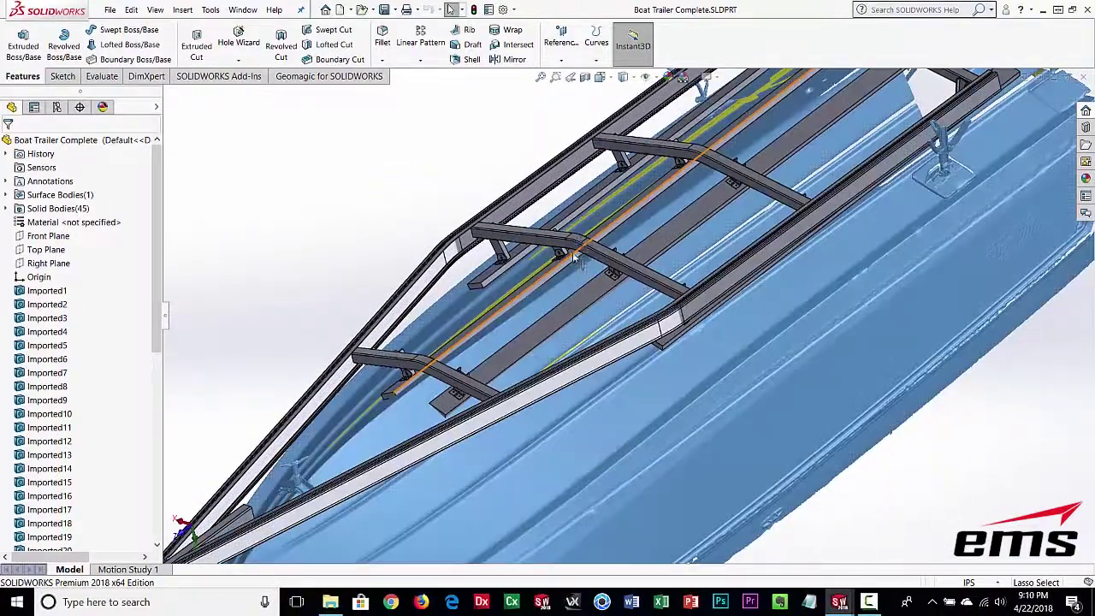
# - Examine the whole trailer frame against the boat scan from the stern, along the crossmembers and forward to the bow post
pyautogui.moveTo(328, 380); pyautogui.dragTo(513, 430, button='middle')
pyautogui.keyDown('ctrl'); pyautogui.moveTo(350, 410); pyautogui.dragTo(672, 409, button='middle'); pyautogui.keyUp('ctrl')
pyautogui.keyDown('ctrl'); pyautogui.moveTo(344, 264); pyautogui.dragTo(431, 303, button='middle'); pyautogui.keyUp('ctrl')
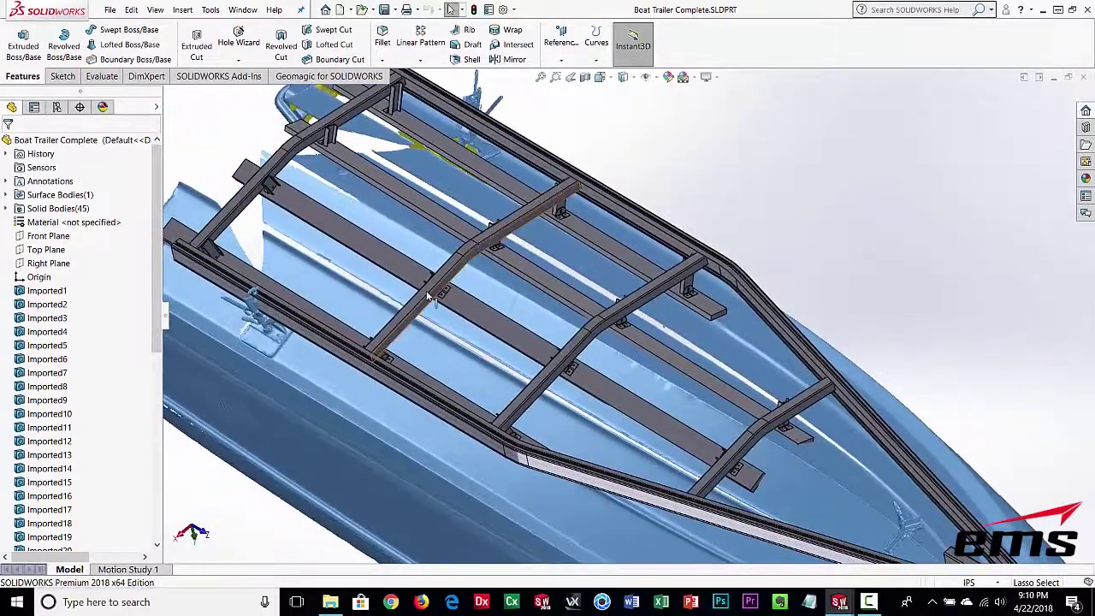
pyautogui.scroll(-2, 428, 303)
pyautogui.scroll(4, 423, 303)
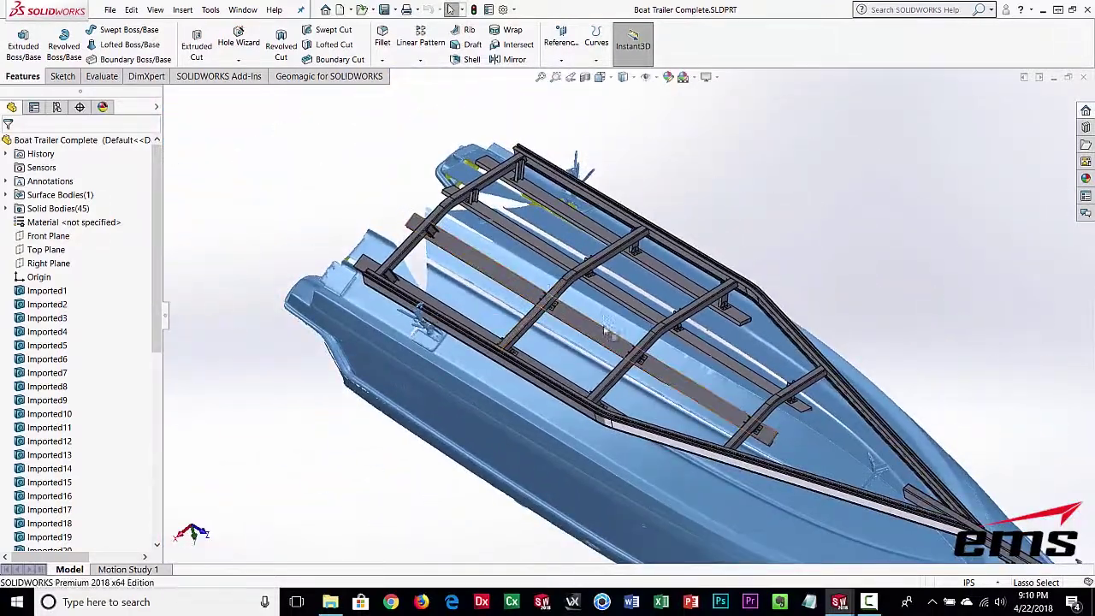
pyautogui.moveTo(537, 281); pyautogui.dragTo(555, 349, button='middle')
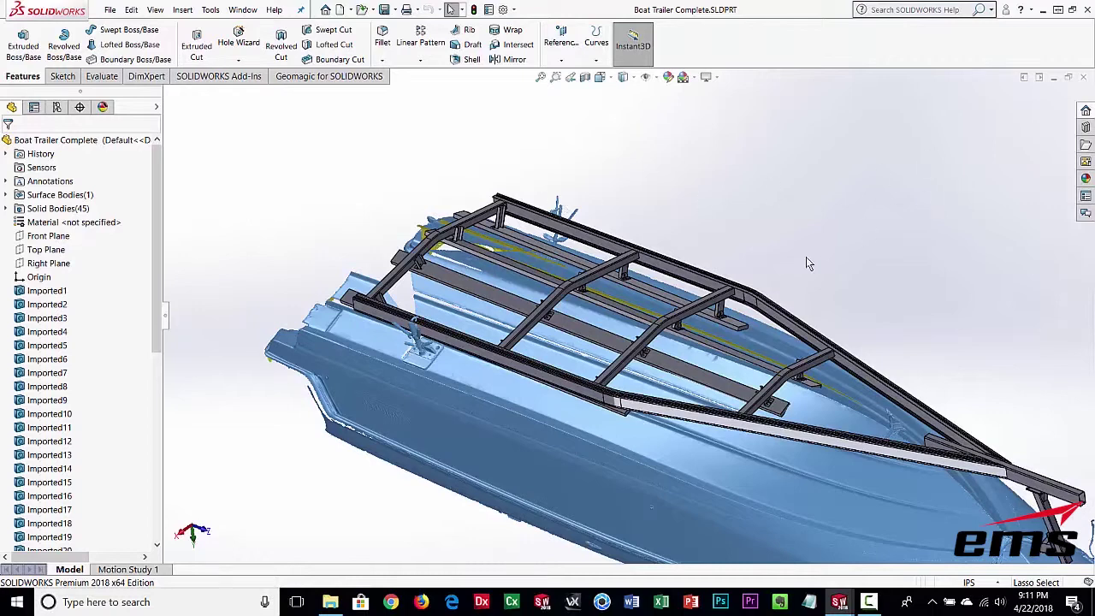
pyautogui.moveTo(721, 435); pyautogui.dragTo(830, 226, button='middle')
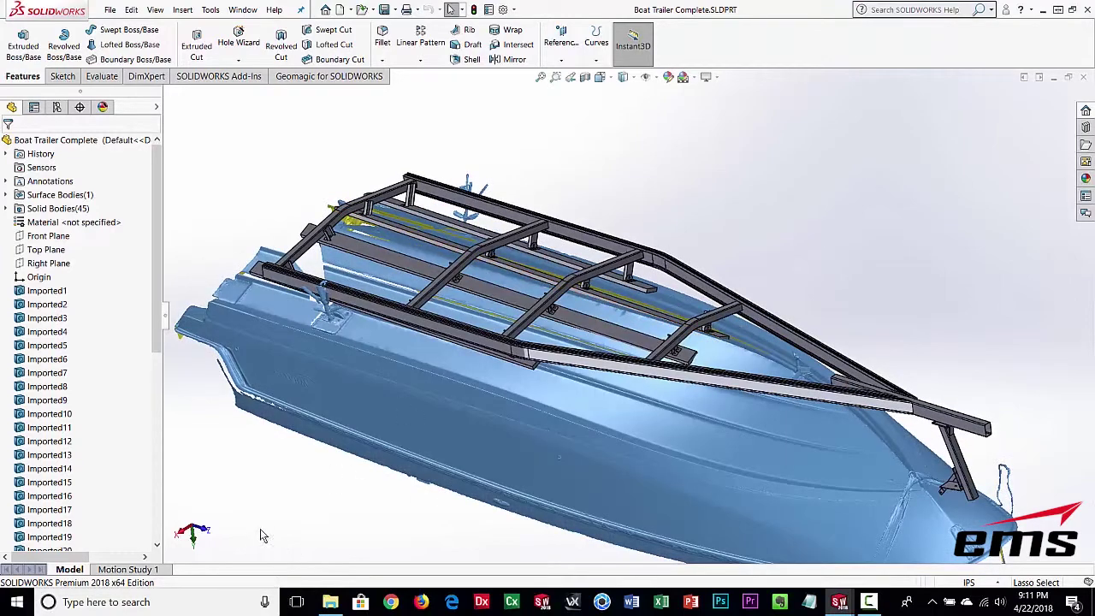
pyautogui.scroll(3, 462, 475)
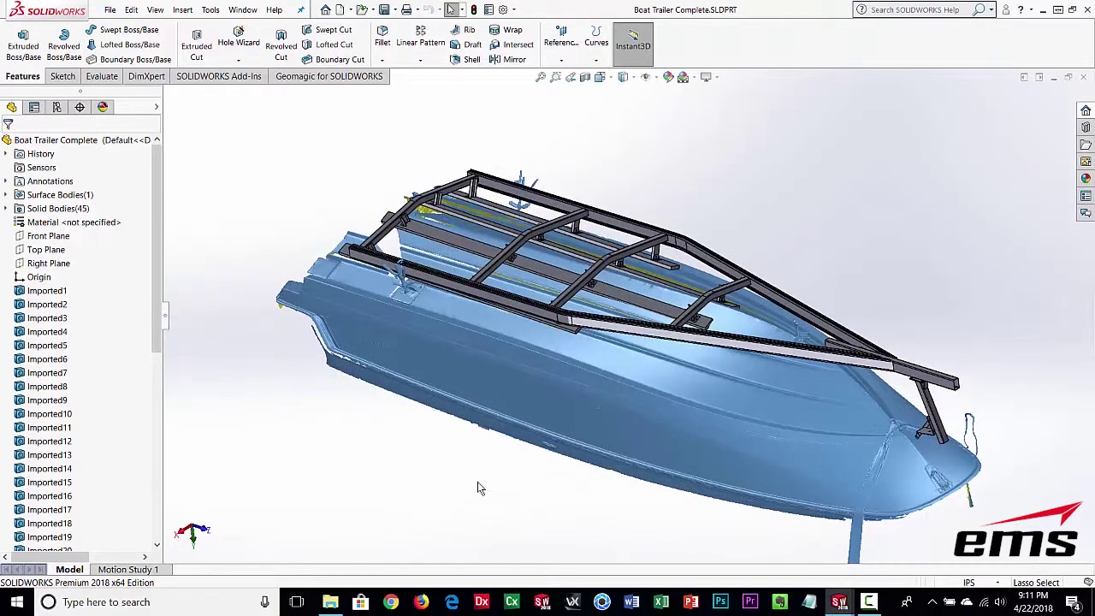
pyautogui.moveTo(540, 502); pyautogui.dragTo(497, 494, button='middle')
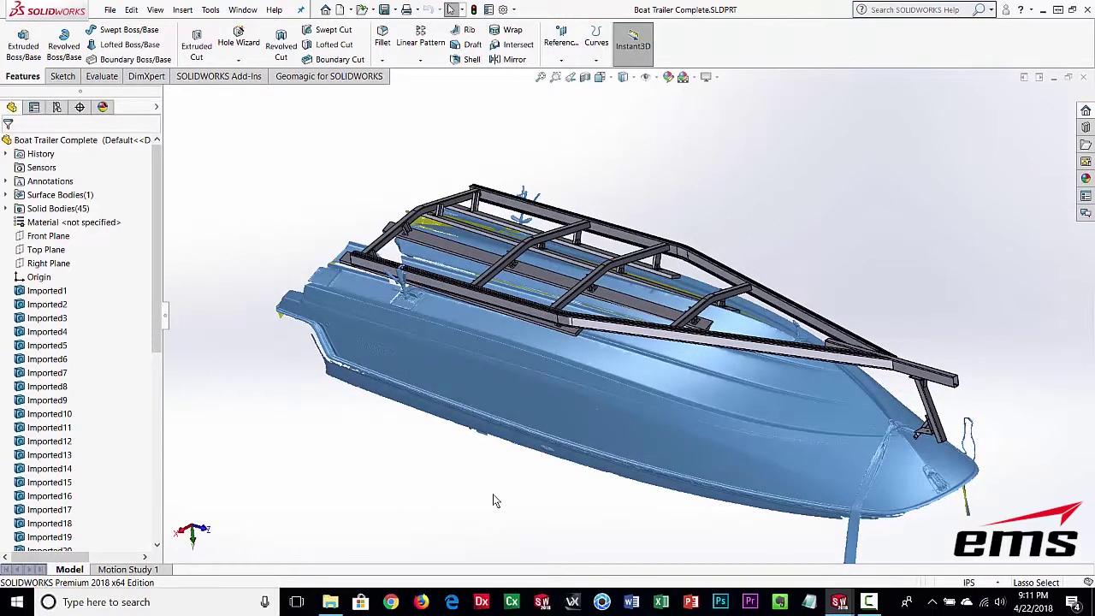
pyautogui.moveTo(503, 523)
pyautogui.mouseDown(button='middle')
pyautogui.moveTo(508, 488)
pyautogui.moveTo(496, 504)
pyautogui.moveTo(506, 517)
pyautogui.moveTo(513, 501)
pyautogui.moveTo(518, 513)
pyautogui.mouseUp(button='middle')
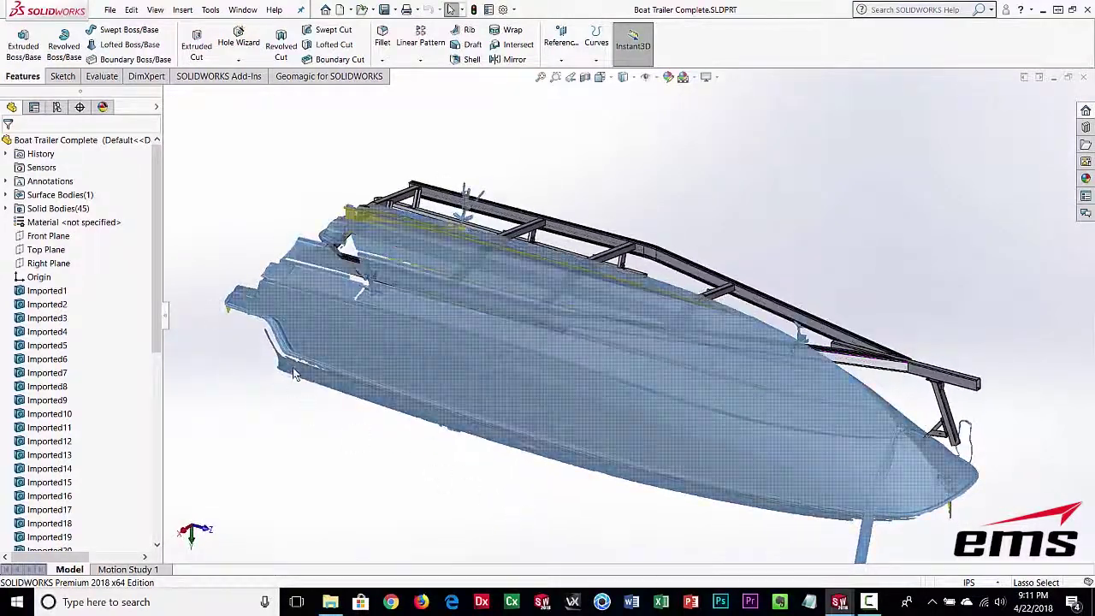